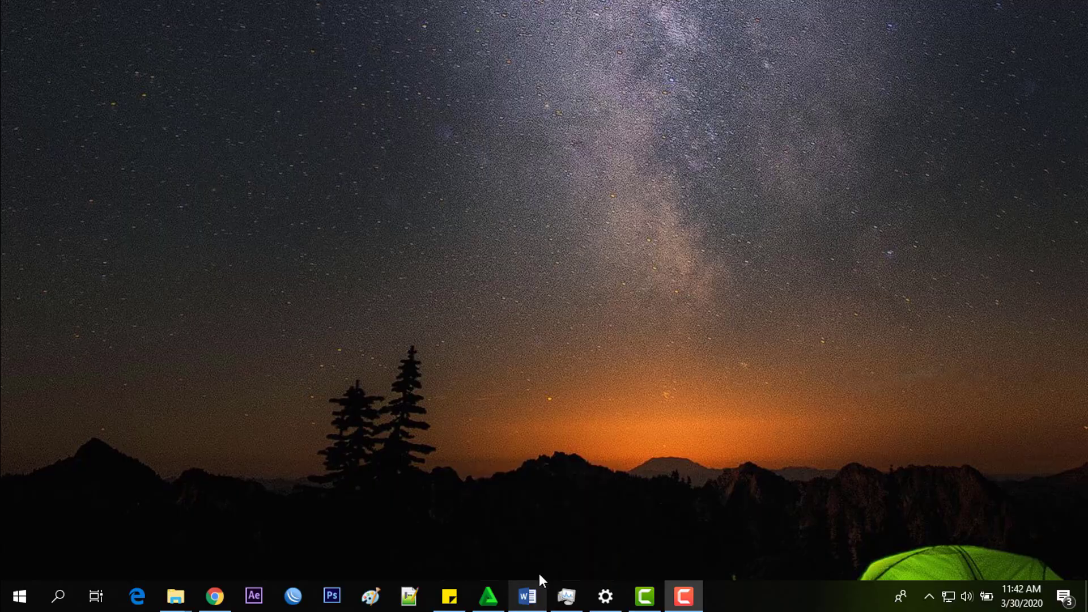
- Review the Topologi network diagram document, then minimise it to reveal the desktop
{"action": "left_click", "coordinate": [536, 592]}
{"action": "scroll", "coordinate": [717, 340], "scroll_direction": "up", "scroll_amount": 5}
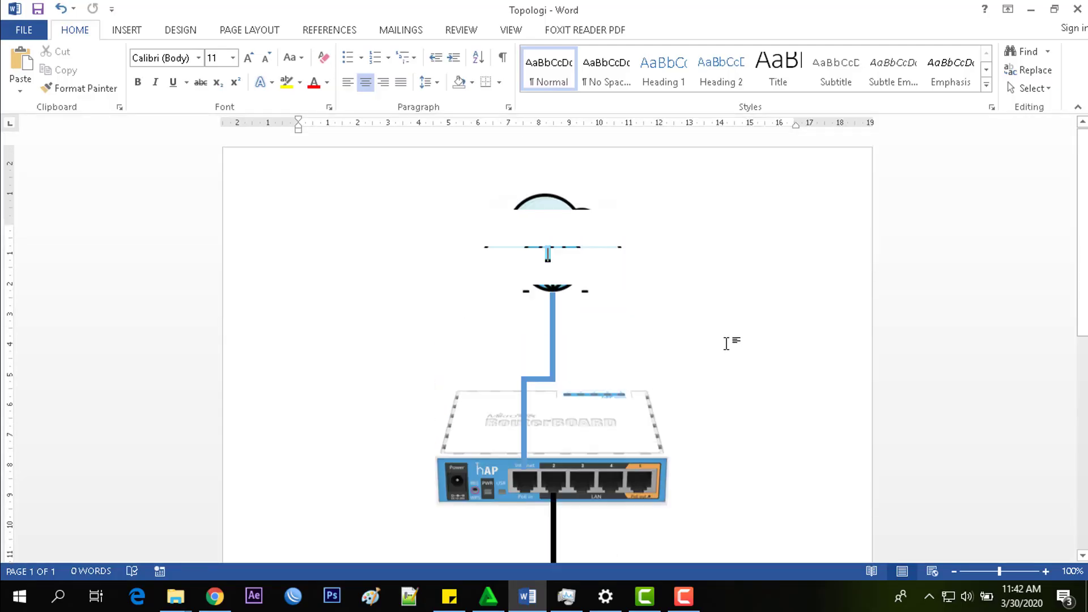
{"action": "scroll", "coordinate": [709, 340], "scroll_direction": "down", "scroll_amount": 1}
{"action": "scroll", "coordinate": [703, 338], "scroll_direction": "up", "scroll_amount": 1}
{"action": "left_click", "coordinate": [525, 274]}
{"action": "scroll", "coordinate": [591, 319], "scroll_direction": "down", "scroll_amount": 1}
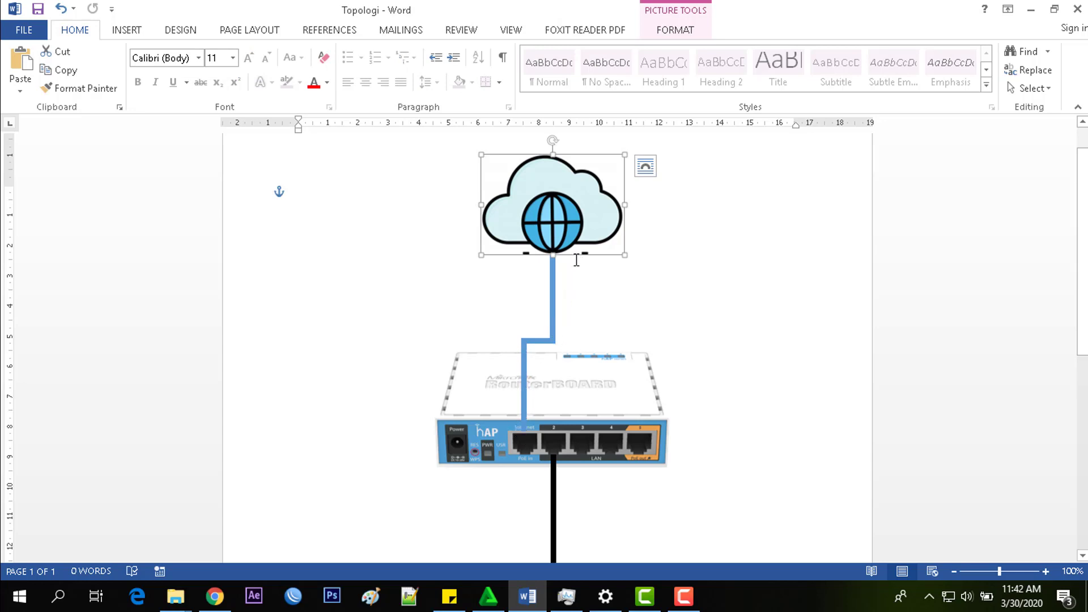
{"action": "scroll", "coordinate": [553, 318], "scroll_direction": "down", "scroll_amount": 2}
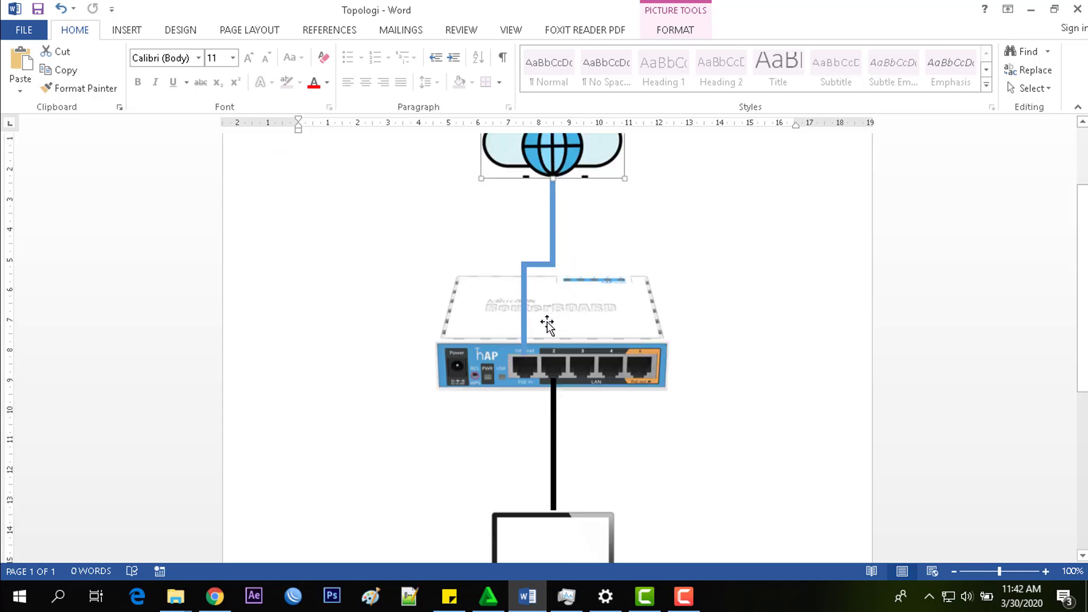
{"action": "scroll", "coordinate": [578, 343], "scroll_direction": "down", "scroll_amount": 2}
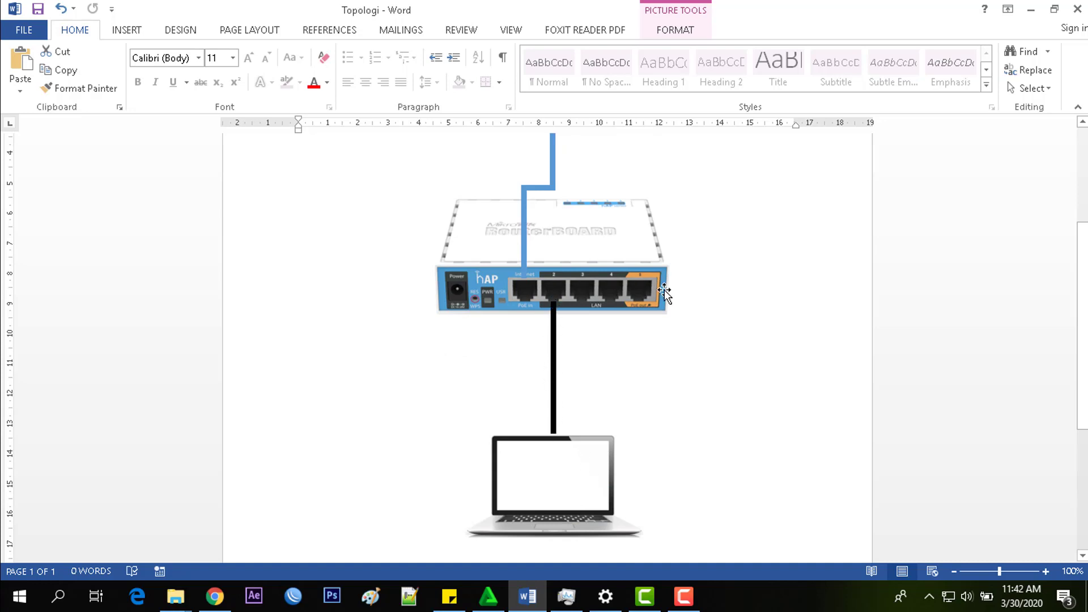
{"action": "scroll", "coordinate": [664, 293], "scroll_direction": "up", "scroll_amount": 1}
{"action": "scroll", "coordinate": [665, 293], "scroll_direction": "up", "scroll_amount": 2}
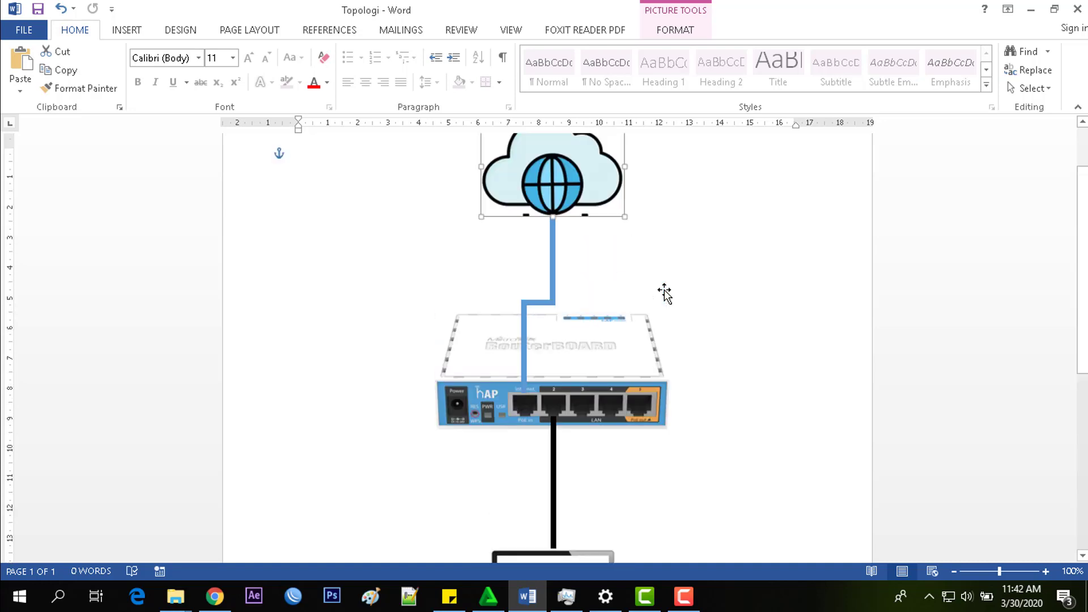
{"action": "scroll", "coordinate": [666, 296], "scroll_direction": "up", "scroll_amount": 1}
{"action": "scroll", "coordinate": [580, 302], "scroll_direction": "down", "scroll_amount": 3}
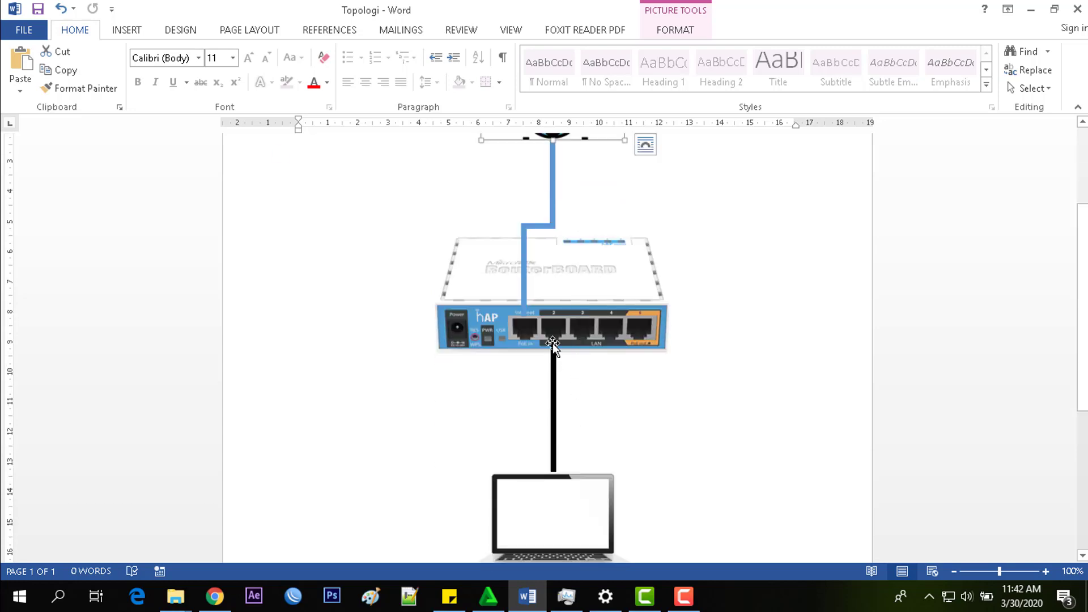
{"action": "scroll", "coordinate": [554, 344], "scroll_direction": "down", "scroll_amount": 2}
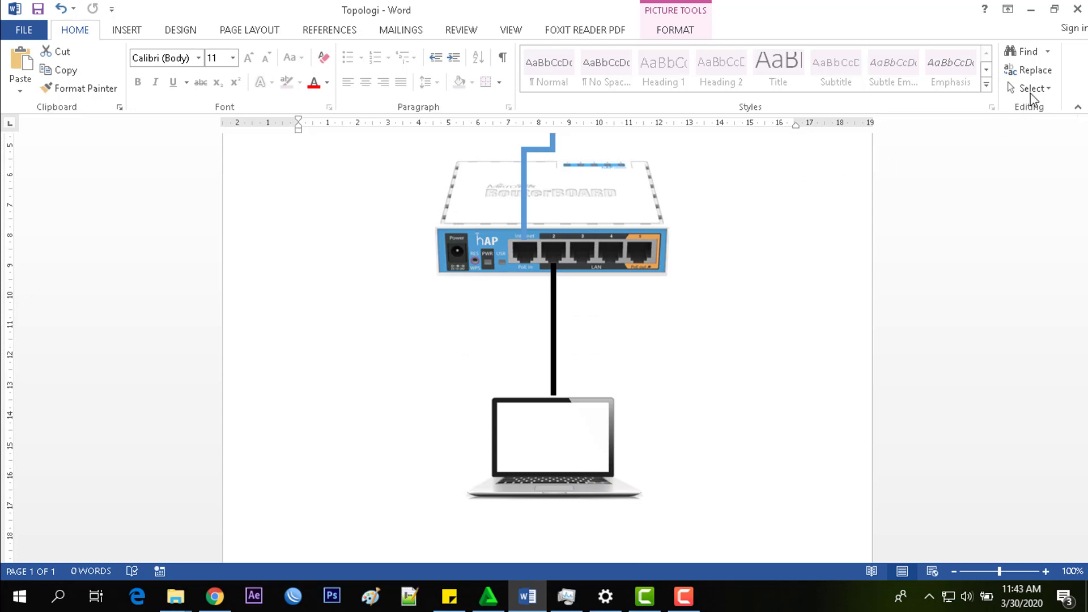
{"action": "left_click", "coordinate": [1037, 14]}
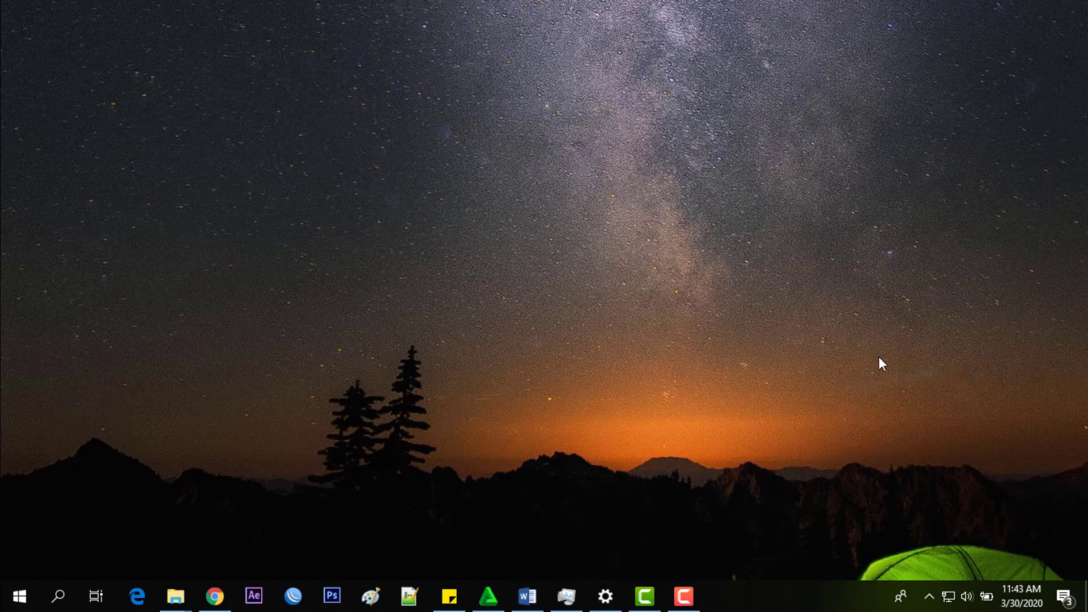
- Open the Ethernet adapter's properties from Network & Internet settings' adapter options
{"action": "right_click", "coordinate": [948, 595]}
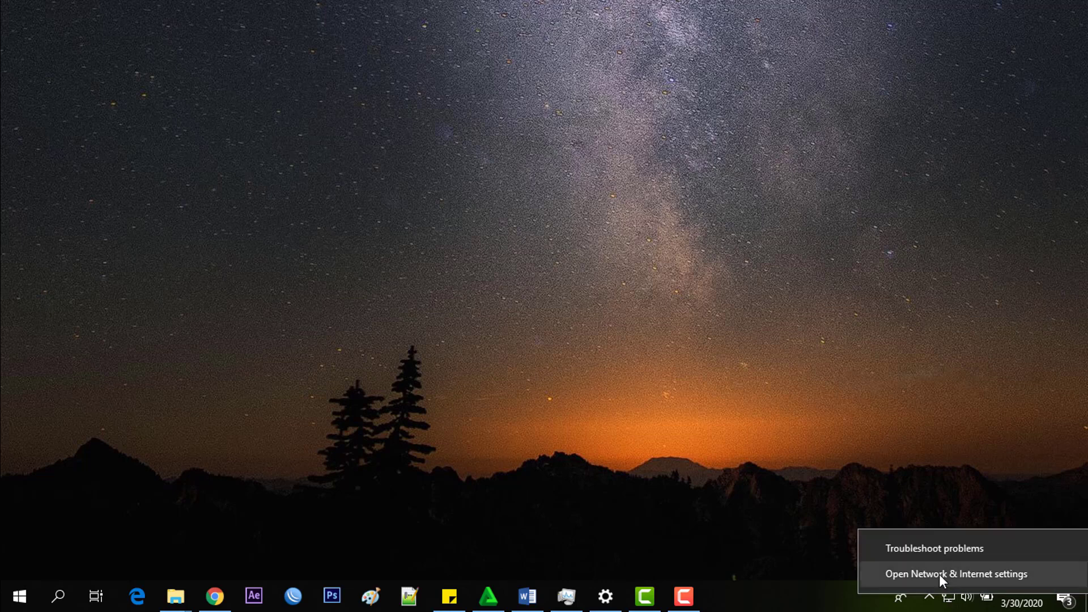
{"action": "left_click", "coordinate": [939, 574]}
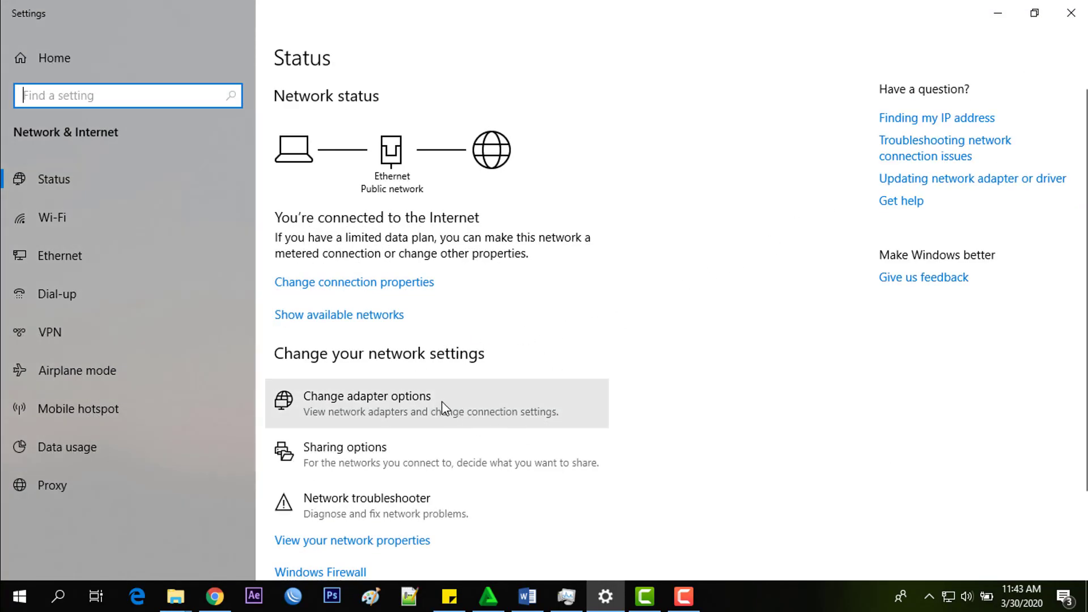
{"action": "left_click", "coordinate": [443, 407]}
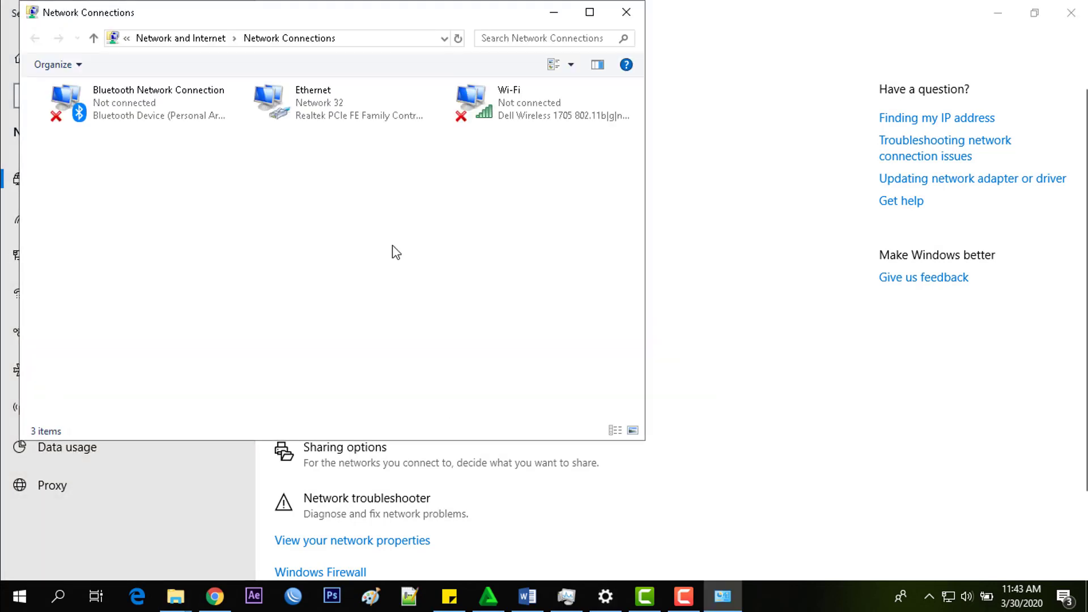
{"action": "left_click", "coordinate": [300, 95]}
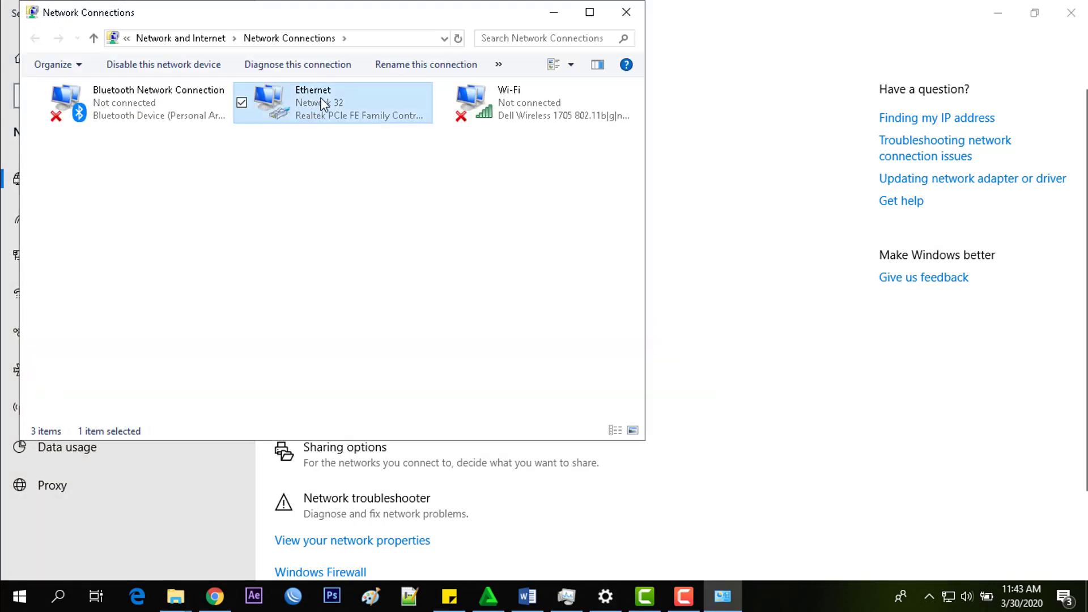
{"action": "right_click", "coordinate": [321, 102]}
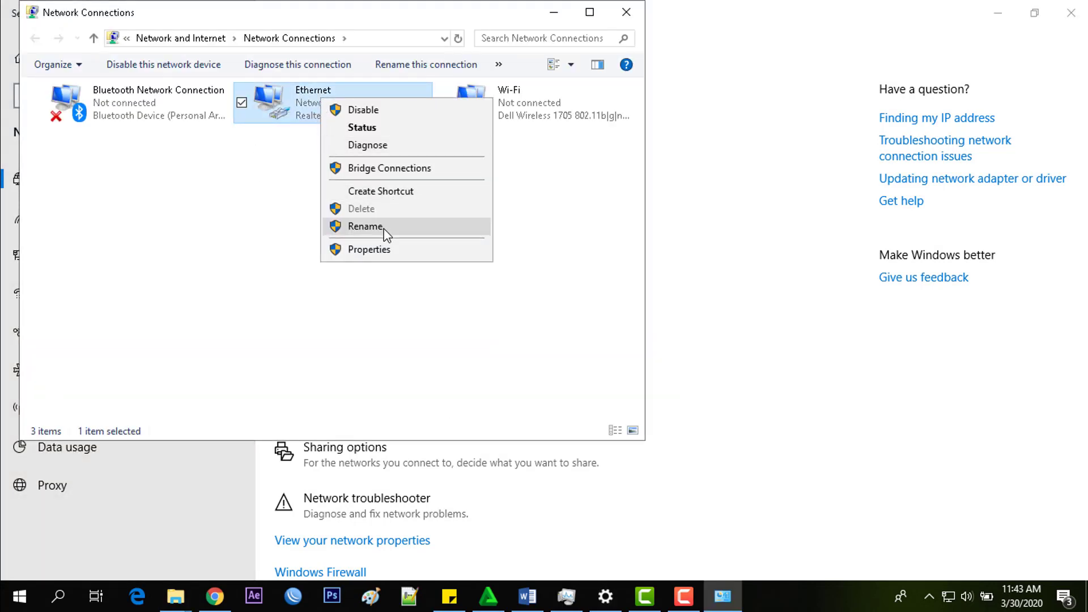
{"action": "left_click", "coordinate": [378, 248]}
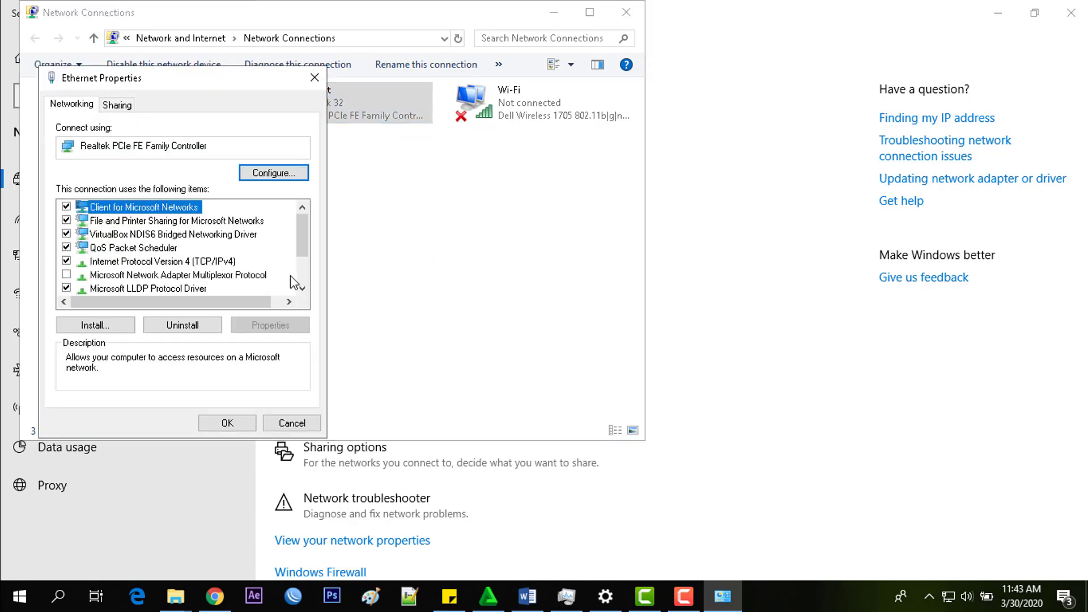
- Set IPv4 to obtain IP and DNS automatically, confirm, and close the network windows
{"action": "left_click", "coordinate": [190, 265]}
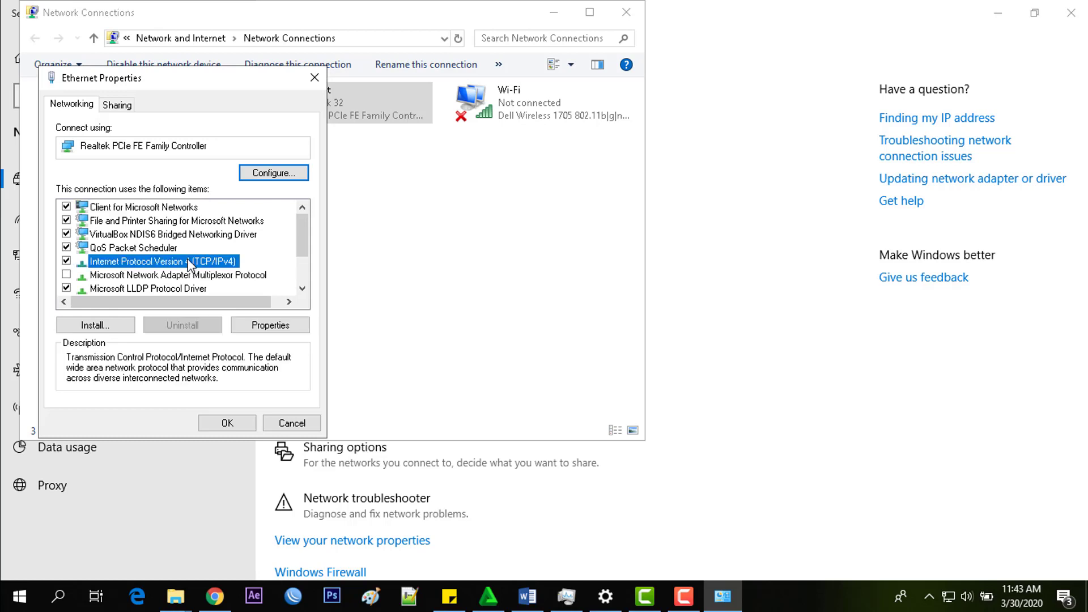
{"action": "double_click", "coordinate": [164, 263]}
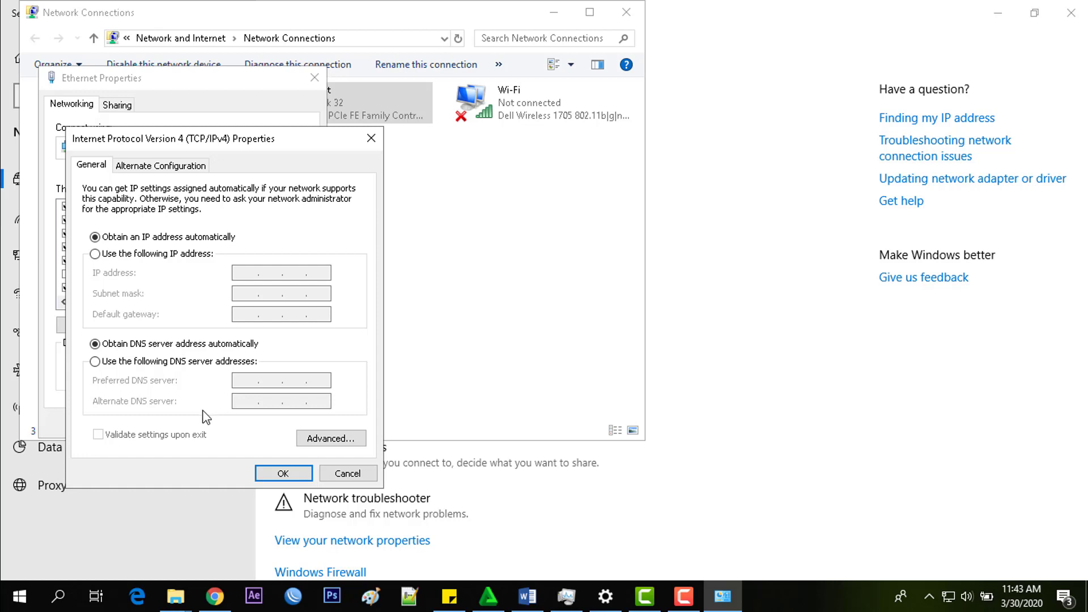
{"action": "left_click", "coordinate": [281, 472]}
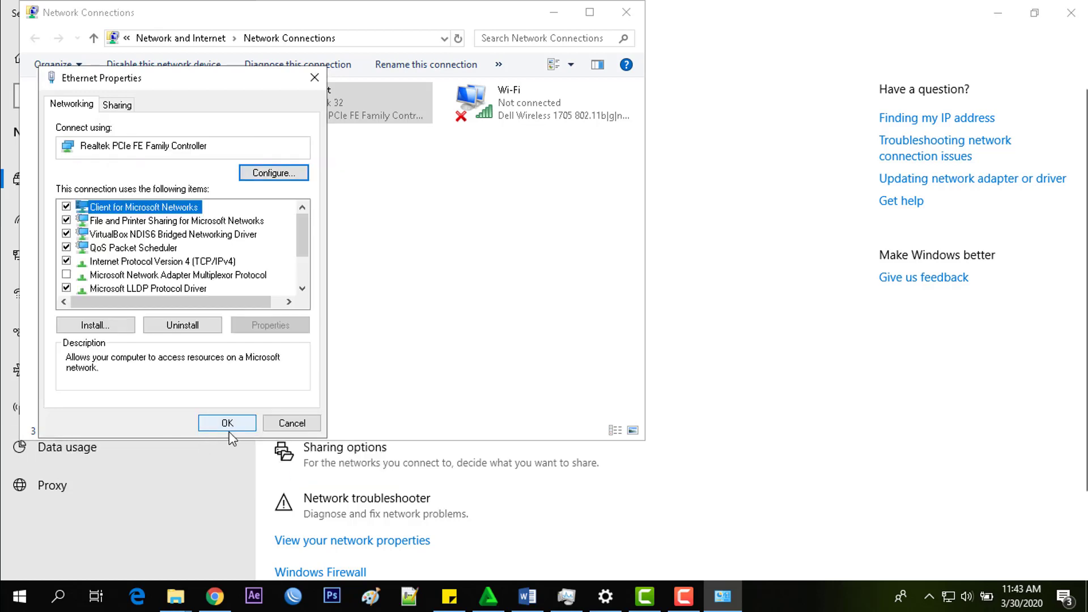
{"action": "left_click", "coordinate": [228, 424]}
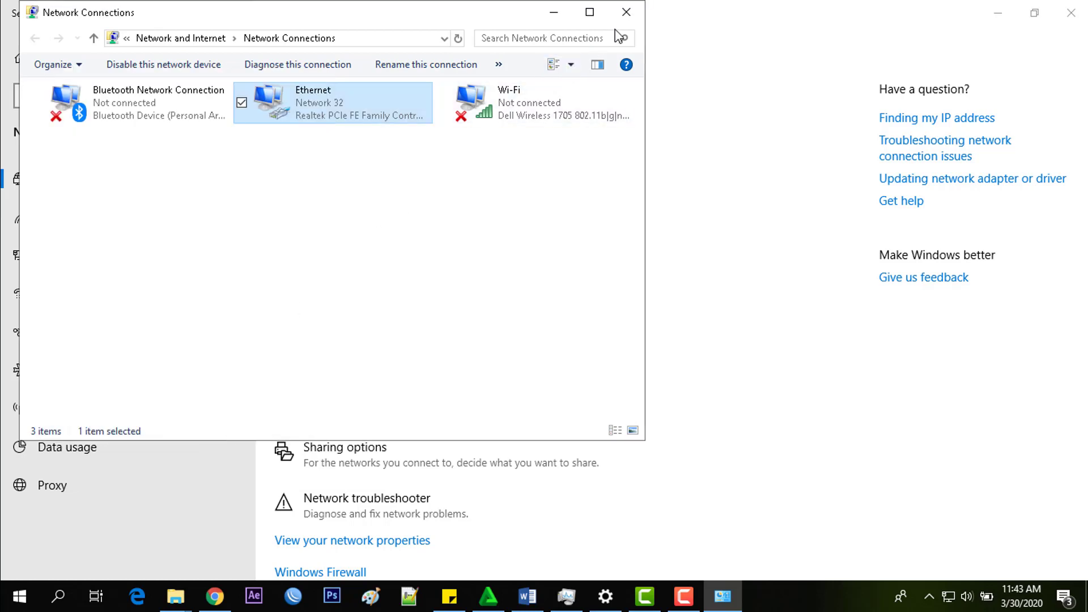
{"action": "left_click", "coordinate": [624, 14]}
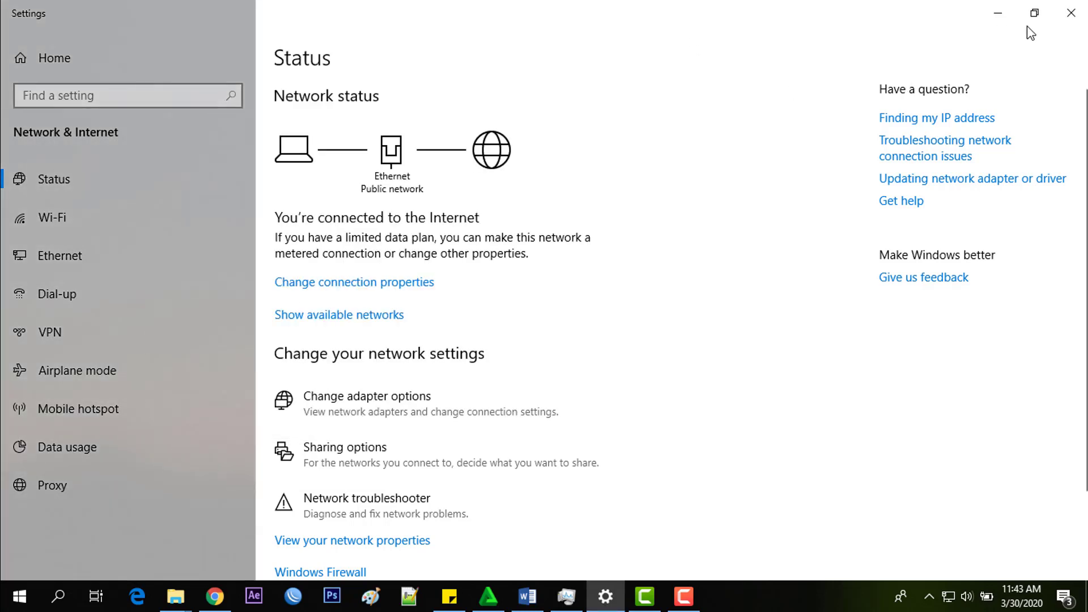
{"action": "left_click", "coordinate": [1081, 17]}
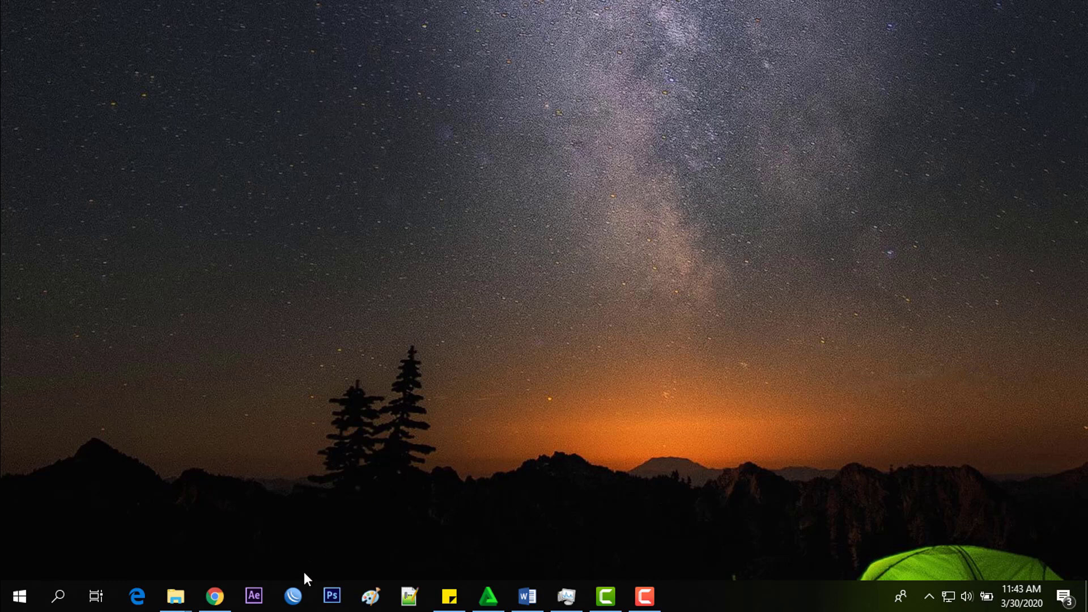
- Launch WinBox and connect as admin to router CC:2D:E0:2D:CB:5F by its MAC address
{"action": "left_click", "coordinate": [293, 595]}
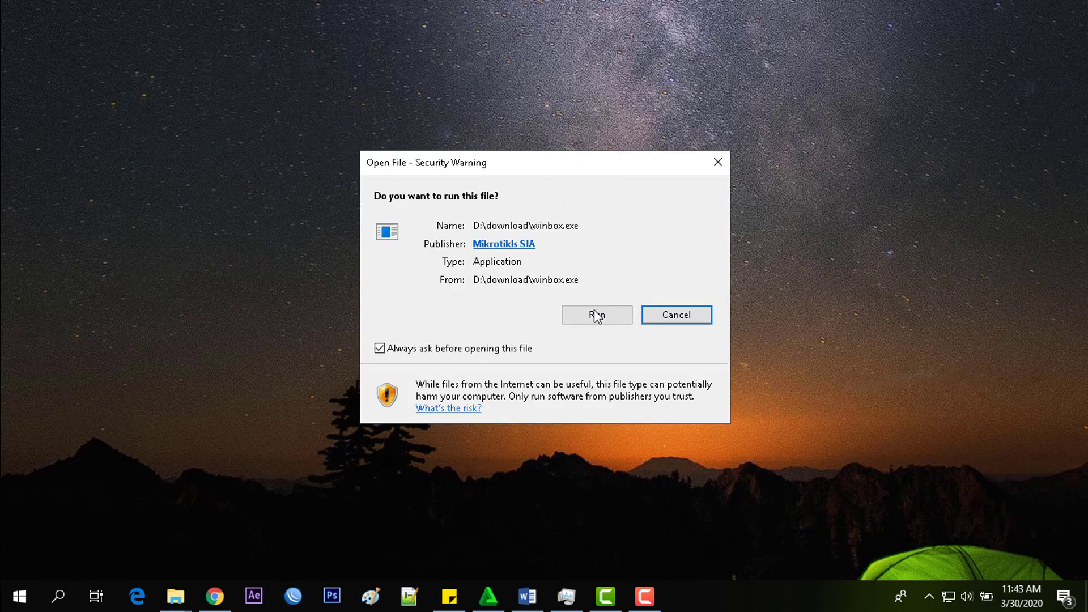
{"action": "left_click", "coordinate": [596, 314]}
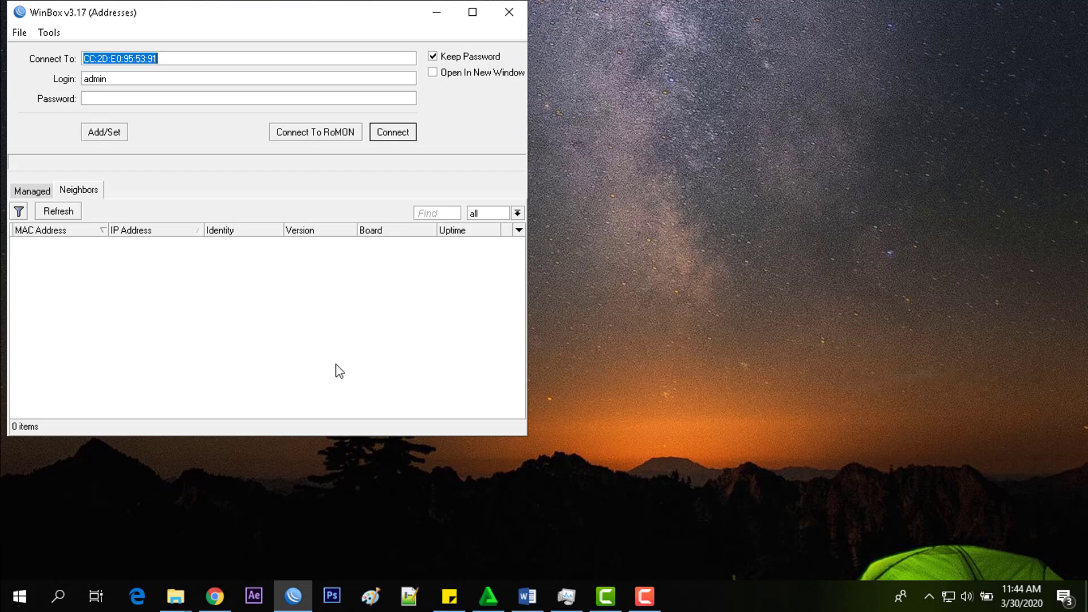
{"action": "left_click_drag", "start_coordinate": [296, 14], "coordinate": [572, 70]}
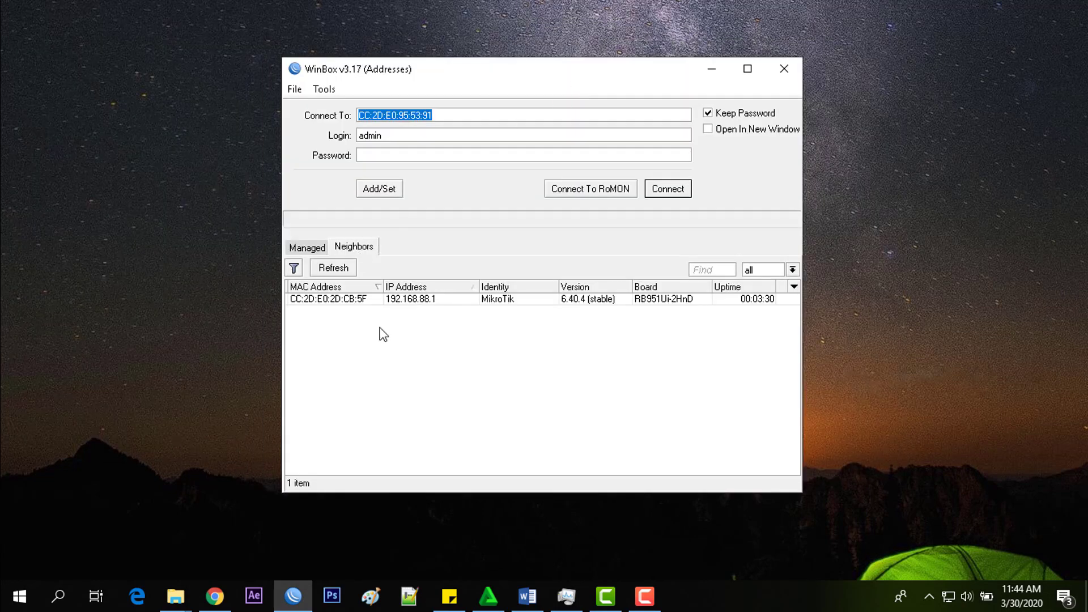
{"action": "left_click", "coordinate": [417, 301]}
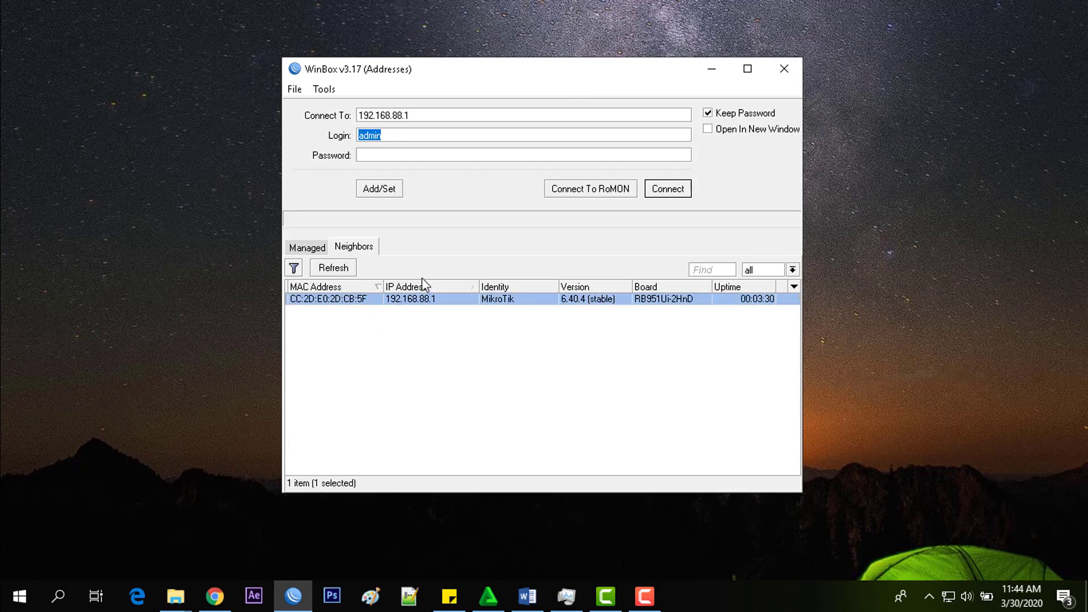
{"action": "left_click", "coordinate": [357, 301]}
{"action": "left_click", "coordinate": [667, 190]}
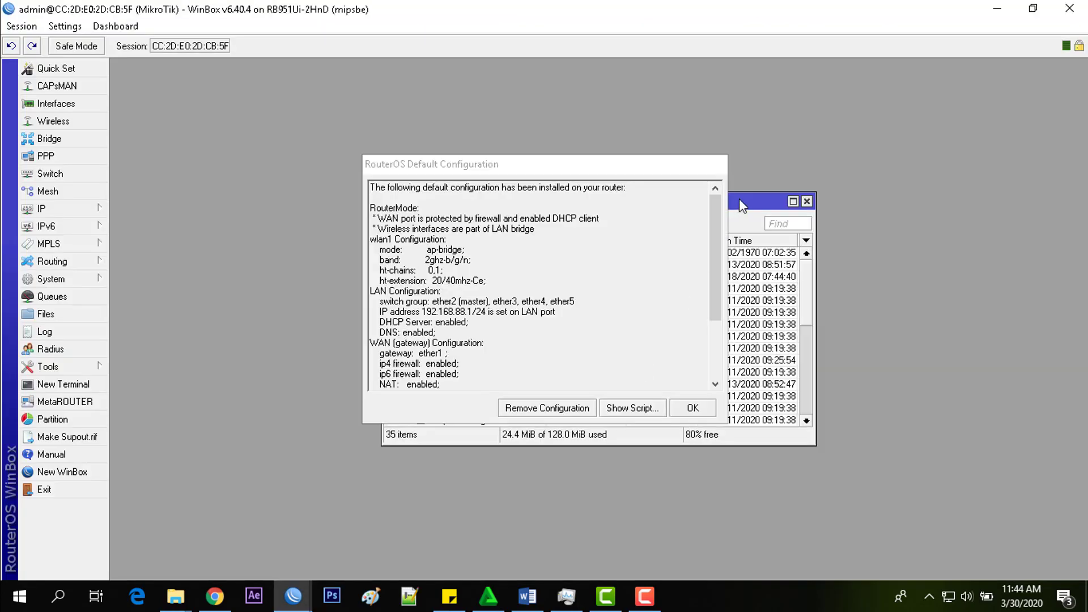
- Dismiss the RouterOS Default Configuration notice and close the File List window
{"action": "left_click", "coordinate": [692, 409]}
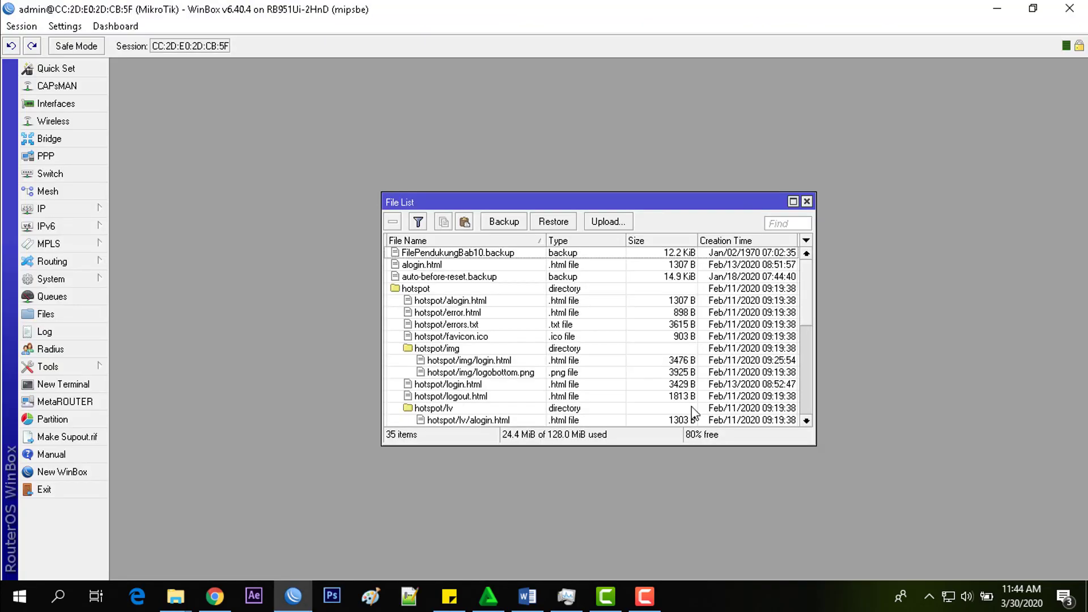
{"action": "left_click", "coordinate": [806, 203]}
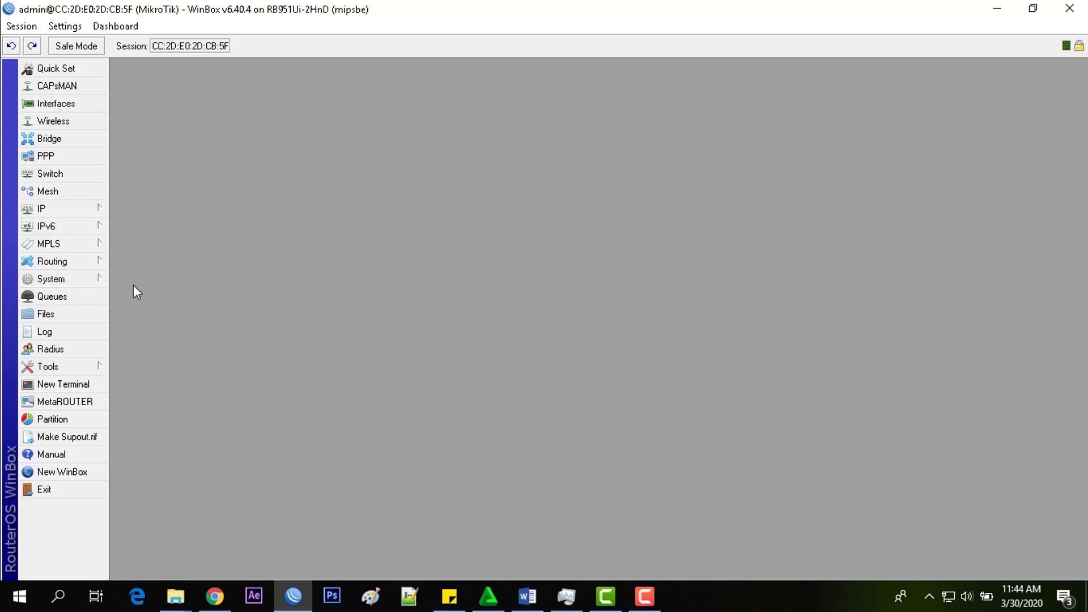
- Reset the router configuration with No Default Configuration ticked, confirming with Yes
{"action": "mouse_move", "coordinate": [89, 276]}
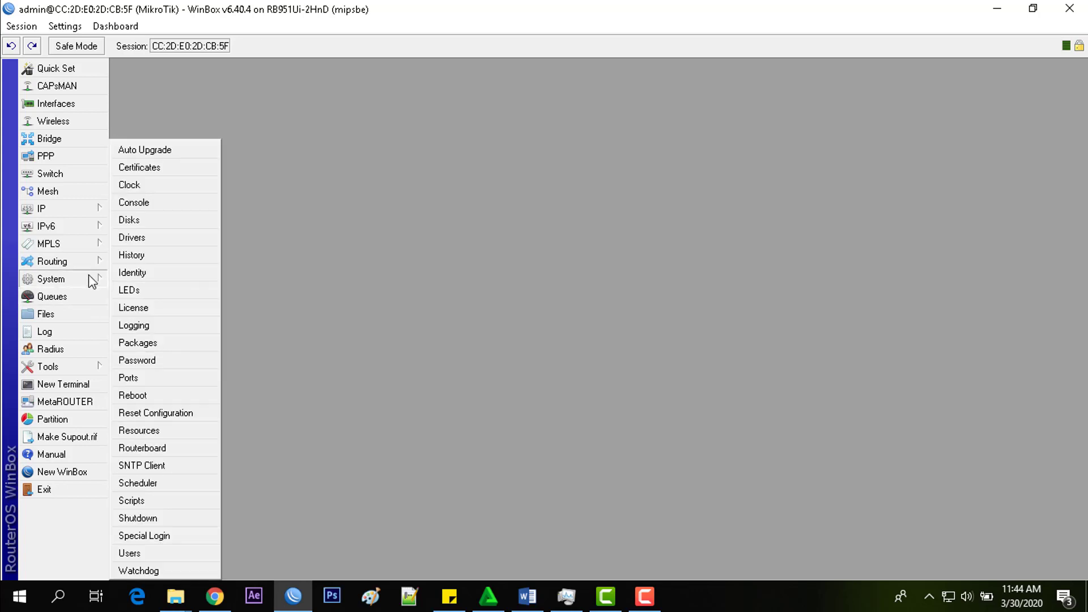
{"action": "left_click", "coordinate": [181, 416]}
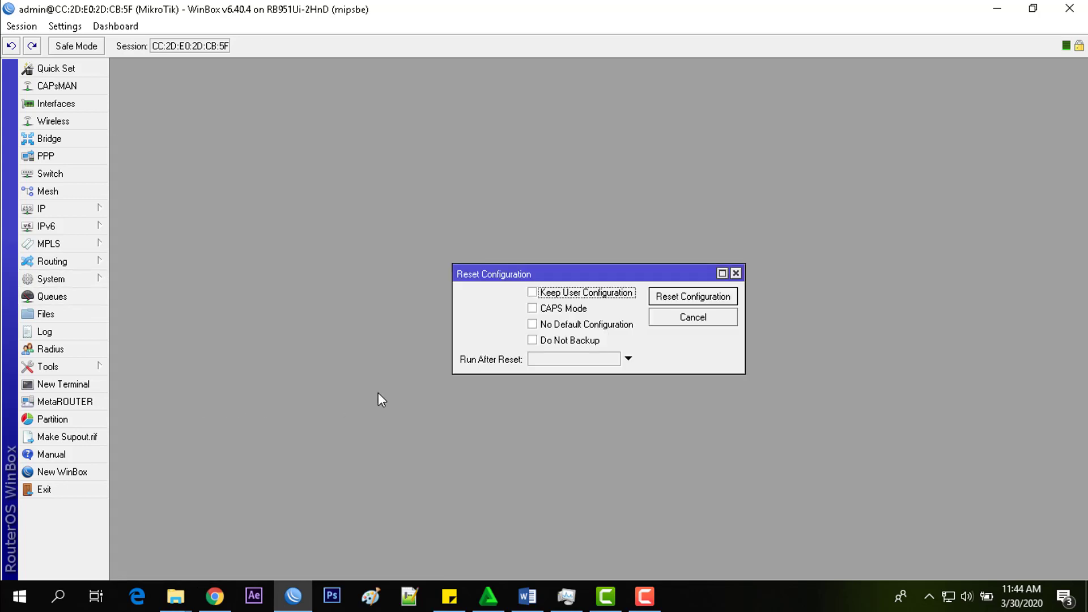
{"action": "left_click", "coordinate": [547, 328]}
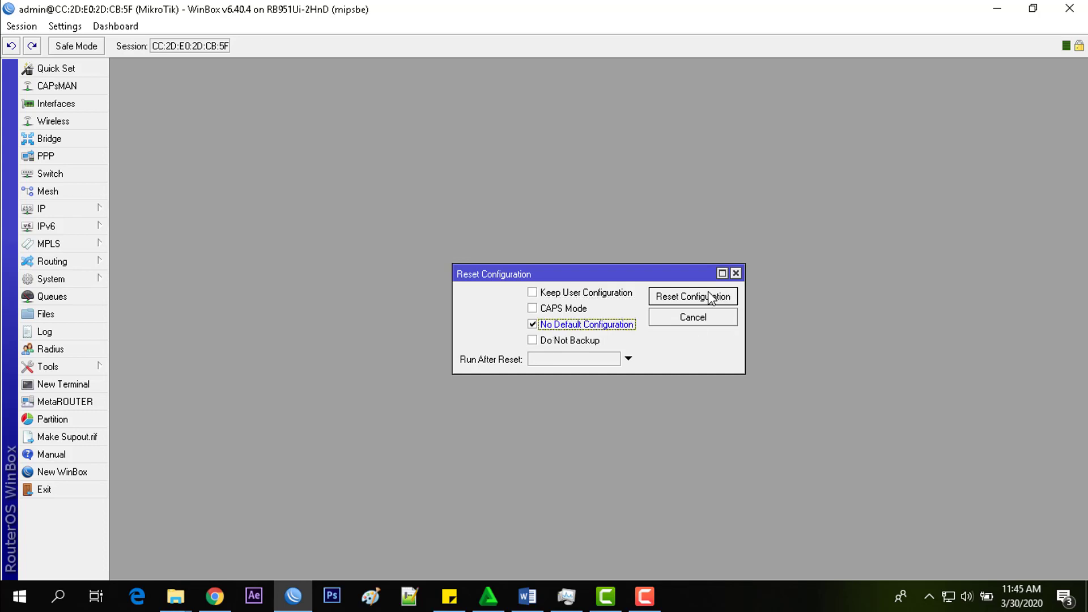
{"action": "left_click", "coordinate": [689, 301]}
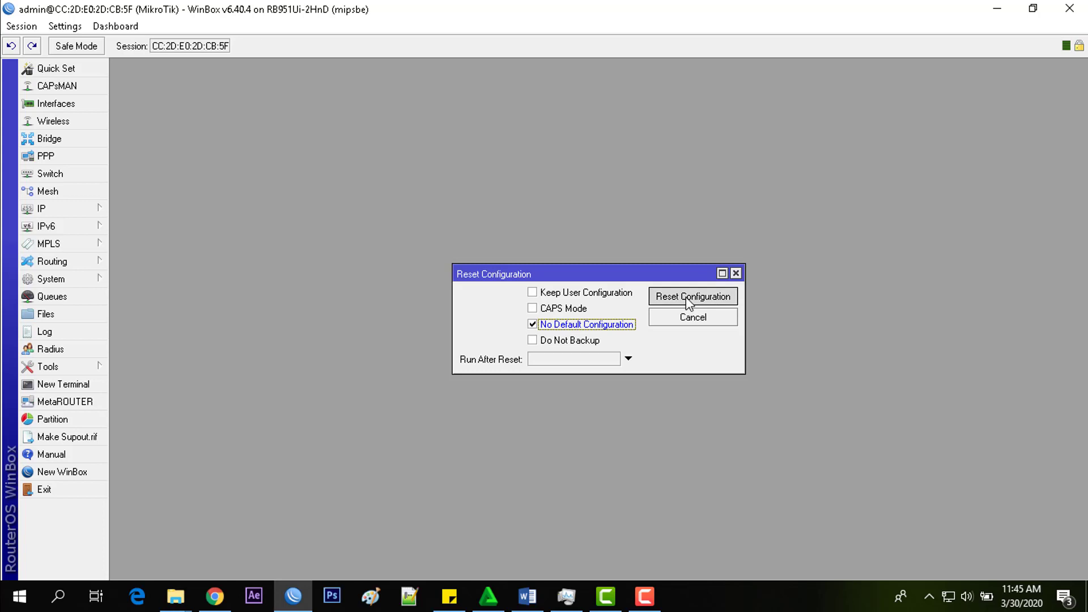
{"action": "left_click", "coordinate": [582, 309]}
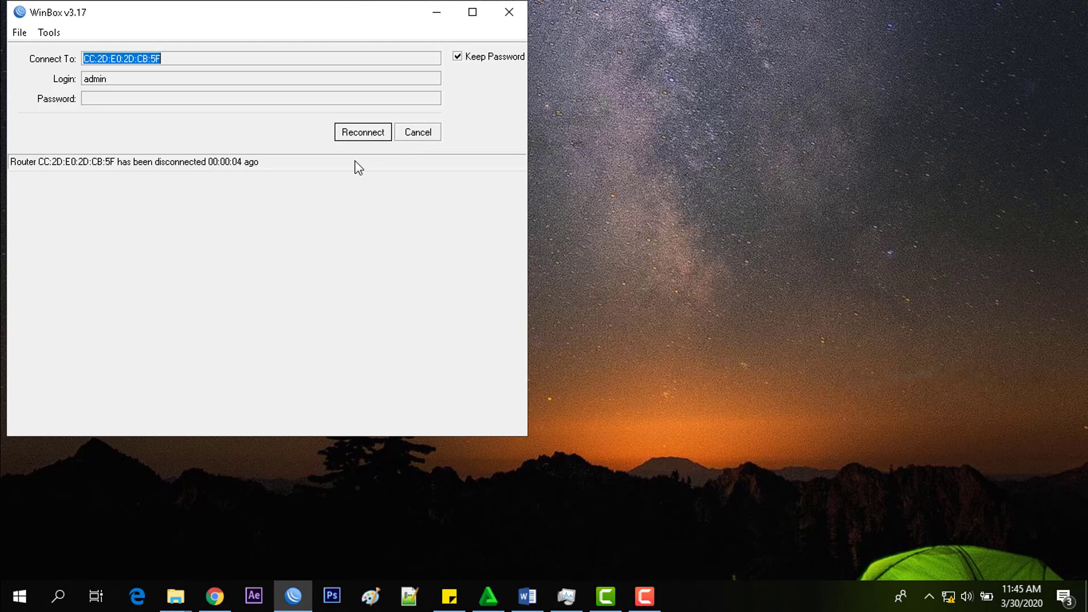
- Cancel reconnecting, refresh Neighbors, and log in to router CC:2D:E0:2D:CB:5F by MAC address
{"action": "left_click", "coordinate": [415, 136]}
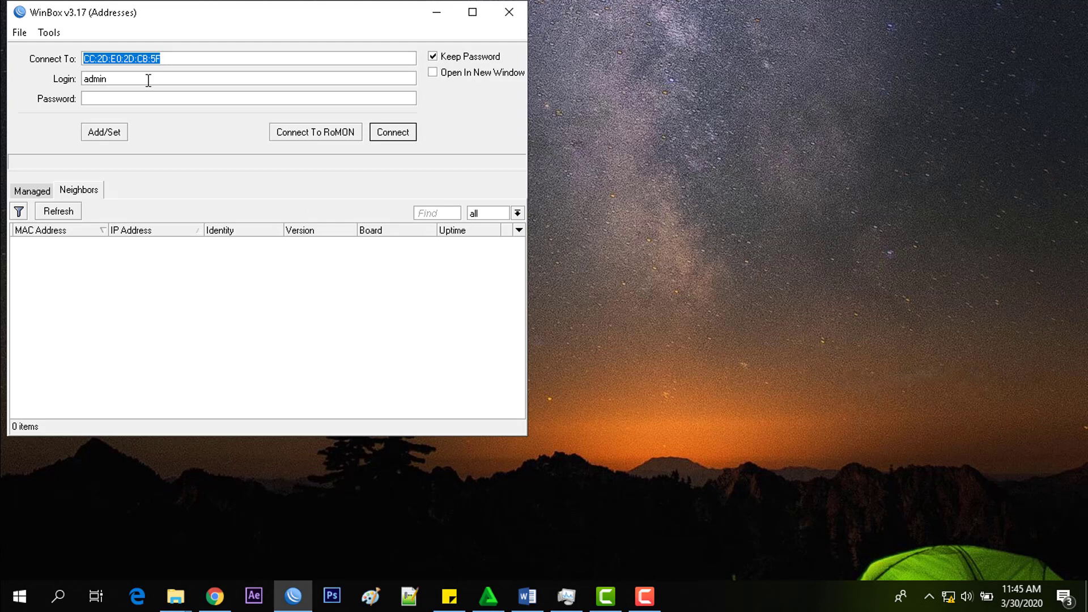
{"action": "left_click_drag", "start_coordinate": [164, 17], "coordinate": [344, 66]}
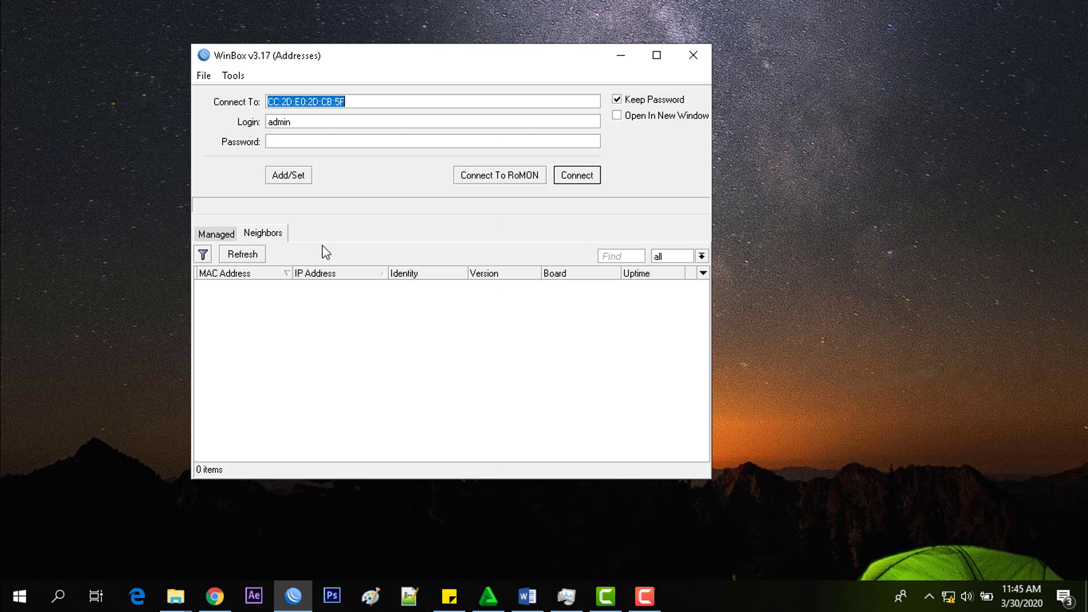
{"action": "left_click", "coordinate": [243, 254]}
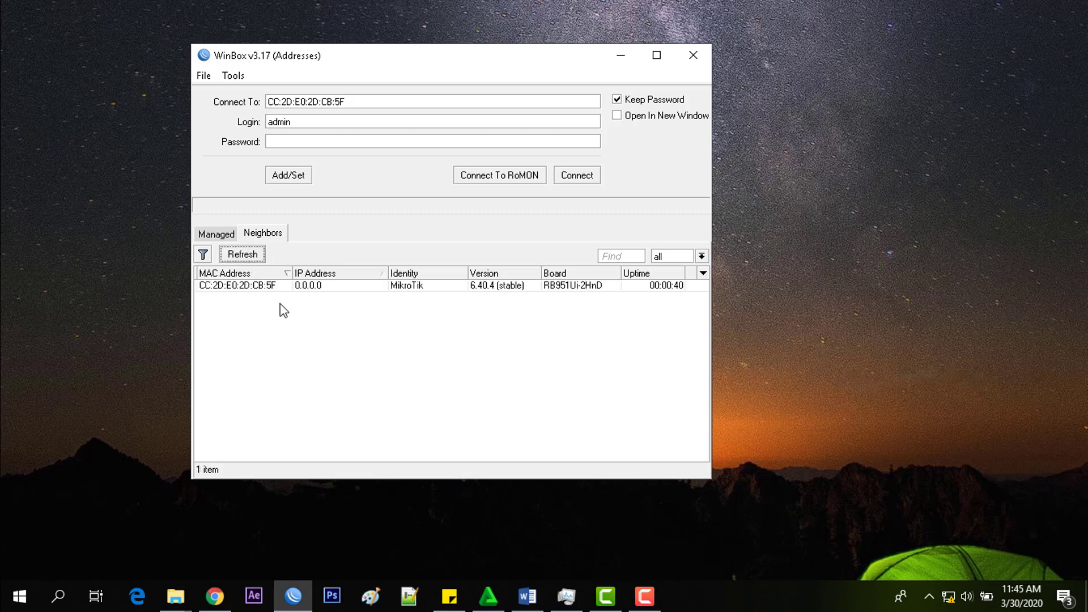
{"action": "left_click", "coordinate": [303, 287]}
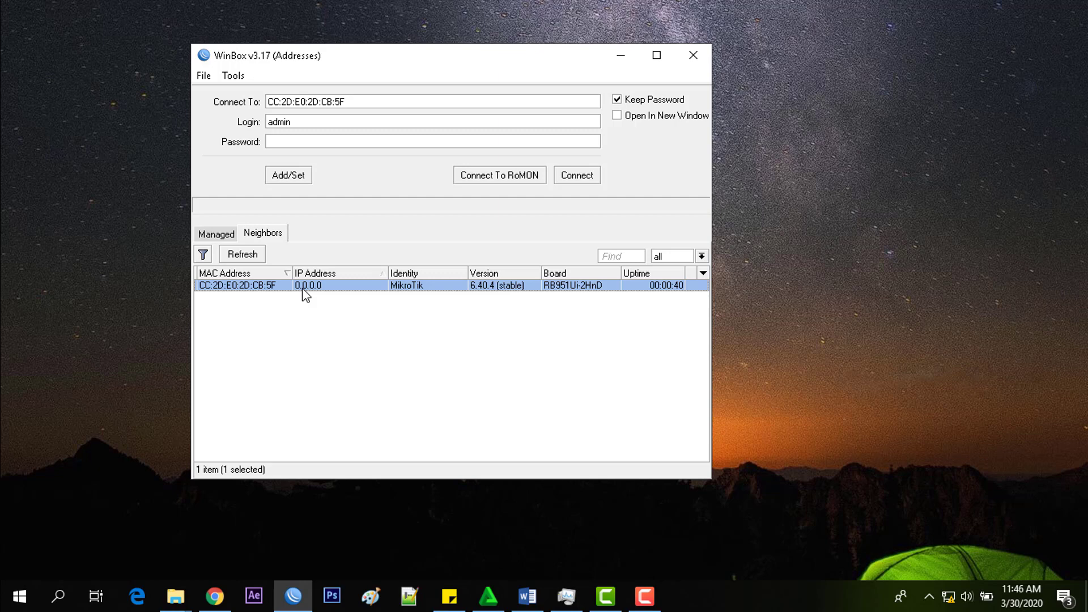
{"action": "left_click", "coordinate": [305, 288]}
{"action": "left_click", "coordinate": [577, 176]}
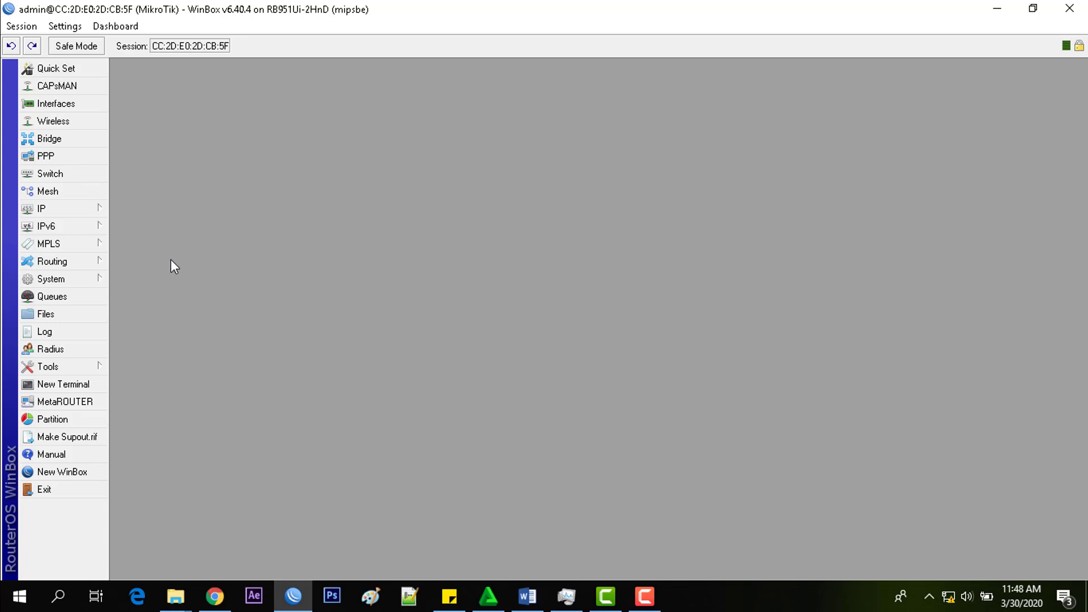
- Open the router's File List, start an upload, and browse to the New Volume (D:) drive
{"action": "left_click", "coordinate": [64, 317]}
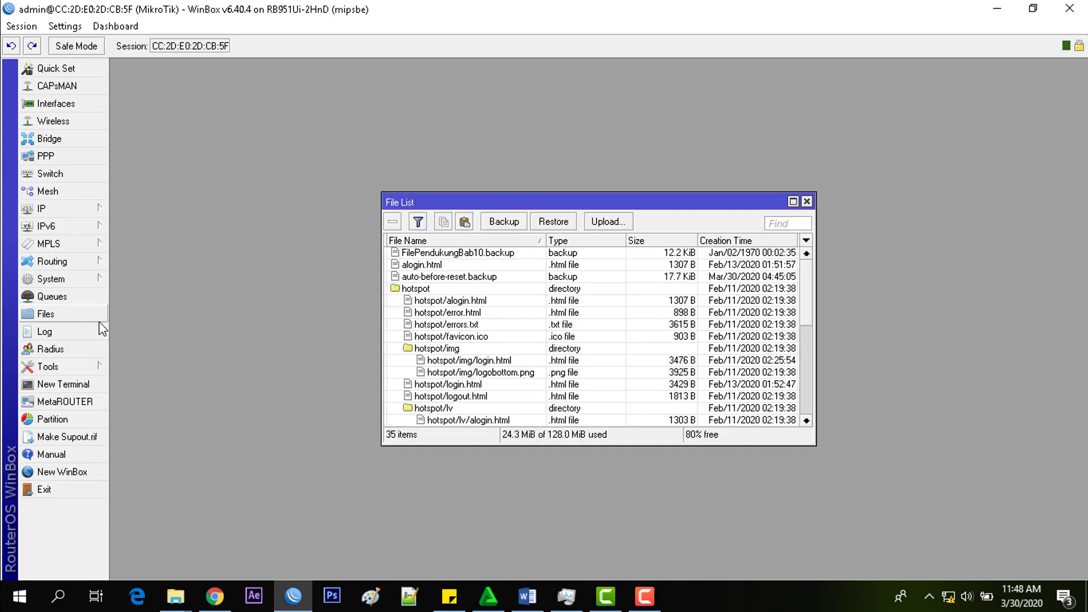
{"action": "left_click", "coordinate": [614, 227]}
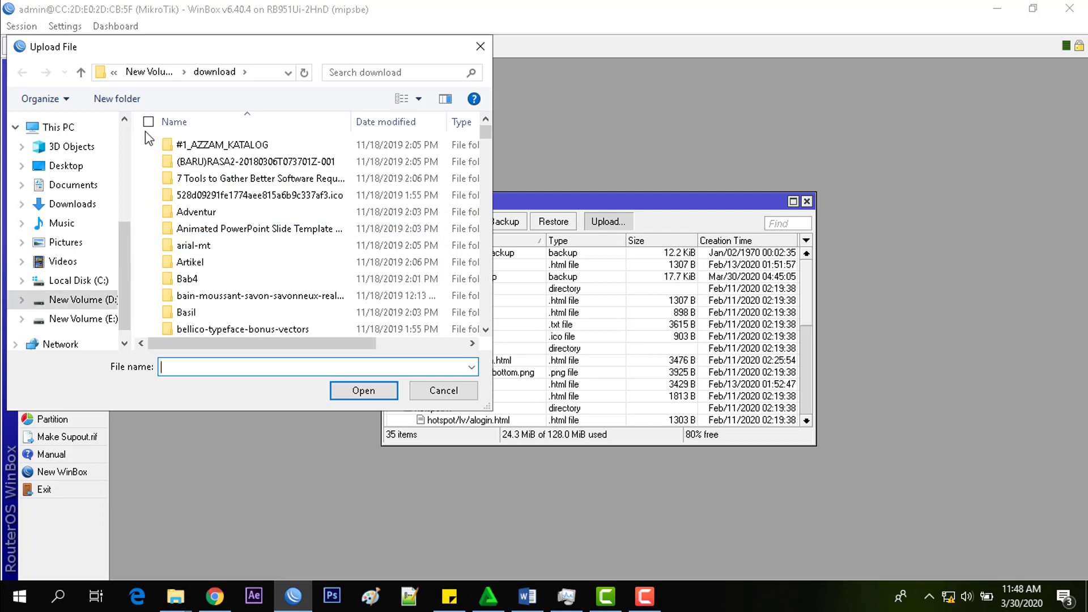
{"action": "left_click", "coordinate": [77, 299]}
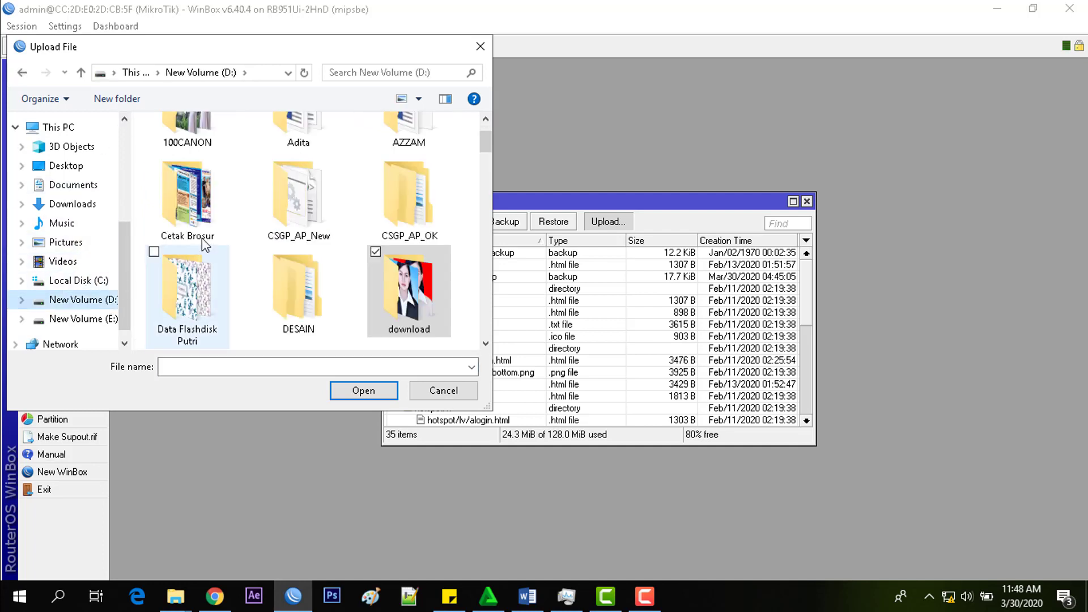
{"action": "left_click", "coordinate": [207, 231]}
{"action": "scroll", "coordinate": [206, 231], "scroll_direction": "up", "scroll_amount": 1}
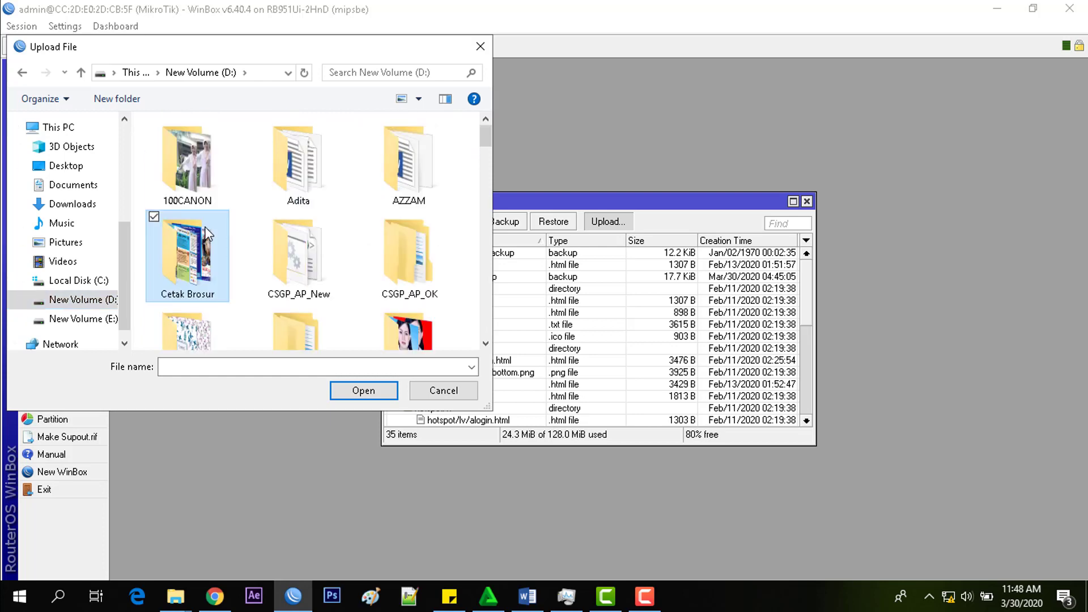
{"action": "scroll", "coordinate": [207, 232], "scroll_direction": "down", "scroll_amount": 5}
{"action": "scroll", "coordinate": [207, 233], "scroll_direction": "down", "scroll_amount": 1}
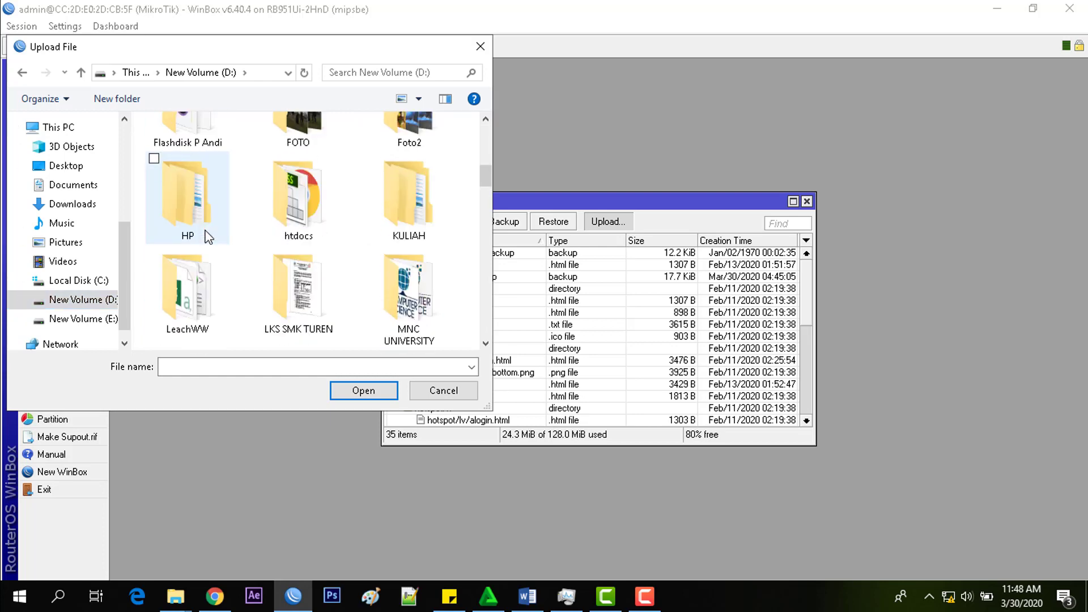
{"action": "scroll", "coordinate": [306, 255], "scroll_direction": "down", "scroll_amount": 1}
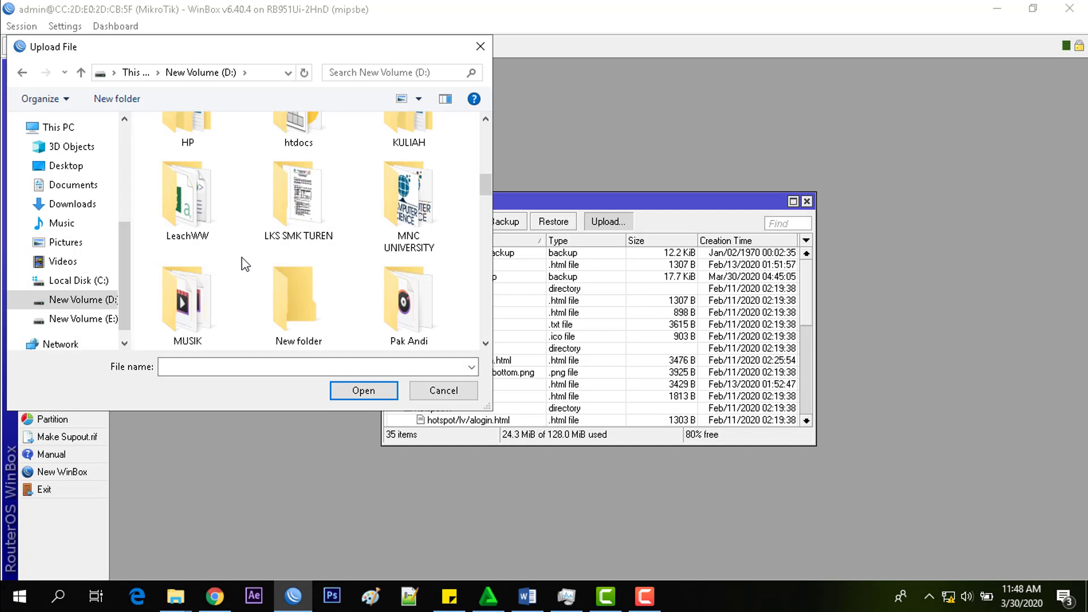
{"action": "scroll", "coordinate": [244, 263], "scroll_direction": "down", "scroll_amount": 1}
- Navigate through PIKTI\MODUL to the Bab 10 folder and upload FilePendukungBab10.backup
{"action": "double_click", "coordinate": [214, 262]}
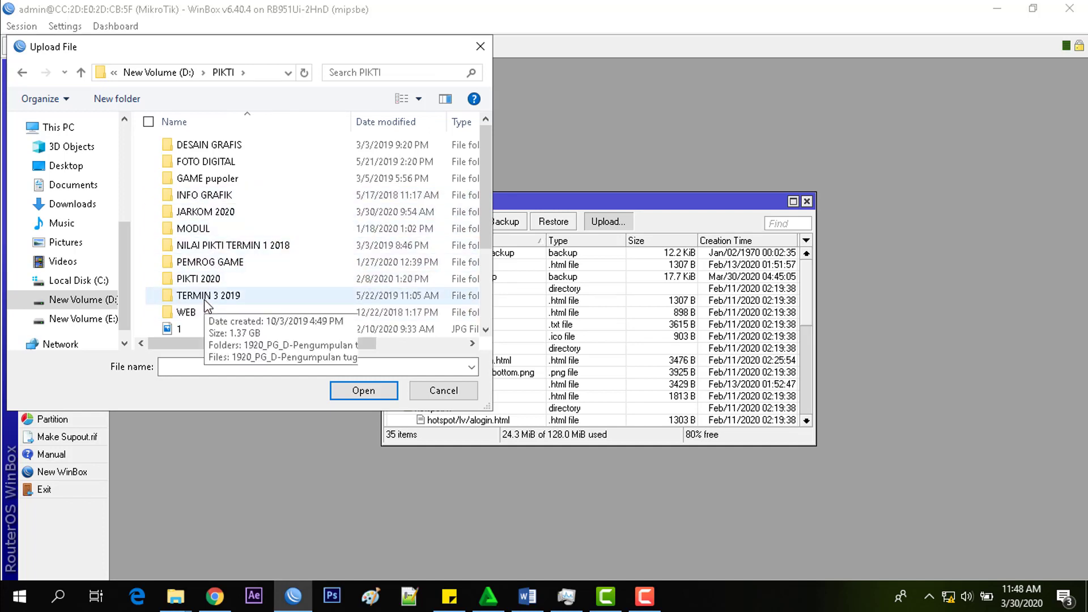
{"action": "left_click", "coordinate": [222, 245]}
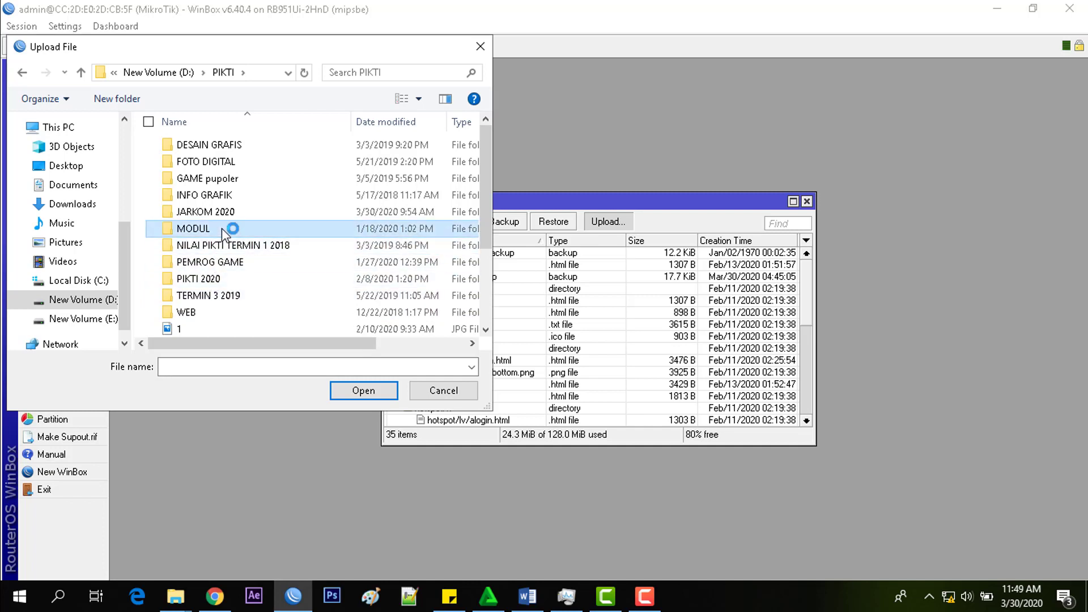
{"action": "double_click", "coordinate": [222, 229]}
{"action": "double_click", "coordinate": [222, 179]}
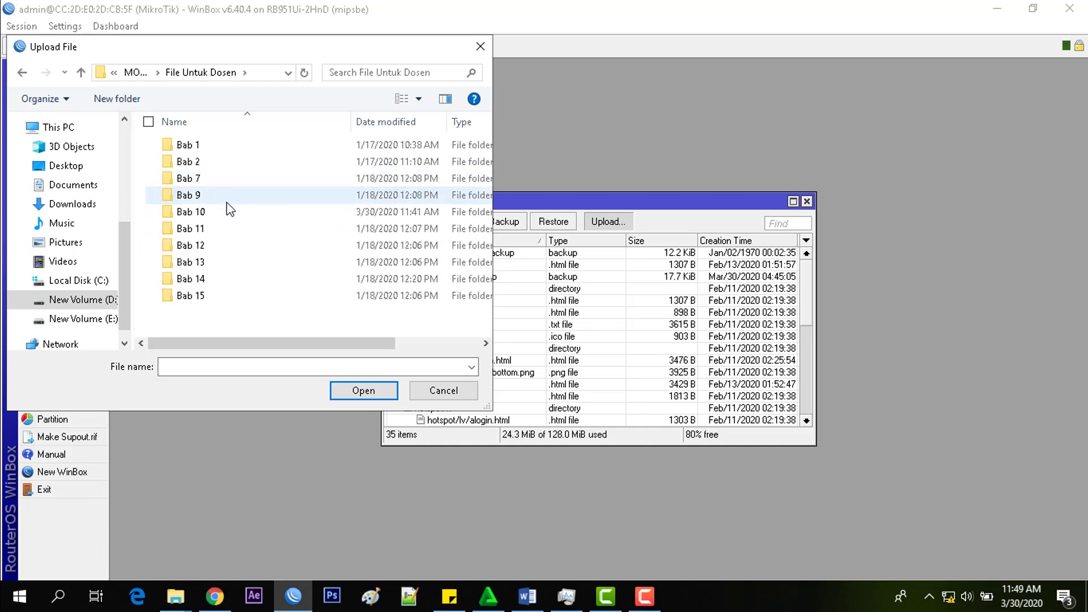
{"action": "key", "text": "BackSpace"}
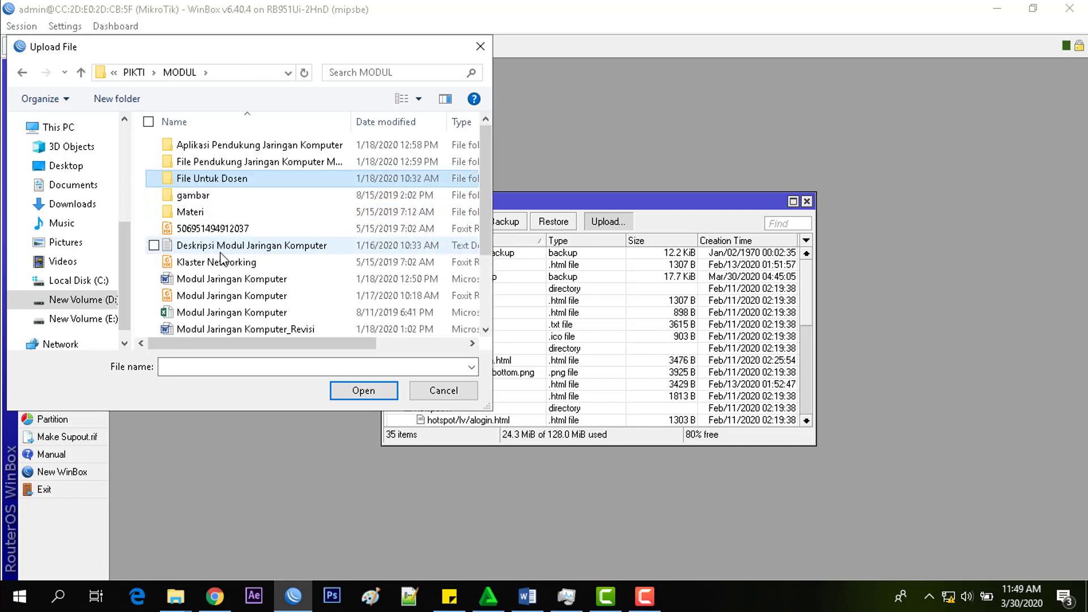
{"action": "key", "text": "Up"}
{"action": "key", "text": "Return"}
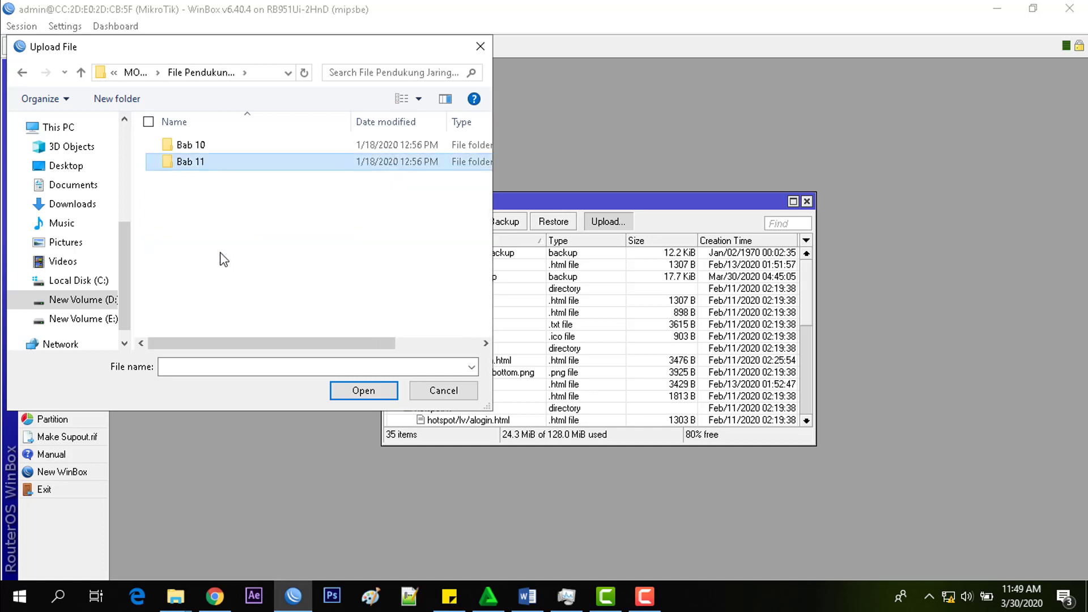
{"action": "key", "text": "Up"}
{"action": "key", "text": "Return"}
{"action": "key", "text": "Down"}
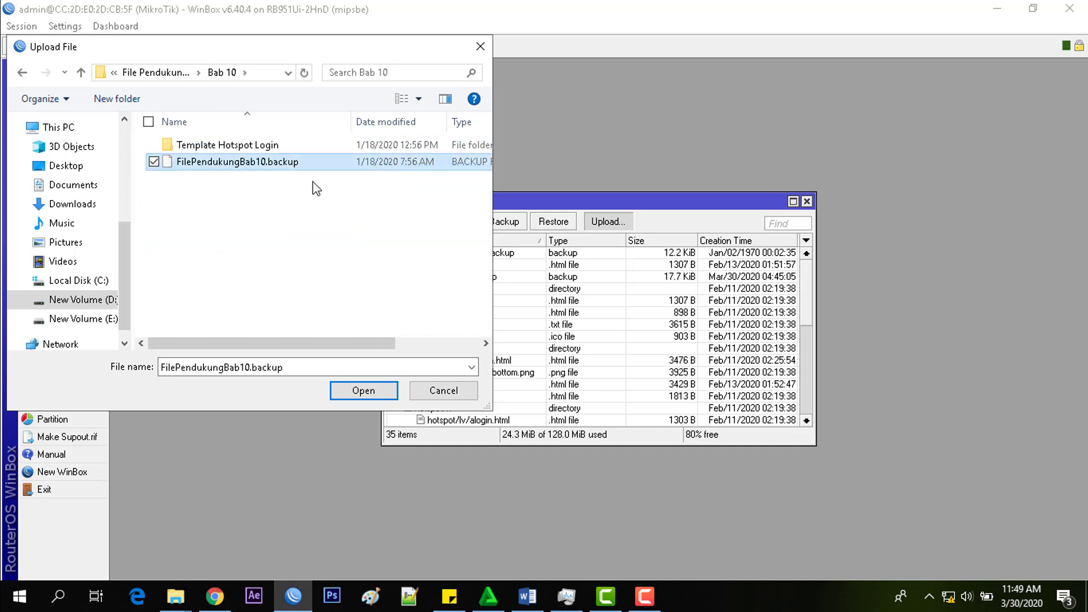
{"action": "left_click", "coordinate": [353, 390]}
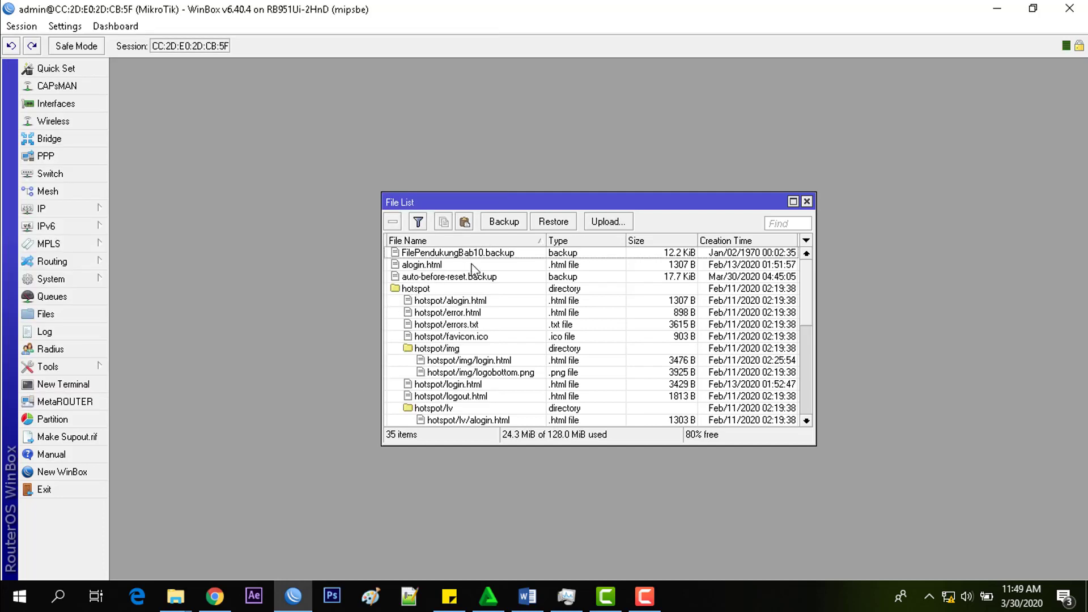
- Restore FilePendukungBab10.backup from the File List and confirm the router reboot
{"action": "left_click", "coordinate": [514, 254]}
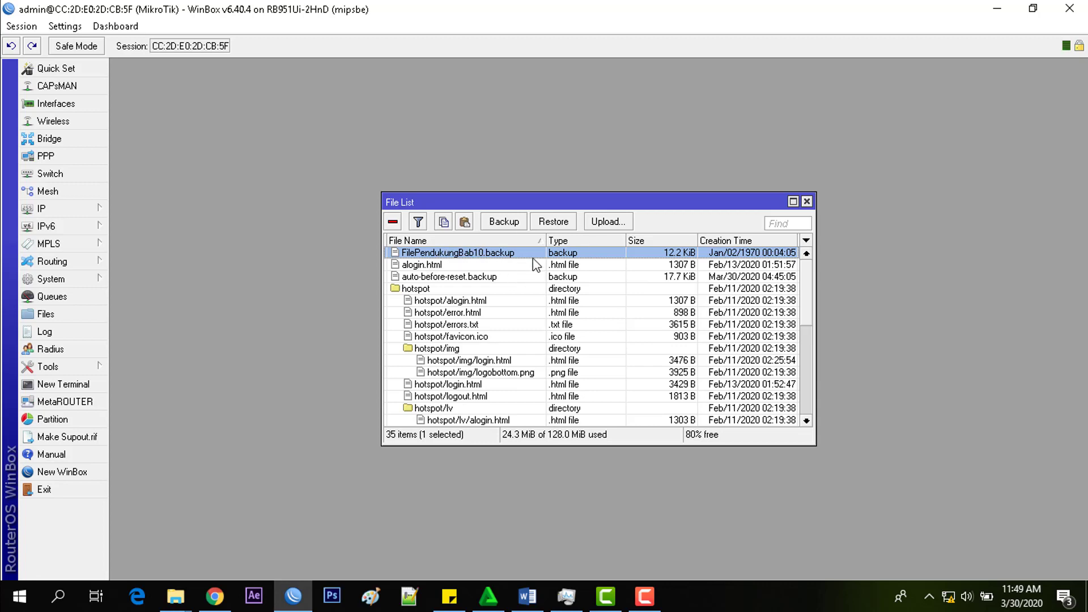
{"action": "left_click", "coordinate": [549, 222]}
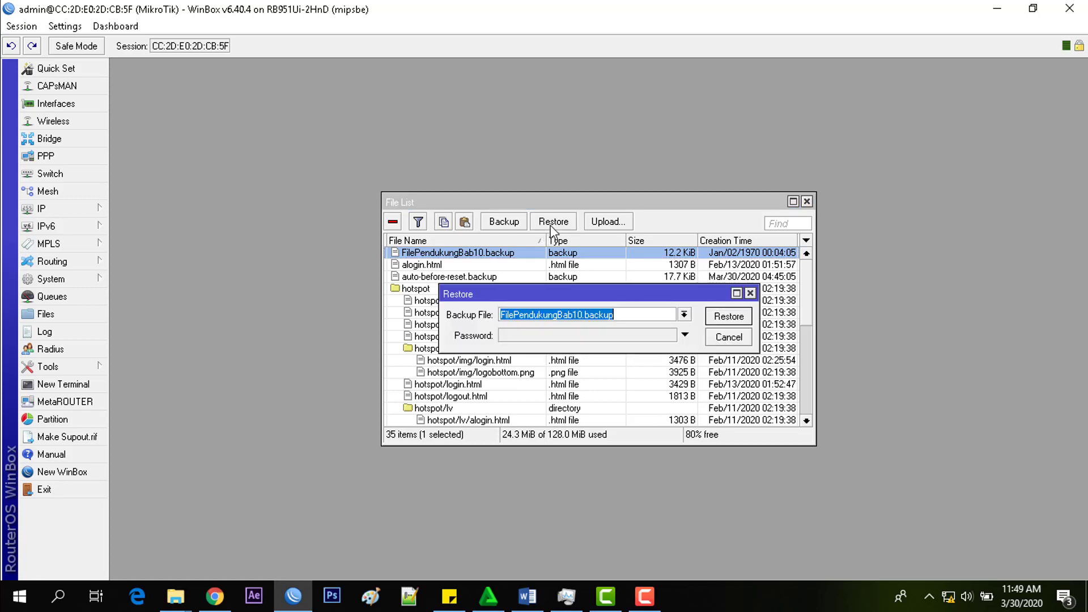
{"action": "left_click", "coordinate": [736, 321]}
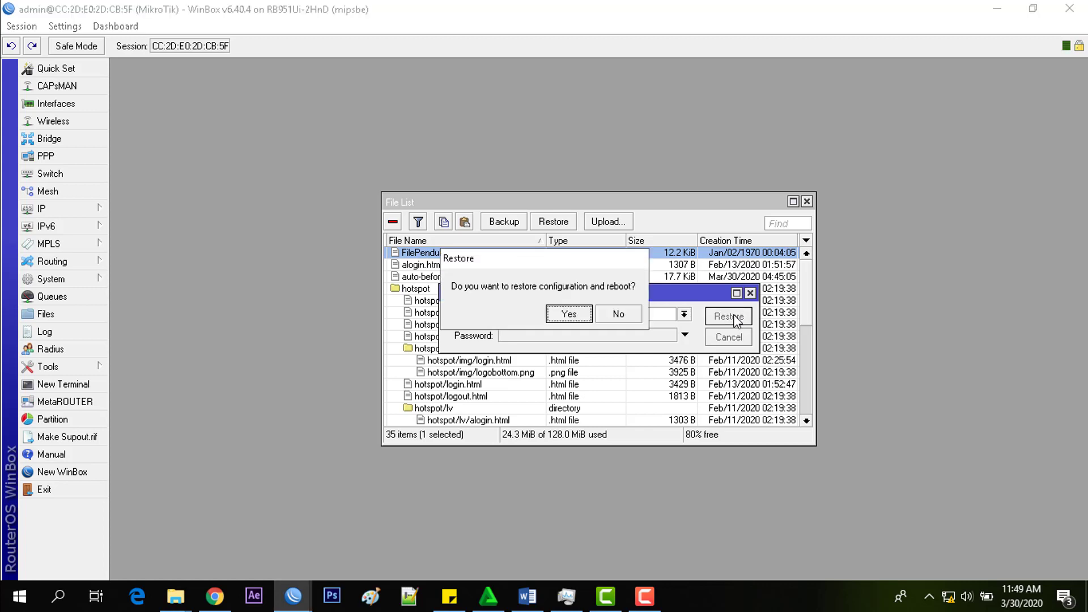
{"action": "left_click", "coordinate": [569, 314]}
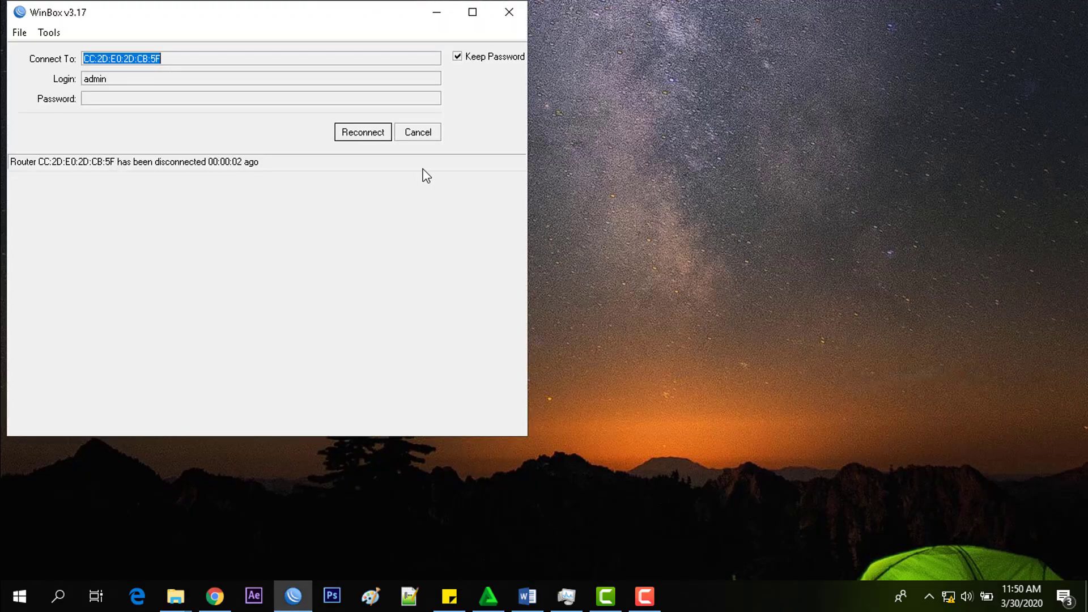
- Cancel reconnecting, rescan Neighbors, and log in to the router at 192.168.10.1
{"action": "left_click", "coordinate": [416, 136]}
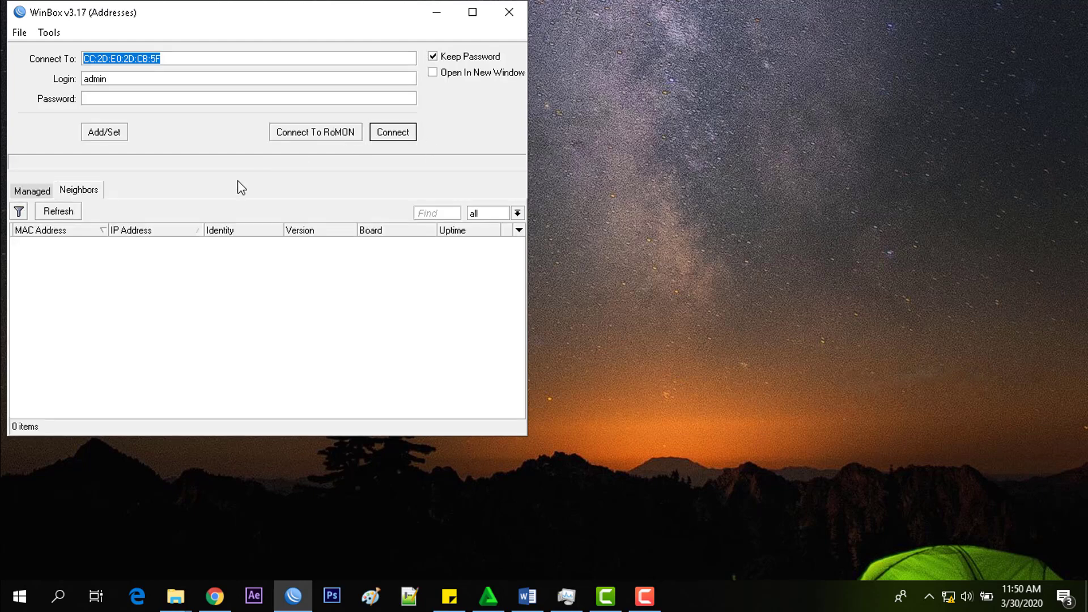
{"action": "left_click_drag", "start_coordinate": [274, 19], "coordinate": [613, 34]}
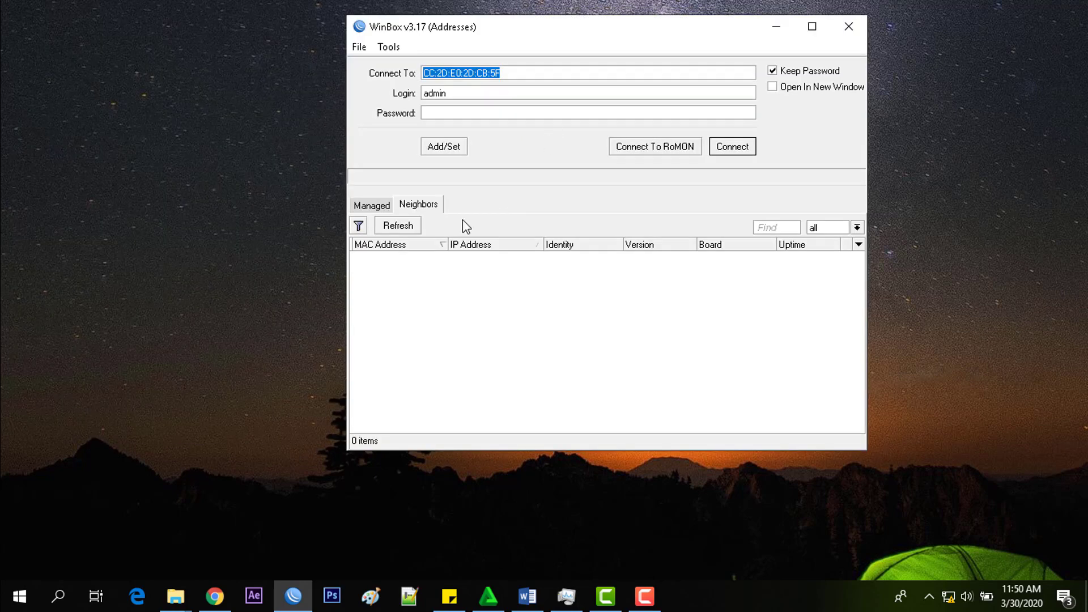
{"action": "left_click", "coordinate": [398, 226]}
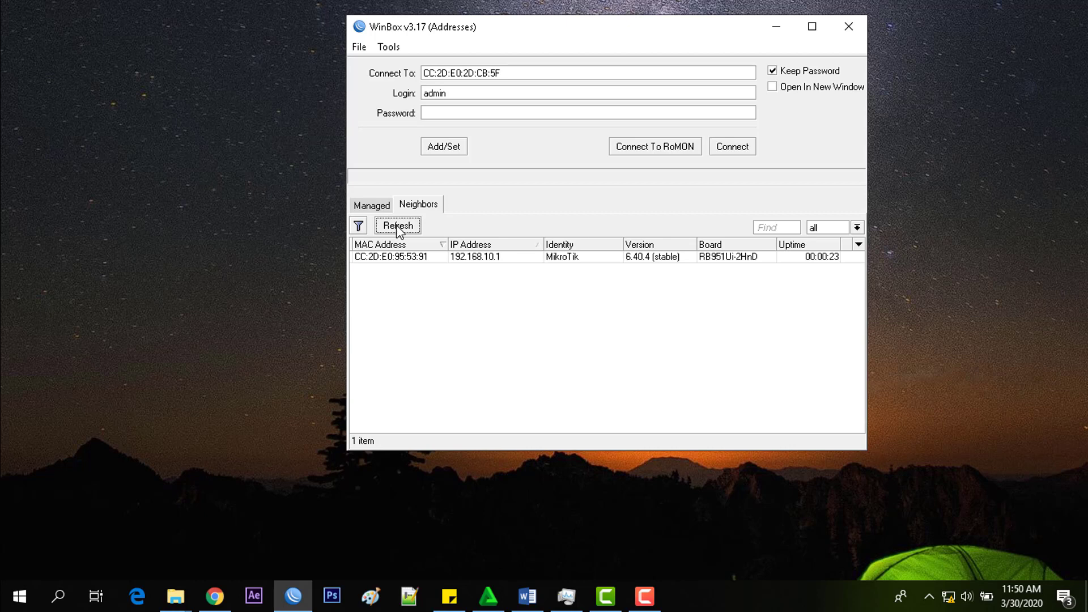
{"action": "left_click", "coordinate": [397, 225]}
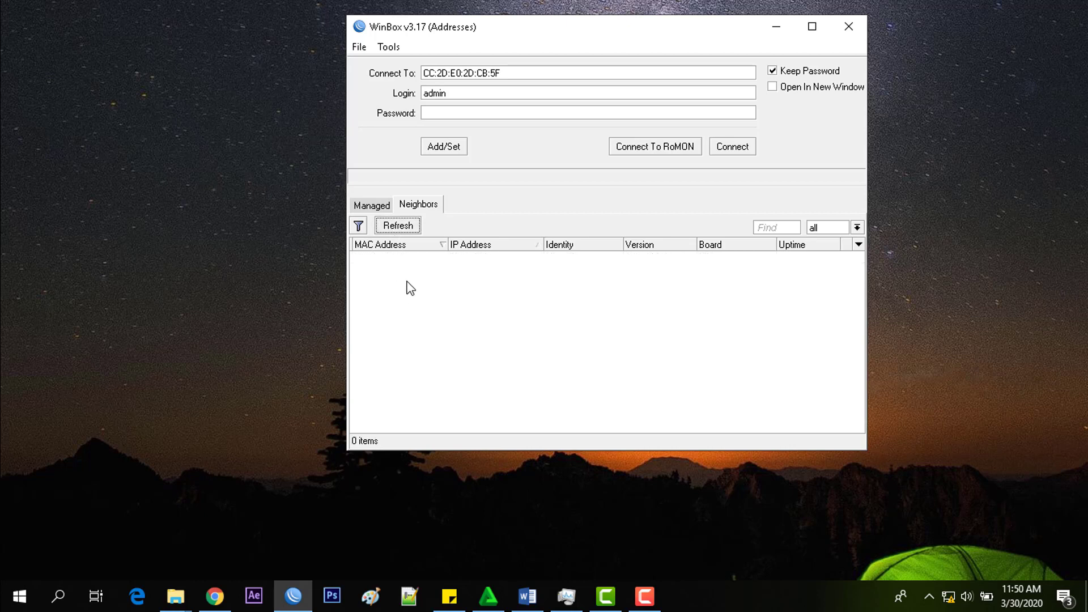
{"action": "left_click", "coordinate": [427, 261]}
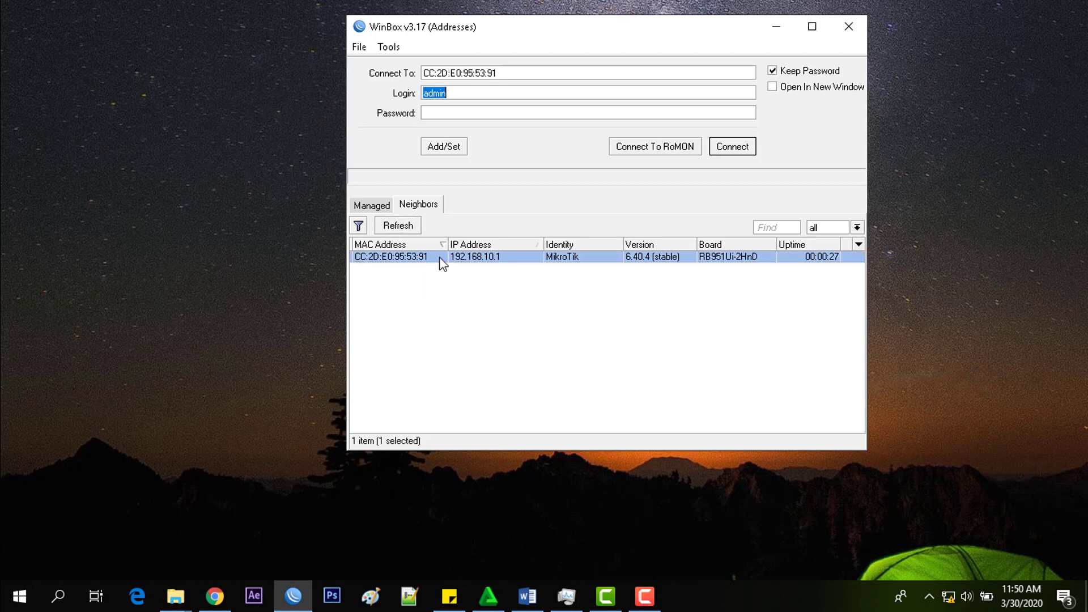
{"action": "left_click", "coordinate": [479, 275]}
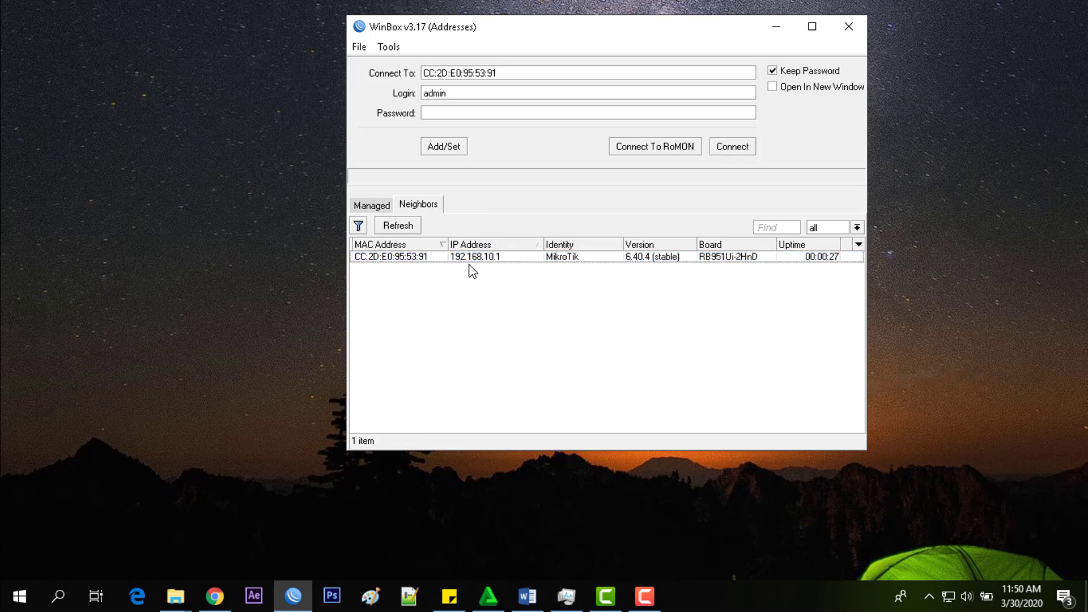
{"action": "left_click", "coordinate": [499, 261]}
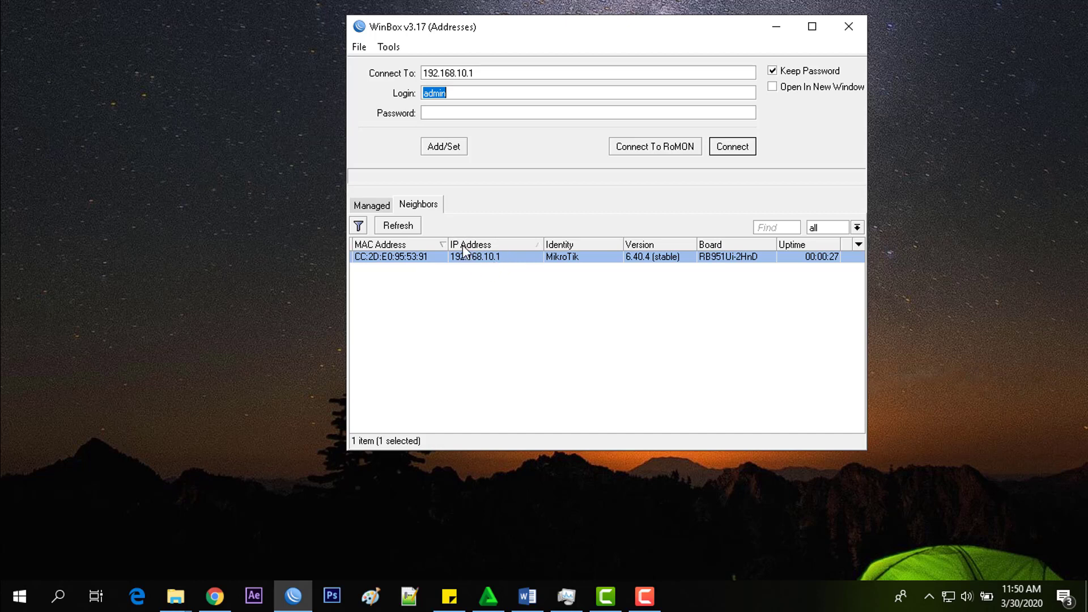
{"action": "left_click", "coordinate": [488, 268]}
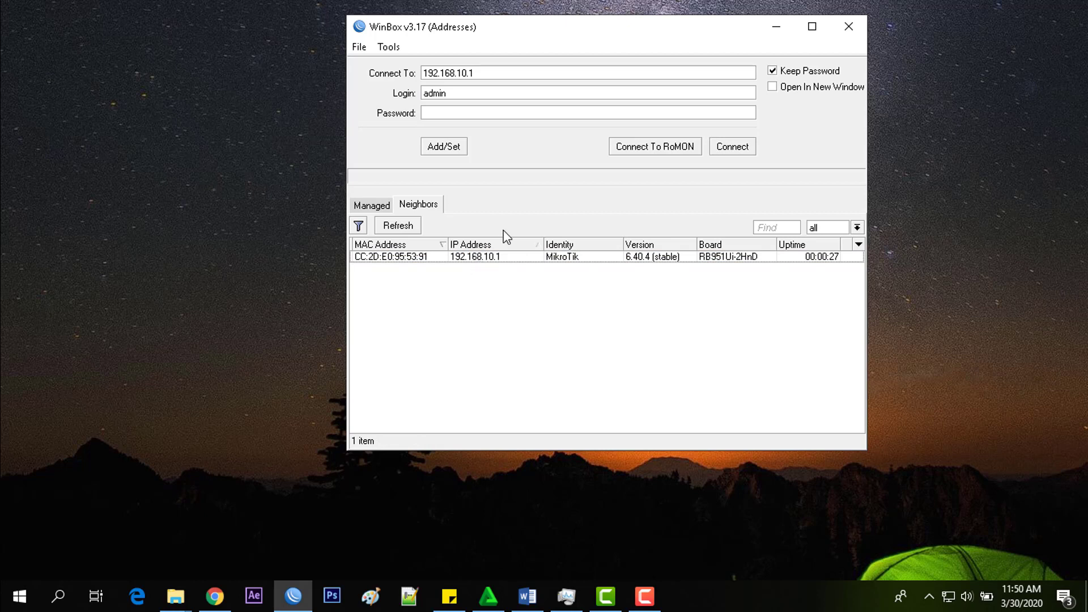
{"action": "left_click", "coordinate": [491, 261]}
{"action": "left_click", "coordinate": [490, 261]}
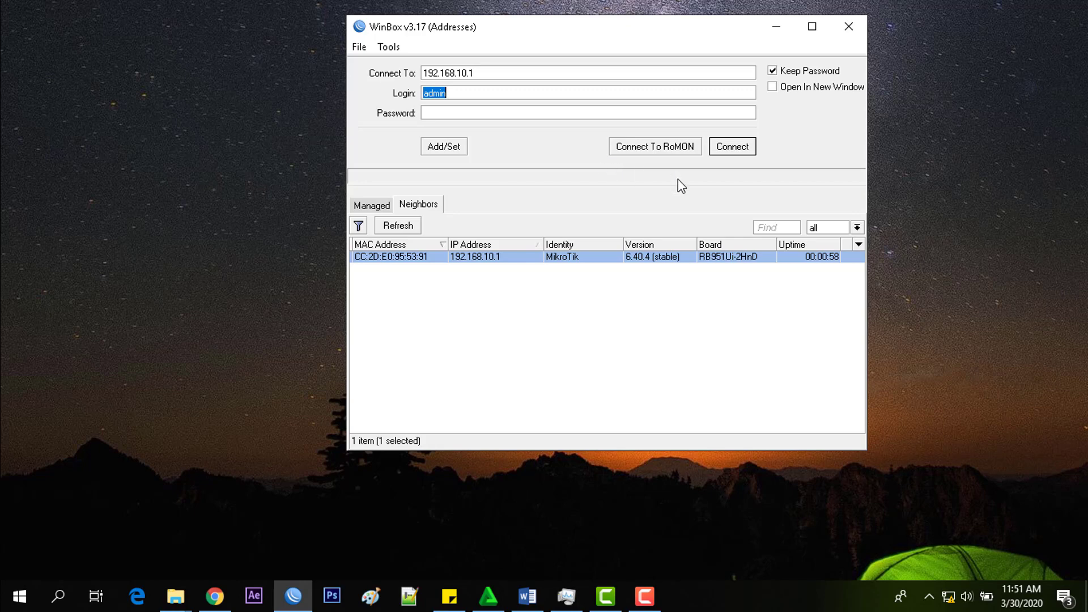
{"action": "left_click", "coordinate": [733, 148]}
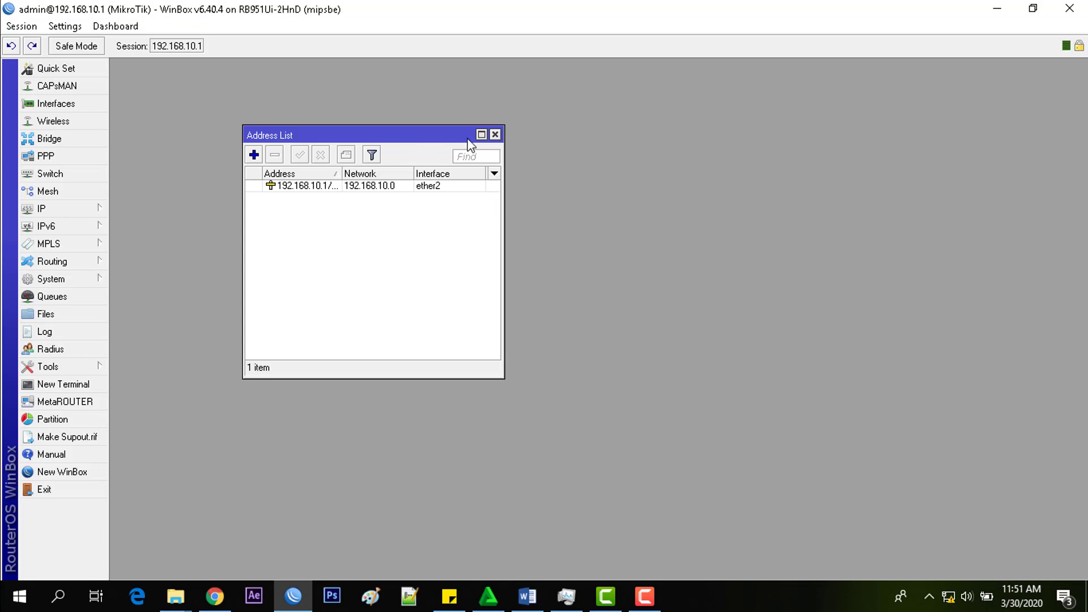
- Reopen IP > Addresses, widen the Address column, check the 192.168.10.1/24 ether2 entry, then close it
{"action": "left_click", "coordinate": [495, 134]}
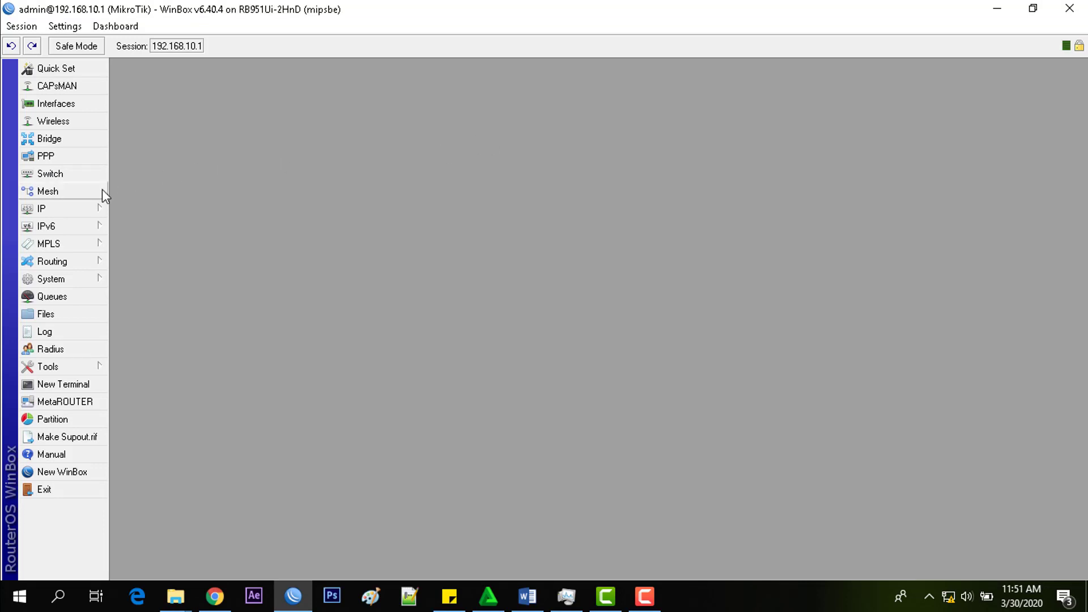
{"action": "left_click", "coordinate": [81, 210]}
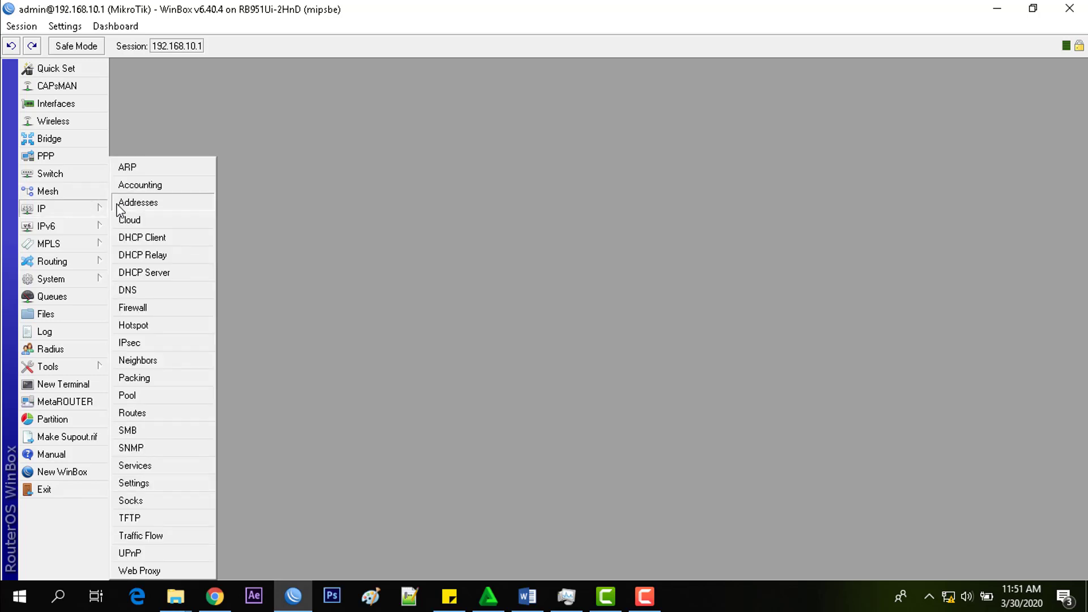
{"action": "left_click", "coordinate": [124, 200]}
{"action": "left_click_drag", "start_coordinate": [371, 139], "coordinate": [473, 157]}
{"action": "left_click_drag", "start_coordinate": [444, 191], "coordinate": [461, 191]}
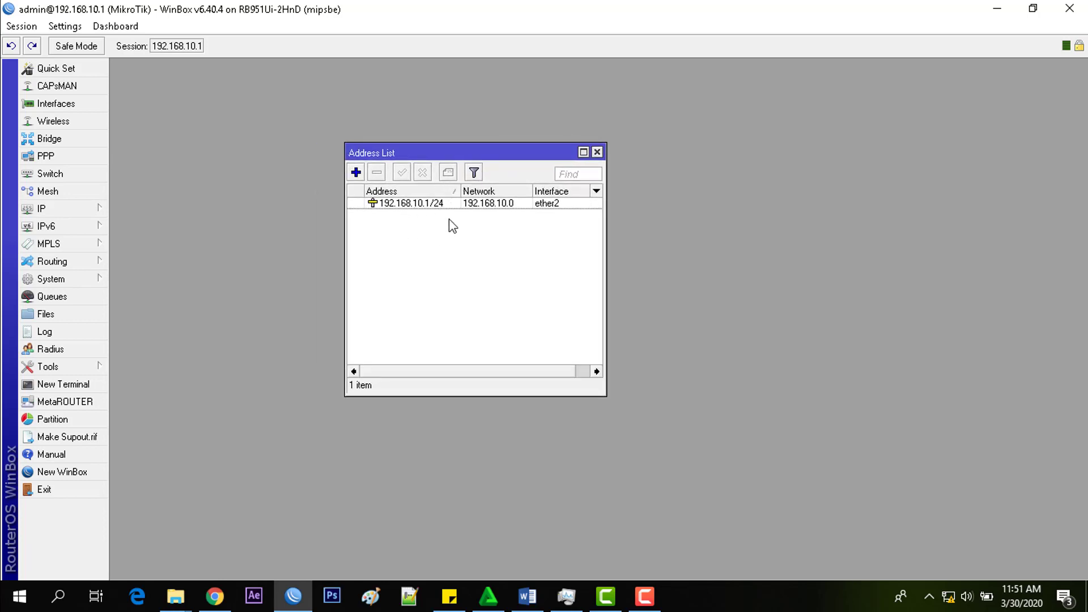
{"action": "left_click", "coordinate": [437, 205]}
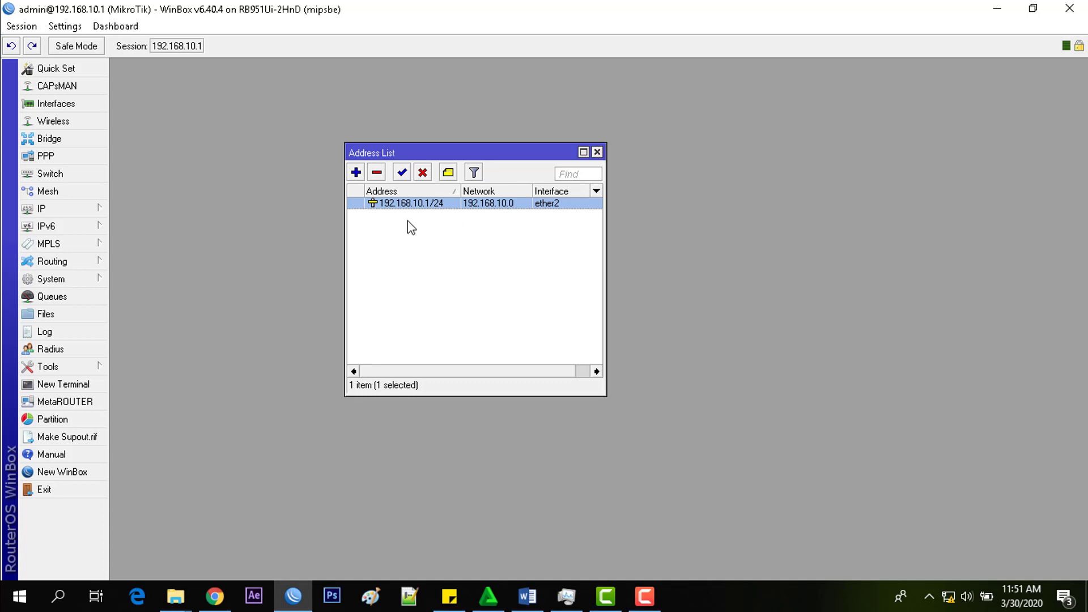
{"action": "left_click", "coordinate": [595, 153]}
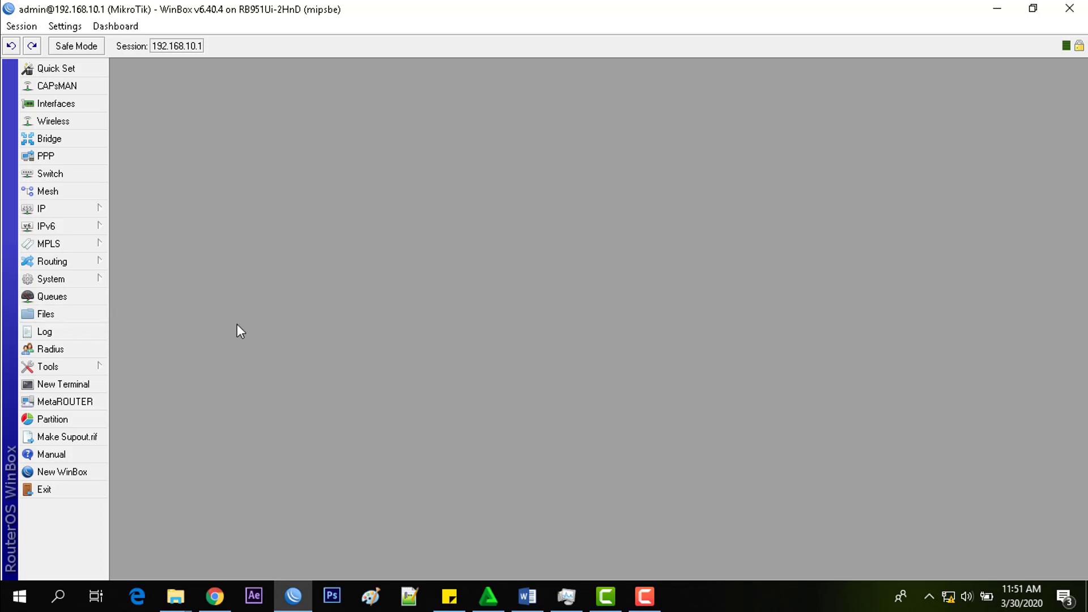
{"action": "left_click", "coordinate": [527, 596]}
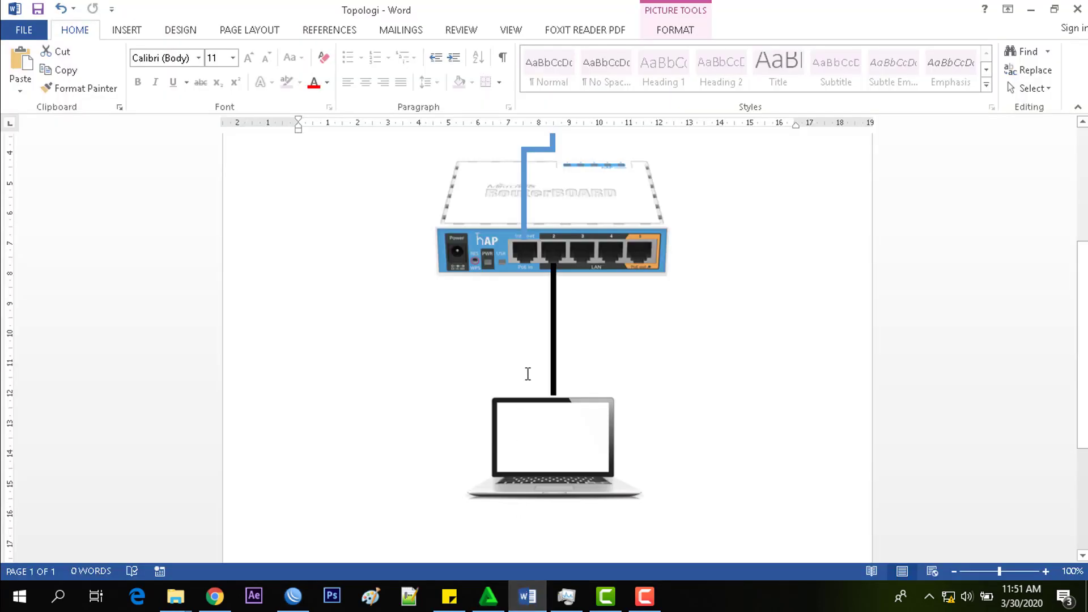
{"action": "scroll", "coordinate": [527, 374], "scroll_direction": "up", "scroll_amount": 3}
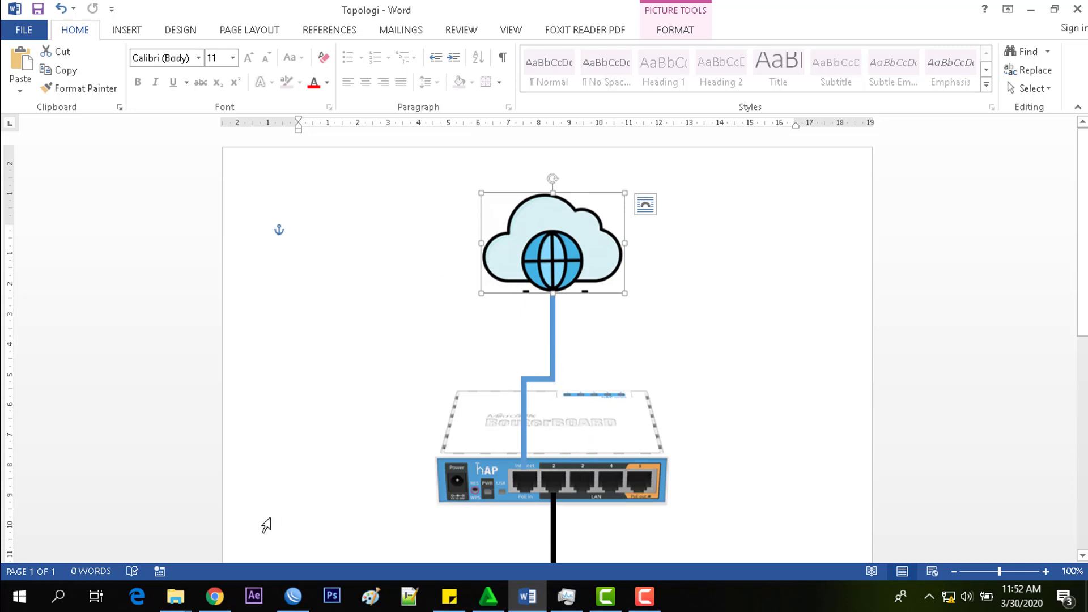
{"action": "left_click", "coordinate": [293, 597]}
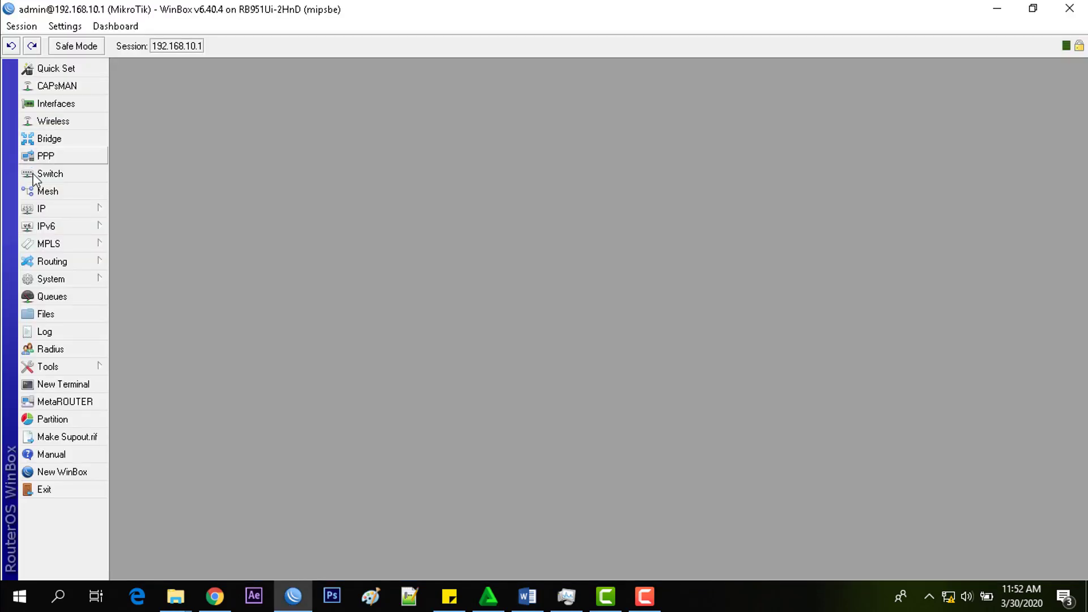
- Add a new DHCP client on ether1 under IP > DHCP Client, applying and confirming it
{"action": "left_click", "coordinate": [59, 208]}
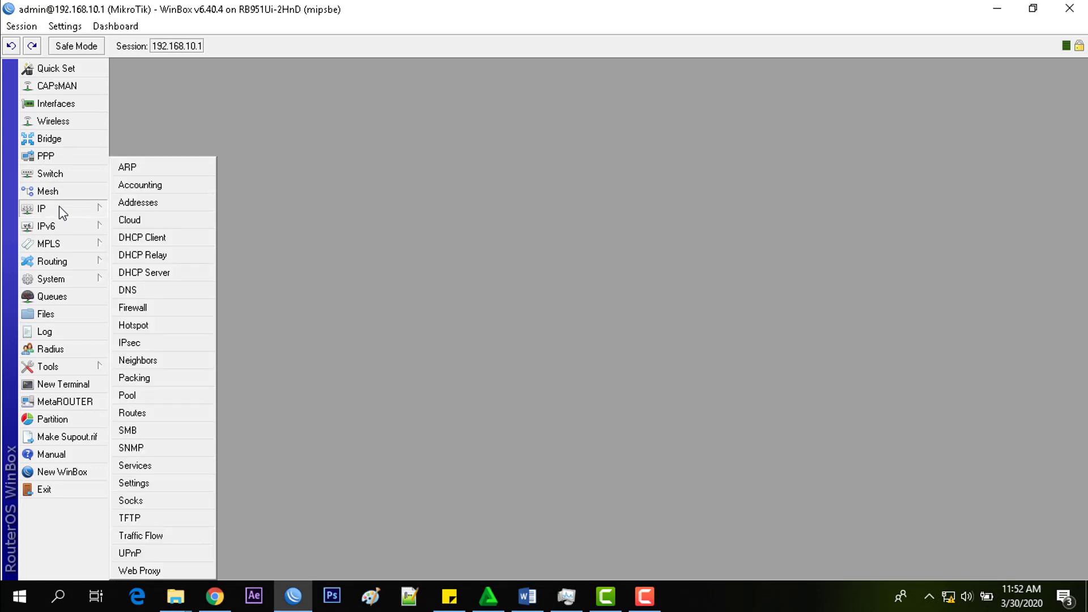
{"action": "left_click", "coordinate": [135, 238]}
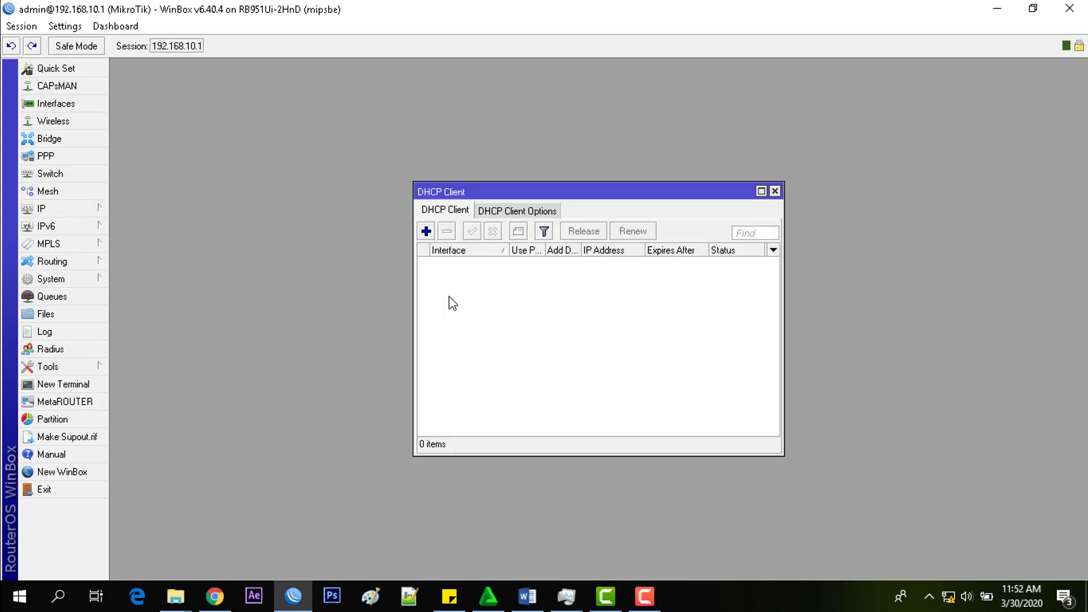
{"action": "left_click", "coordinate": [426, 232]}
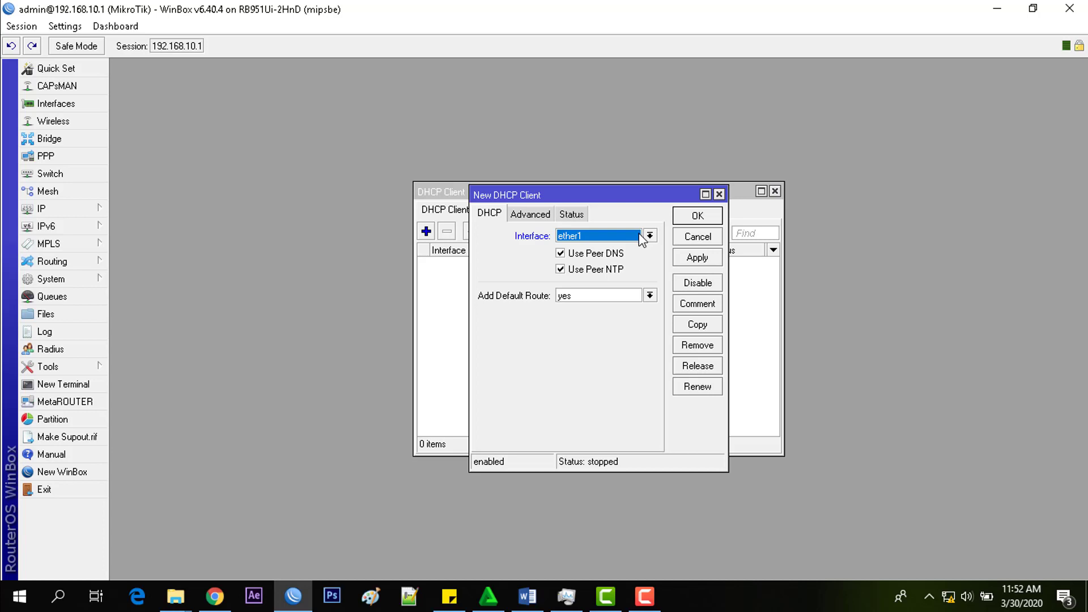
{"action": "left_click", "coordinate": [524, 606]}
{"action": "left_click", "coordinate": [524, 606]}
{"action": "left_click", "coordinate": [703, 258]}
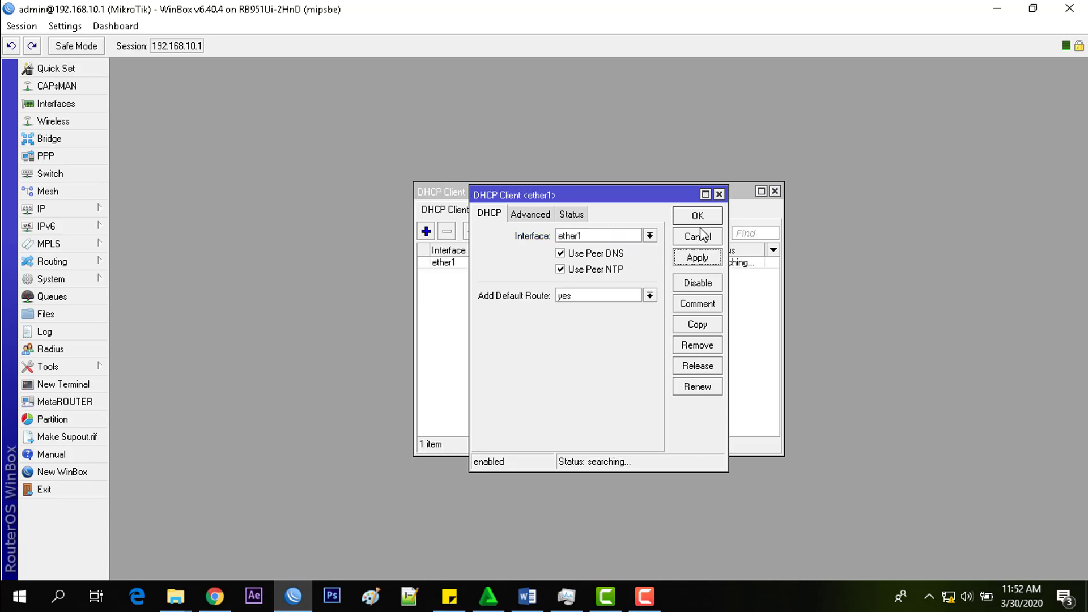
{"action": "left_click", "coordinate": [701, 217]}
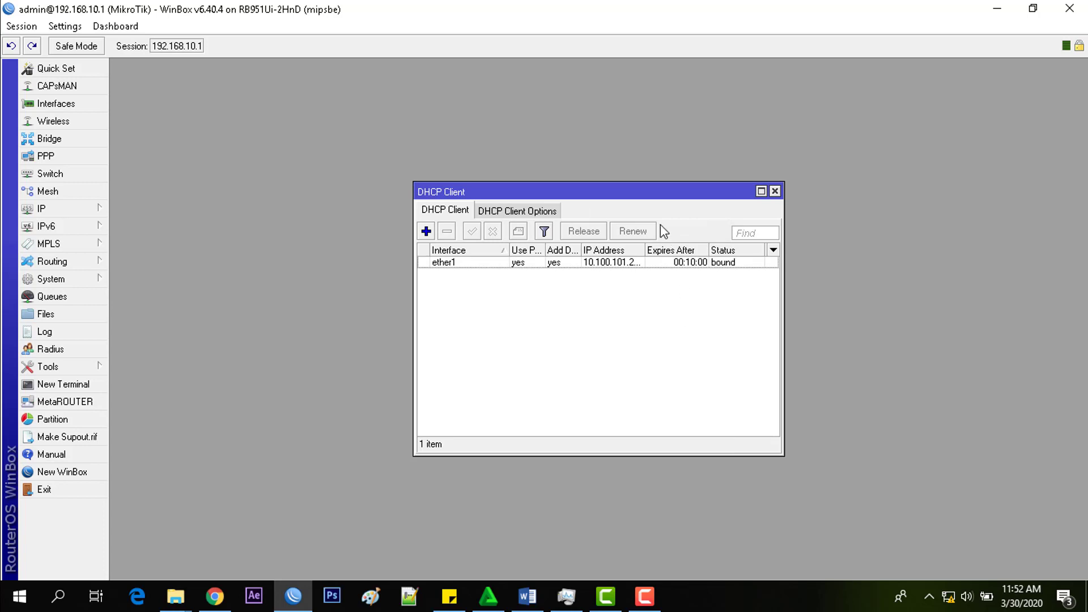
- Widen the DHCP Client list to check ether1's 10.100.101.21/24 address, then close it
{"action": "left_click_drag", "start_coordinate": [646, 245], "coordinate": [662, 245]}
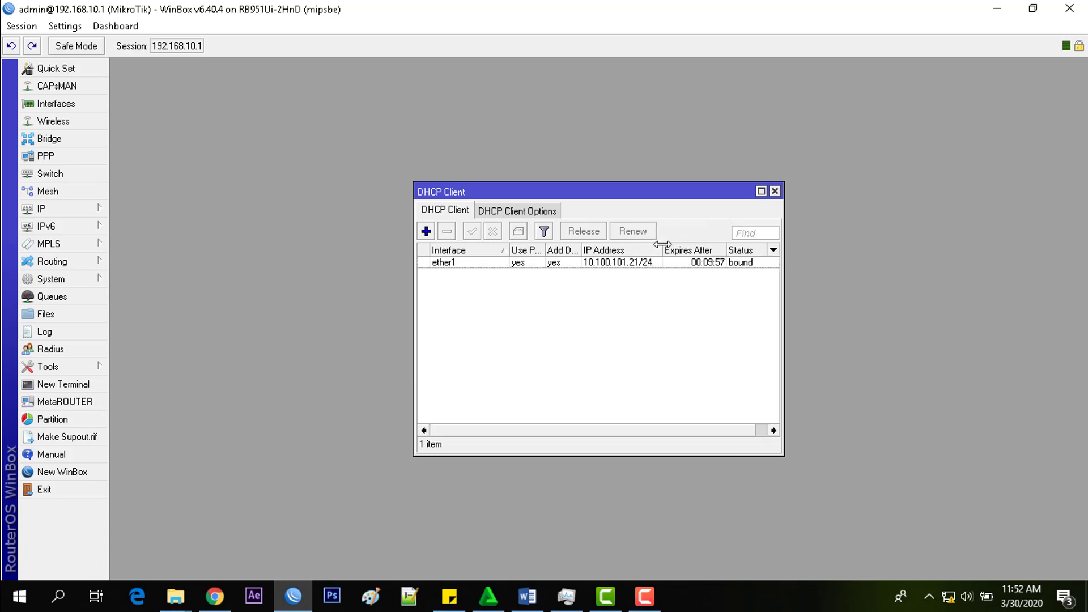
{"action": "left_click", "coordinate": [620, 265]}
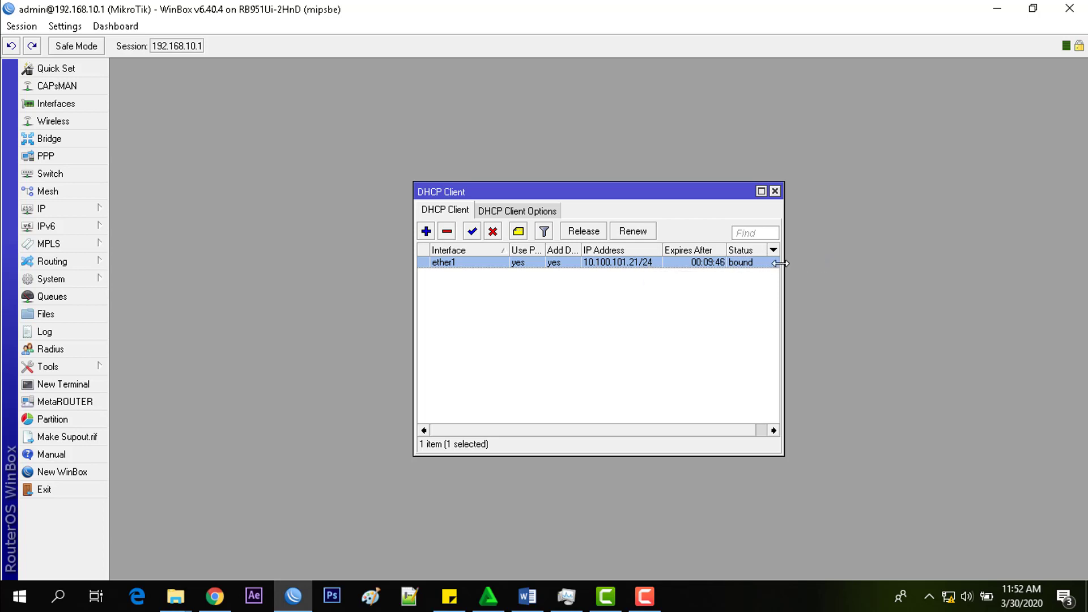
{"action": "mouse_move", "coordinate": [784, 262]}
{"action": "left_mouse_down"}
{"action": "mouse_move", "coordinate": [821, 263]}
{"action": "mouse_move", "coordinate": [765, 266]}
{"action": "mouse_move", "coordinate": [779, 272]}
{"action": "left_mouse_up"}
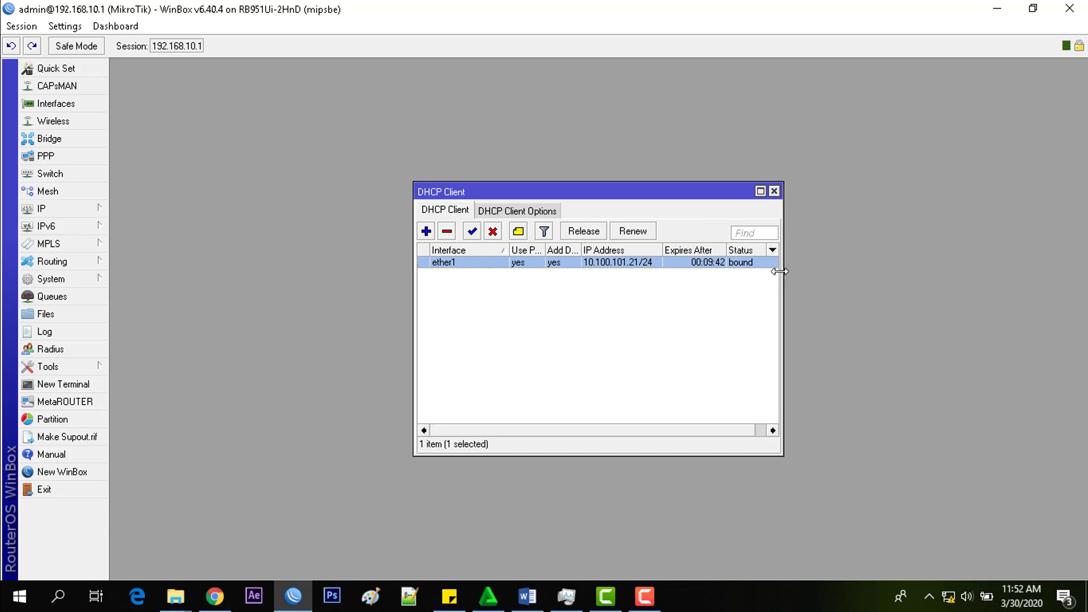
{"action": "left_click", "coordinate": [774, 192]}
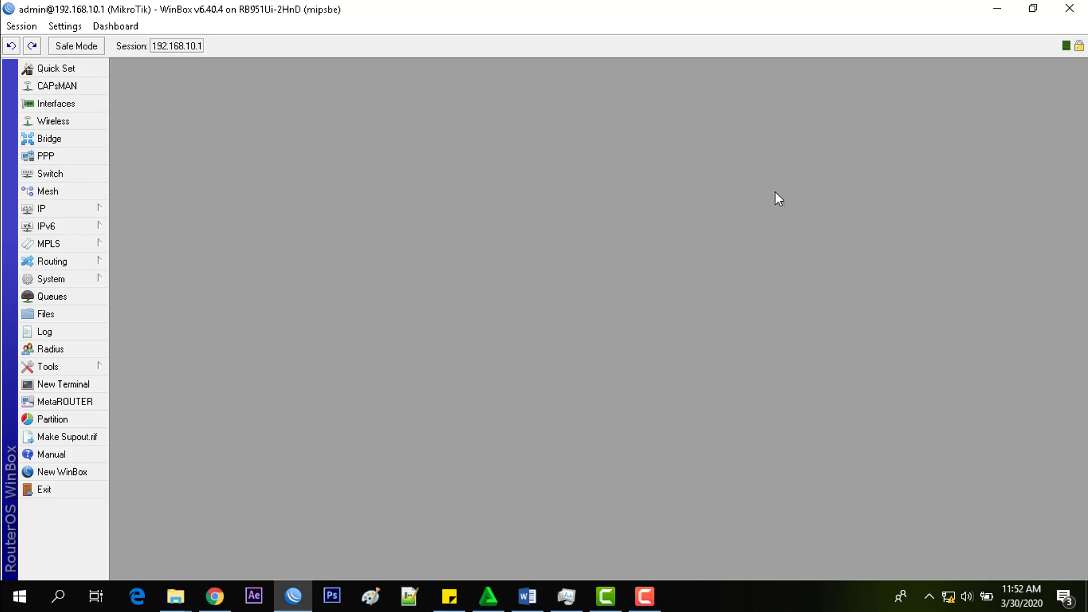
{"action": "left_click", "coordinate": [103, 214]}
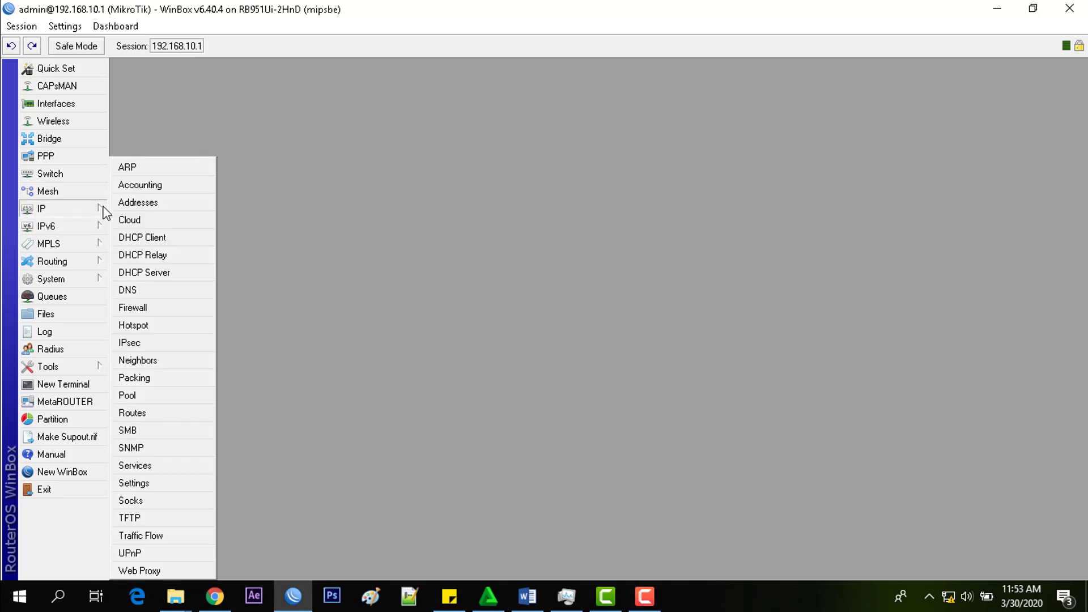
{"action": "left_click", "coordinate": [143, 206]}
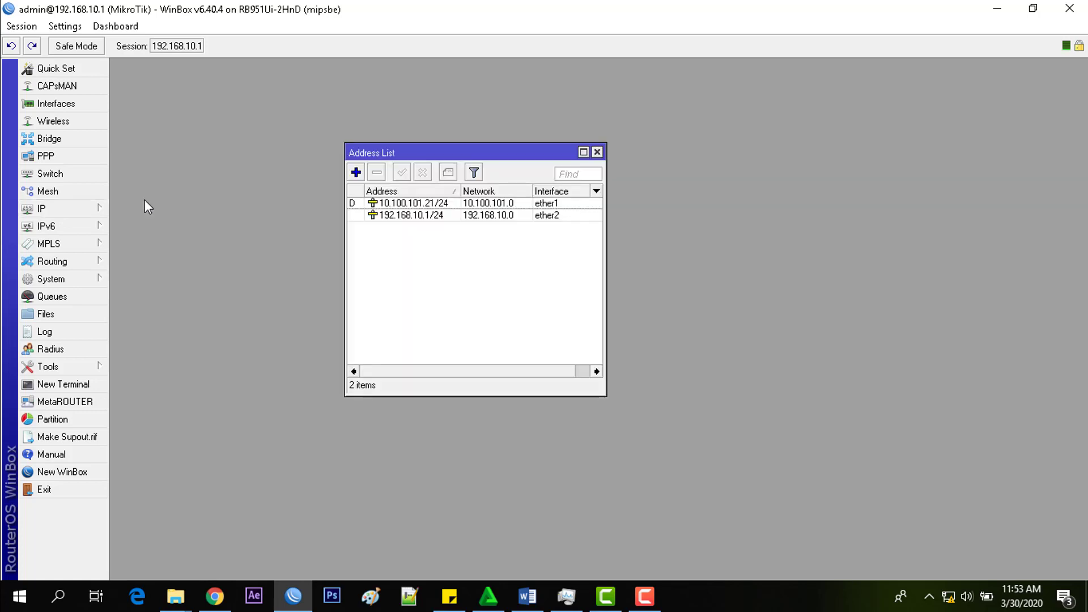
{"action": "left_click_drag", "start_coordinate": [535, 155], "coordinate": [550, 123]}
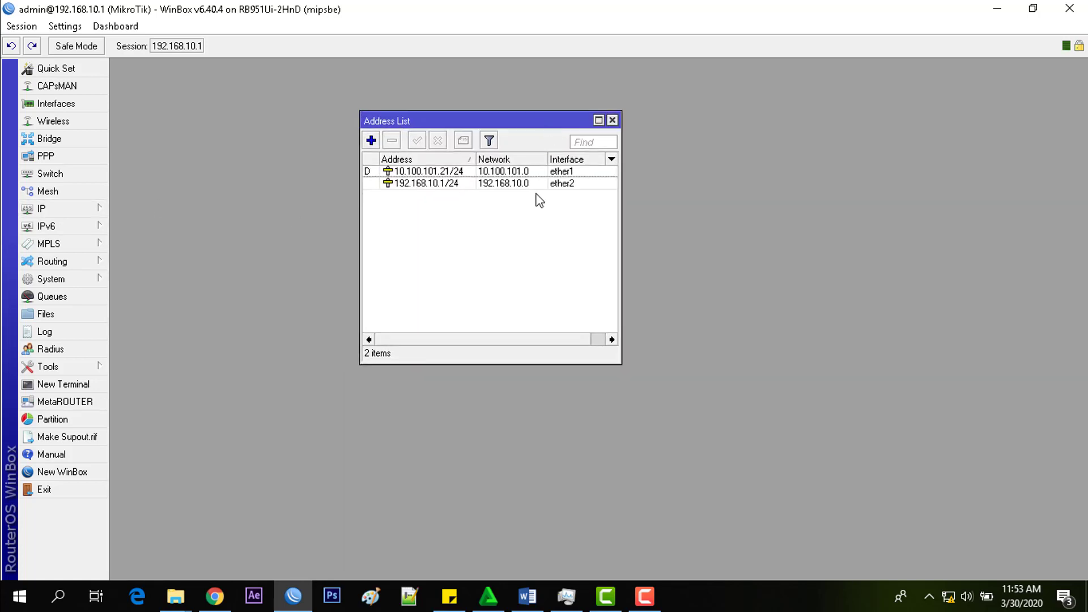
{"action": "left_click", "coordinate": [460, 172]}
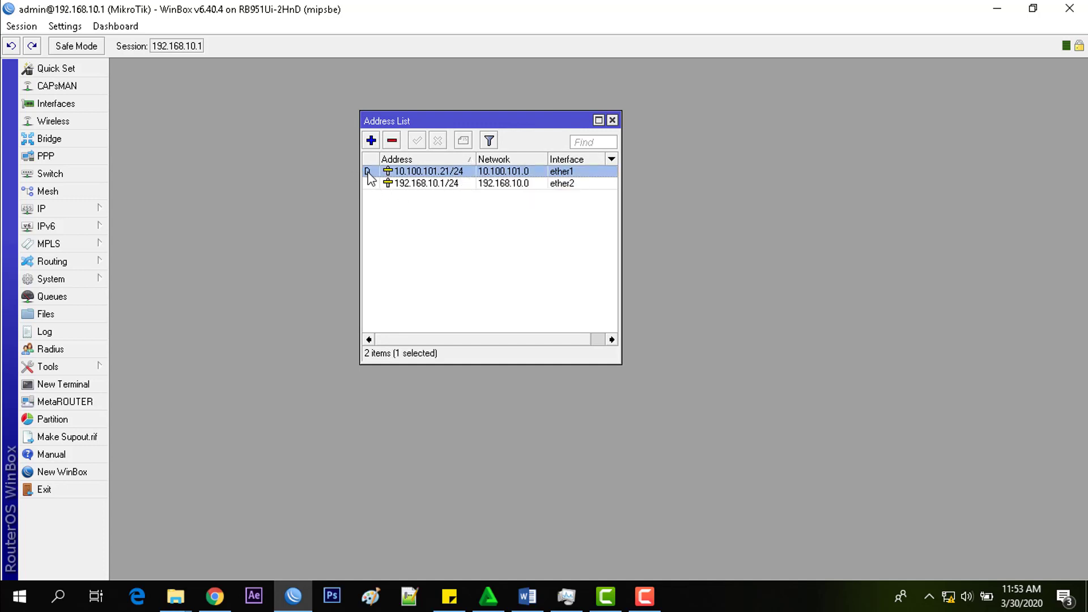
{"action": "mouse_move", "coordinate": [368, 174]}
{"action": "left_click", "coordinate": [441, 219]}
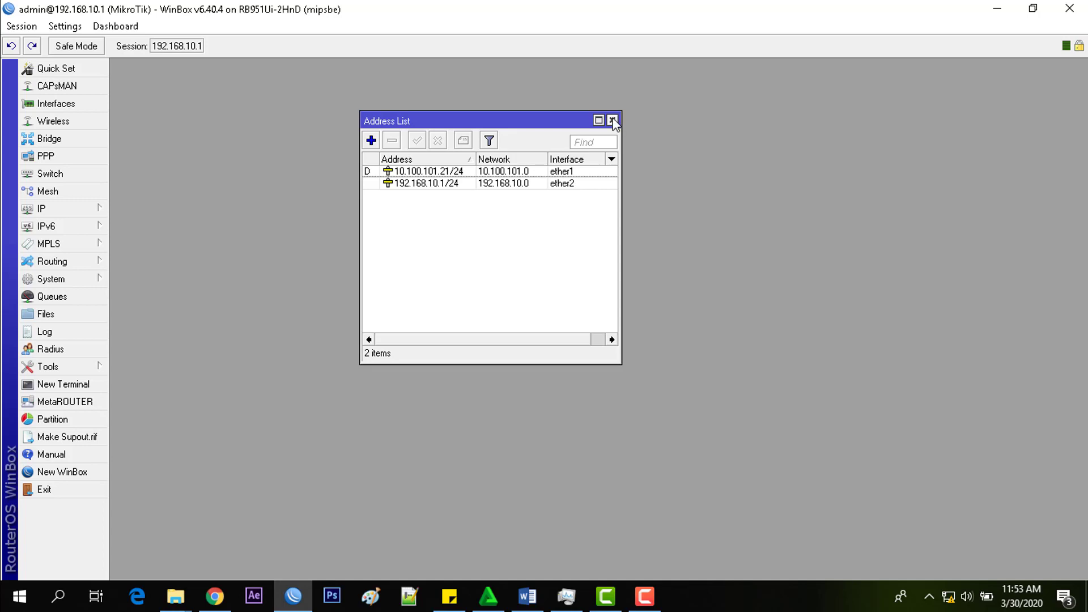
{"action": "left_click", "coordinate": [612, 119]}
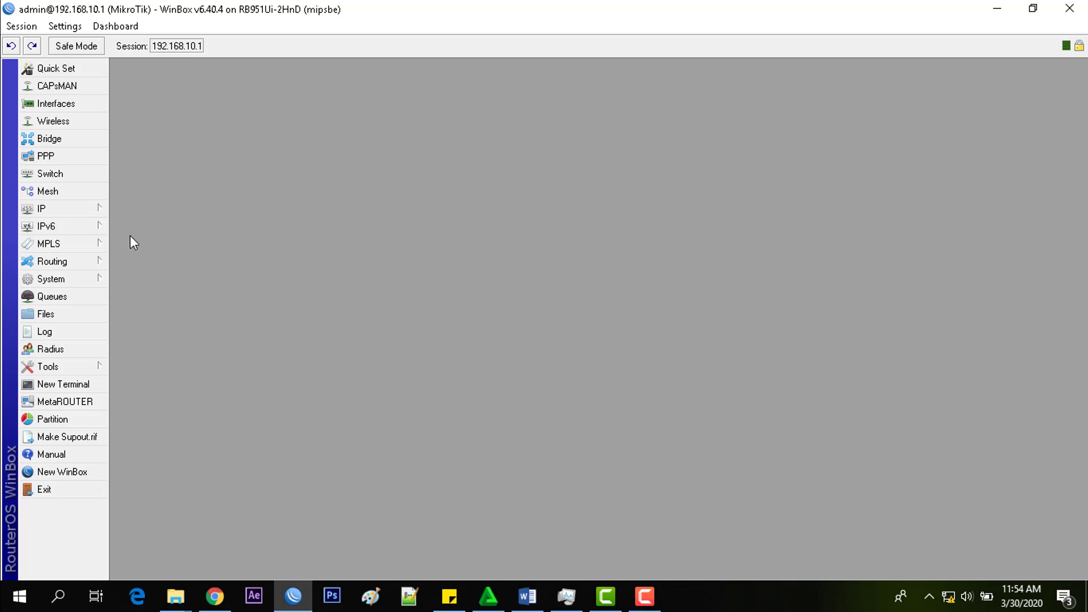
- Open IP > Hotspot and launch the Hotspot Setup wizard, leaving ether1 as the interface
{"action": "left_click", "coordinate": [88, 212]}
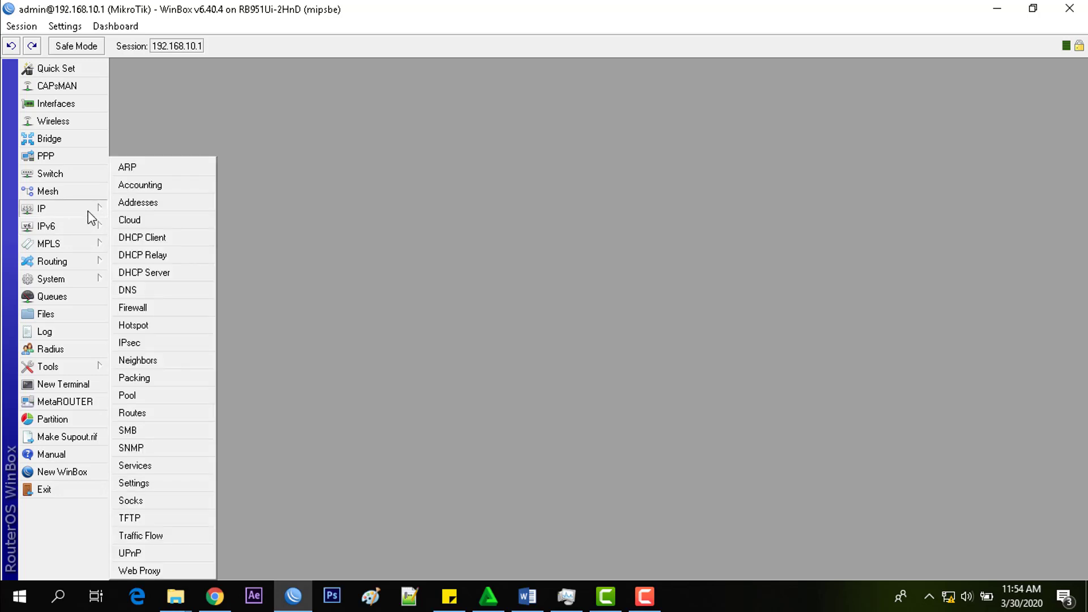
{"action": "left_click", "coordinate": [153, 327]}
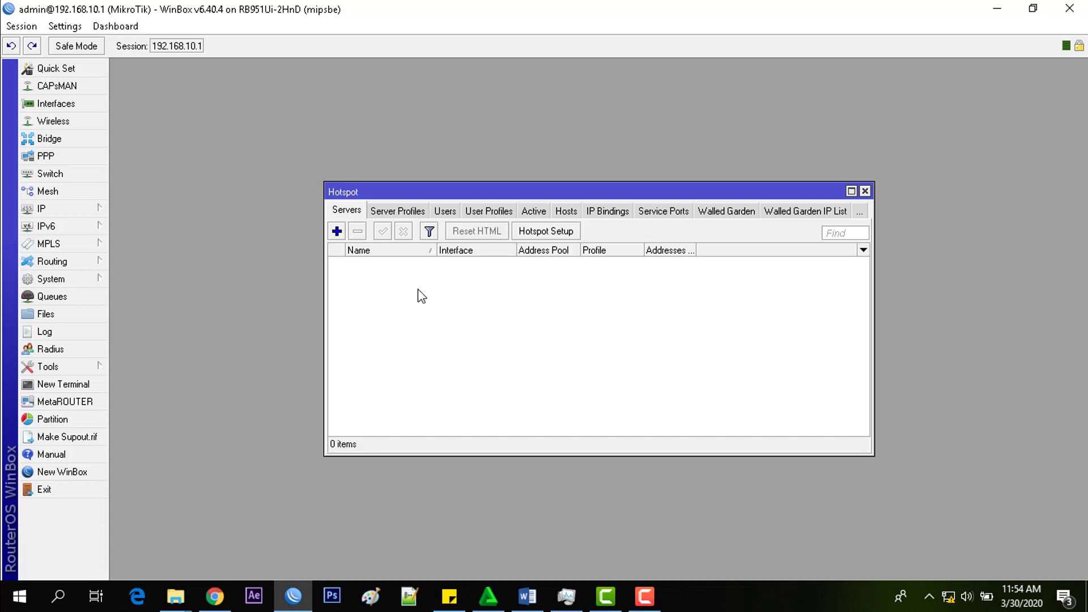
{"action": "left_click_drag", "start_coordinate": [593, 193], "coordinate": [592, 129]}
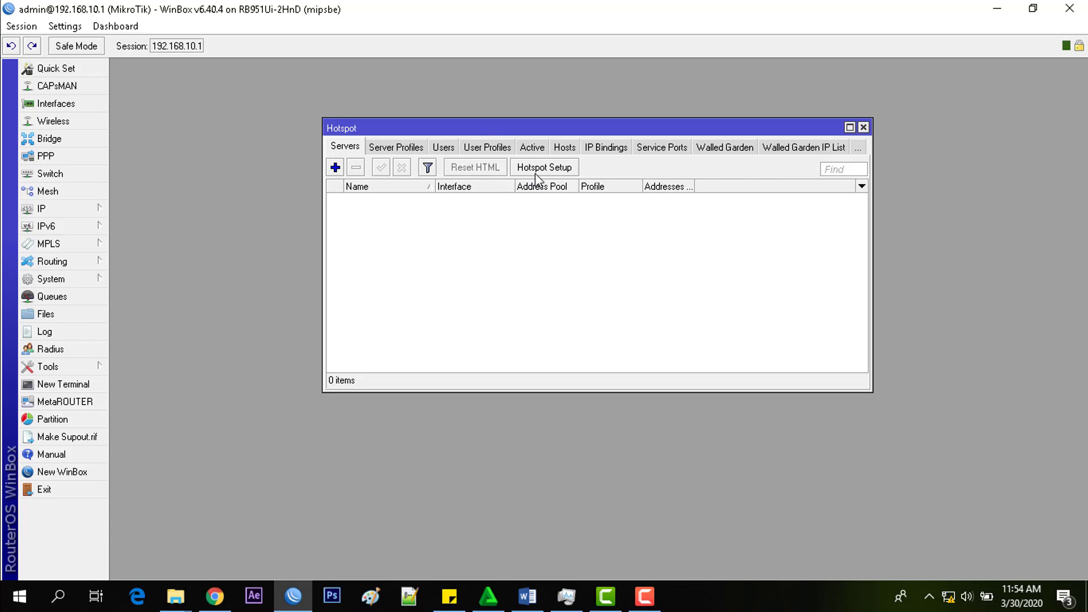
{"action": "left_click", "coordinate": [570, 168]}
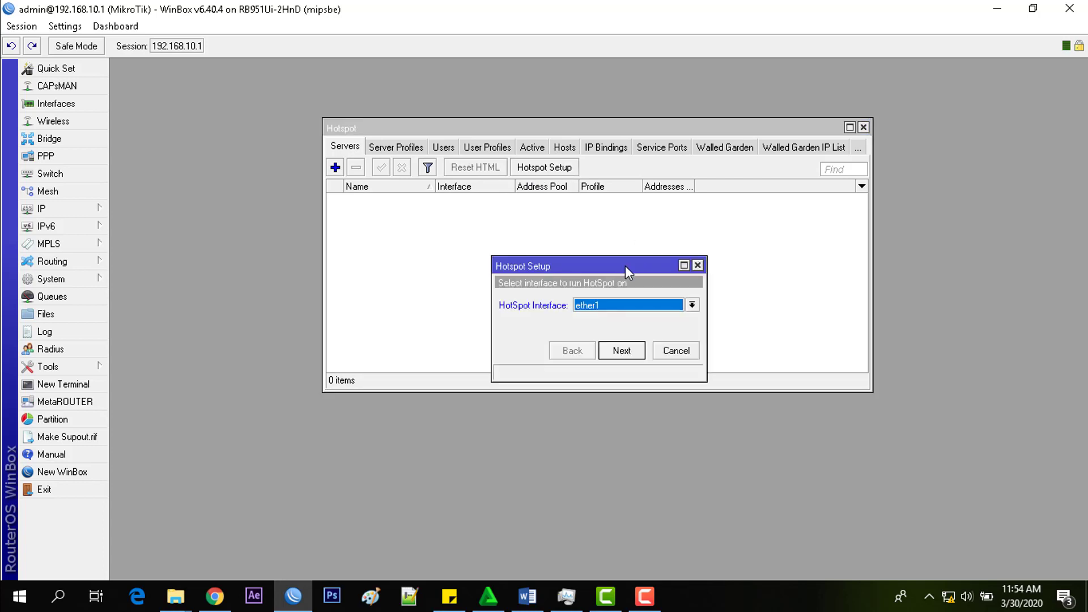
{"action": "left_click_drag", "start_coordinate": [625, 266], "coordinate": [626, 212]}
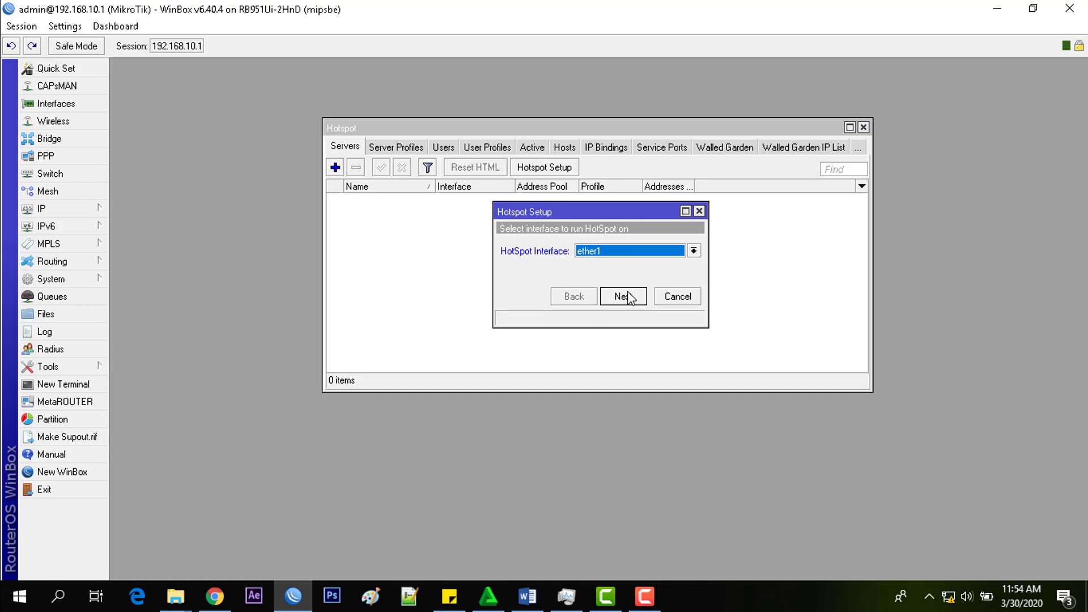
- Scroll through the Topologi document in Word to review the router cabled to the laptop
{"action": "left_click", "coordinate": [526, 595]}
{"action": "scroll", "coordinate": [543, 357], "scroll_direction": "down", "scroll_amount": 5}
{"action": "scroll", "coordinate": [543, 358], "scroll_direction": "down", "scroll_amount": 1}
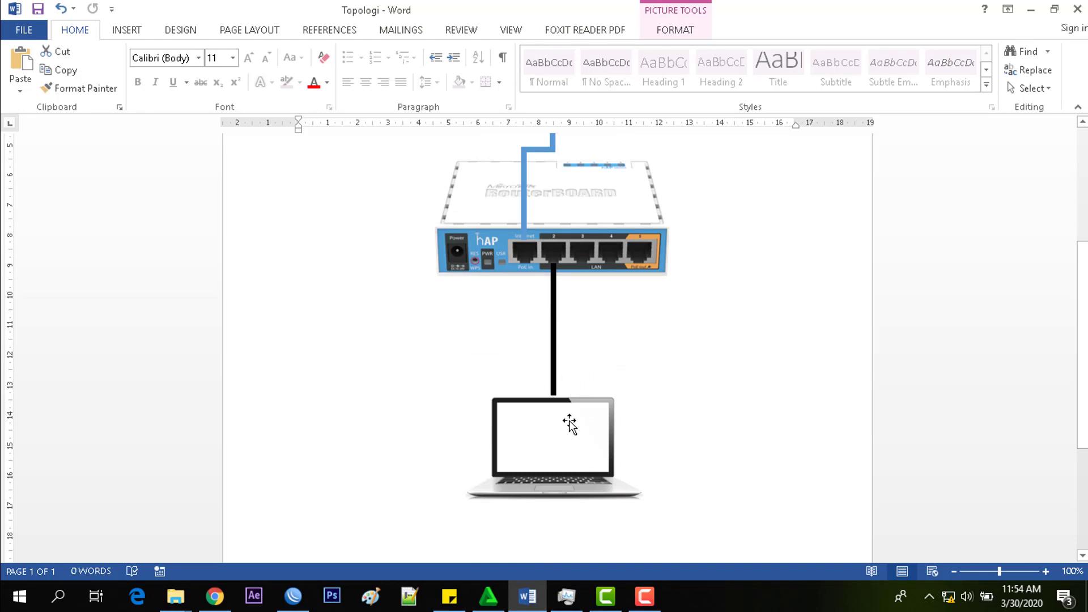
{"action": "scroll", "coordinate": [570, 425], "scroll_direction": "up", "scroll_amount": 2}
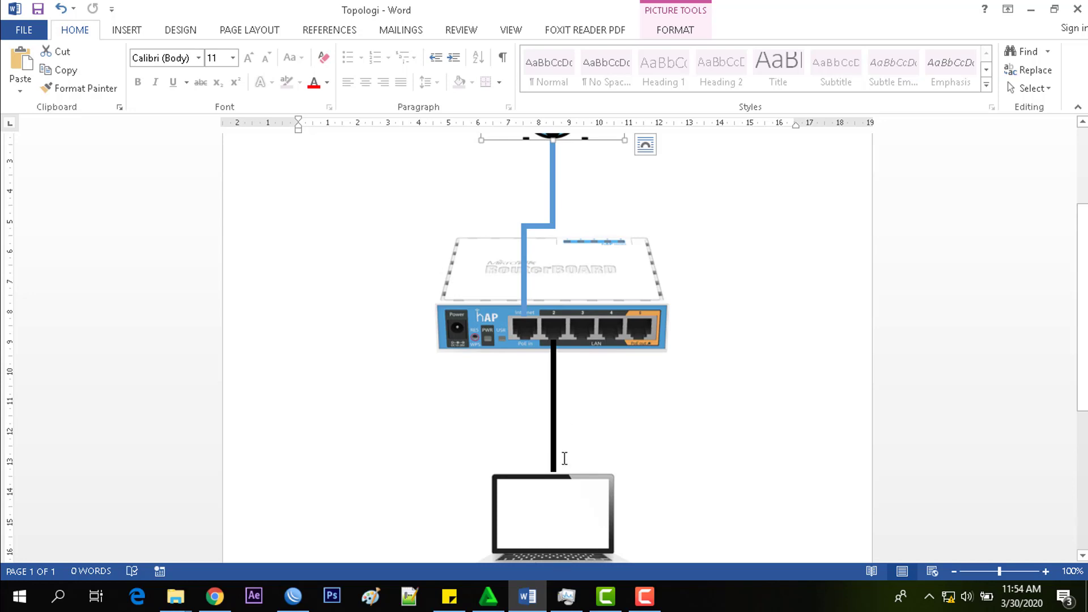
{"action": "scroll", "coordinate": [564, 458], "scroll_direction": "down", "scroll_amount": 1}
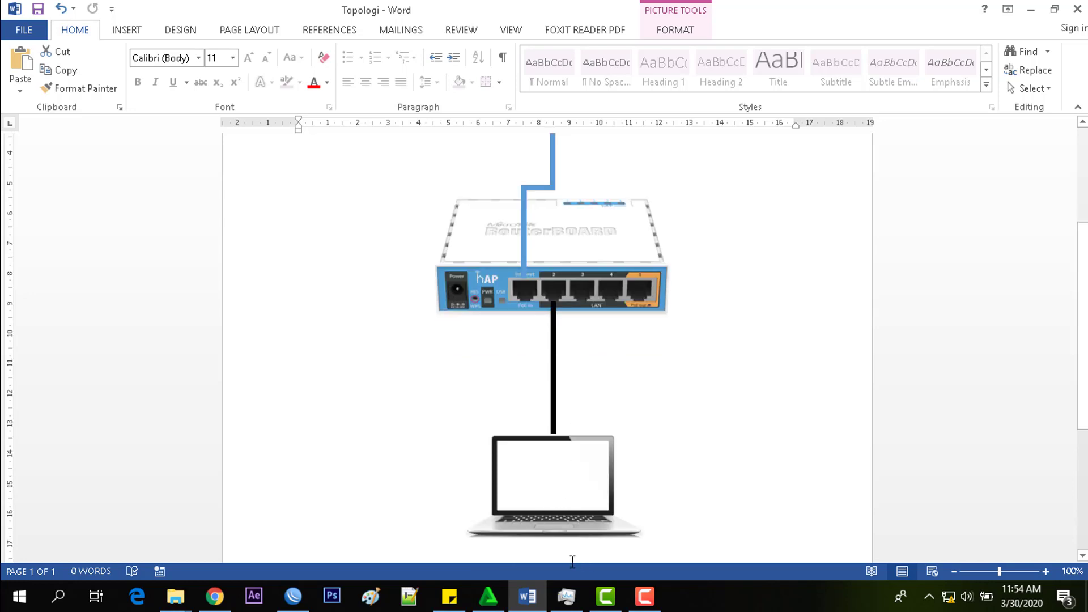
{"action": "left_click", "coordinate": [293, 597]}
- Pick ether2 as the HotSpot Interface and advance to the 192.168.10.1/24 address step
{"action": "left_click", "coordinate": [604, 253]}
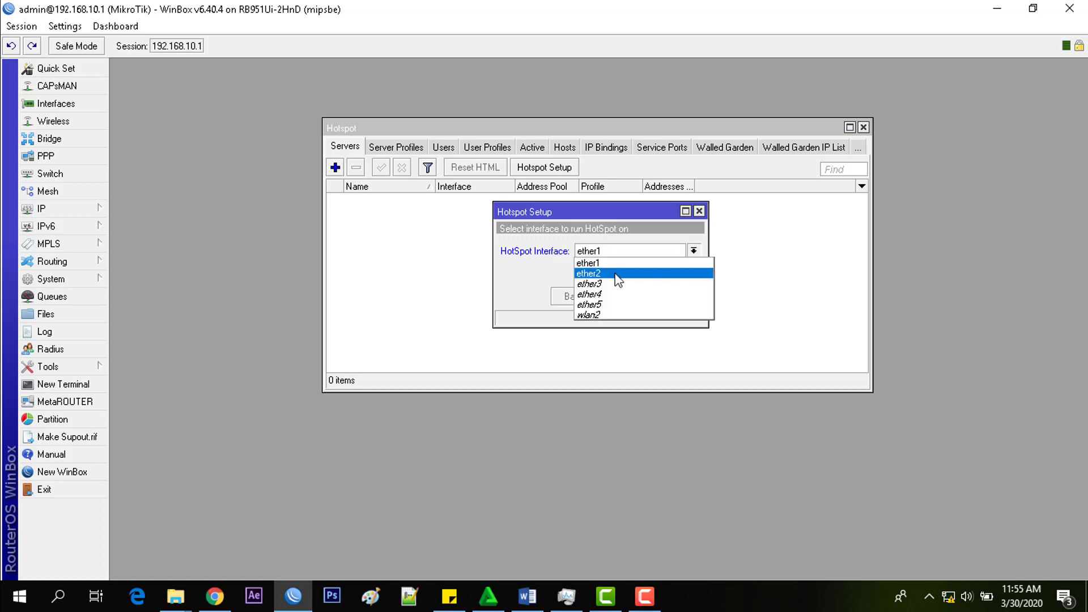
{"action": "left_click", "coordinate": [616, 278]}
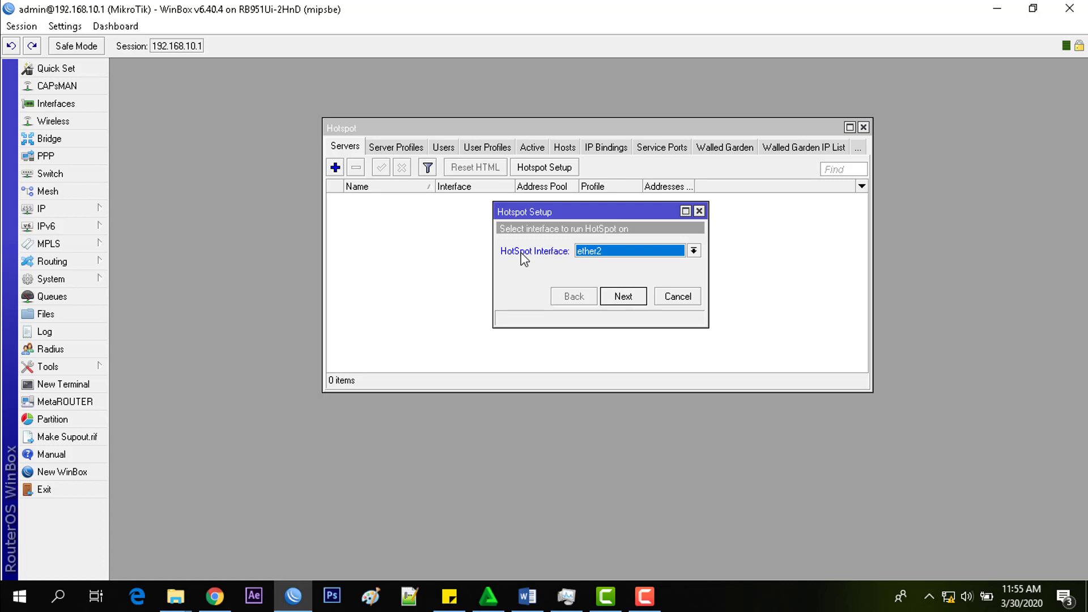
{"action": "left_click", "coordinate": [605, 253]}
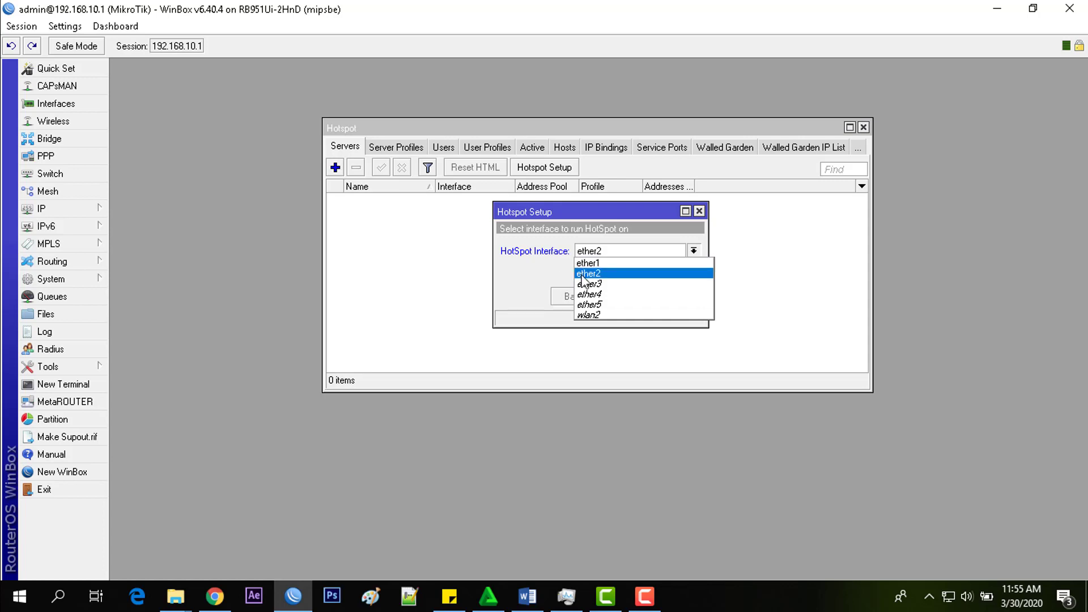
{"action": "left_click", "coordinate": [582, 275]}
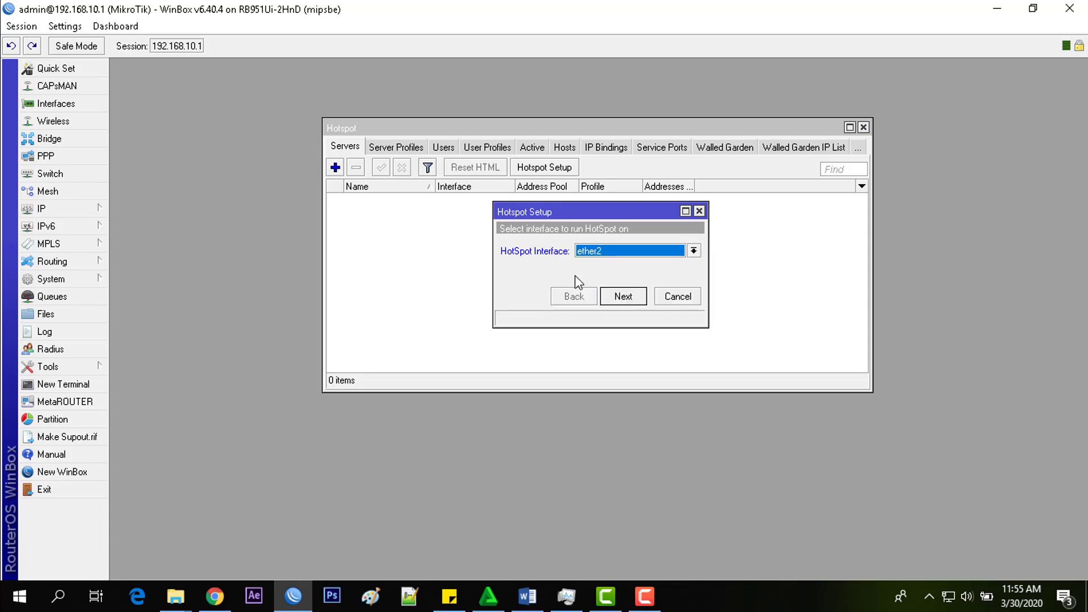
{"action": "left_click", "coordinate": [630, 298]}
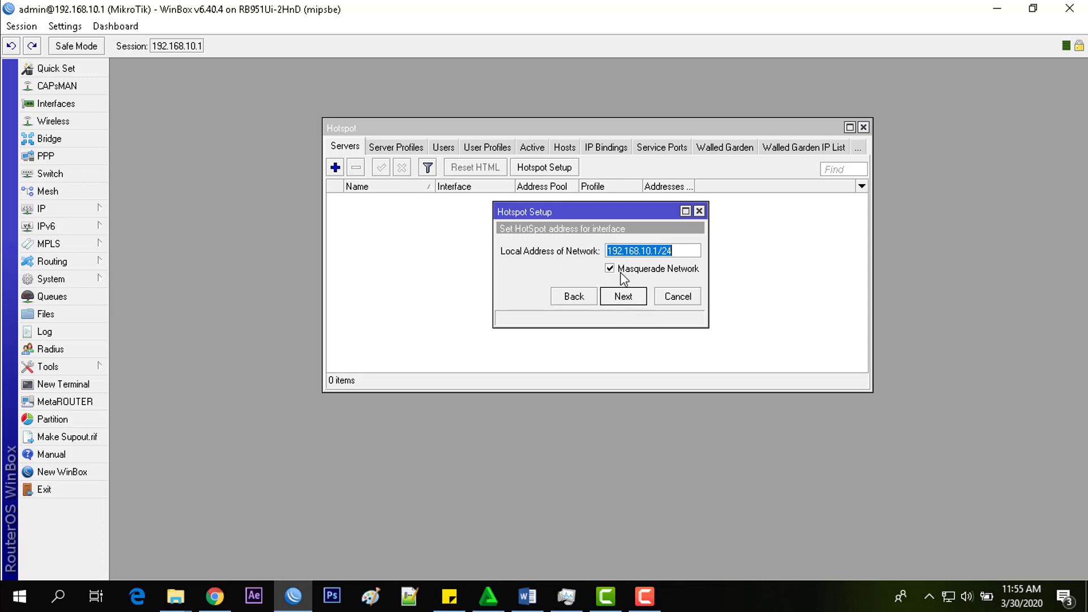
- Edit the address pool so it ends at 192.168.10.102 and advance to the certificate step
{"action": "left_click", "coordinate": [616, 299]}
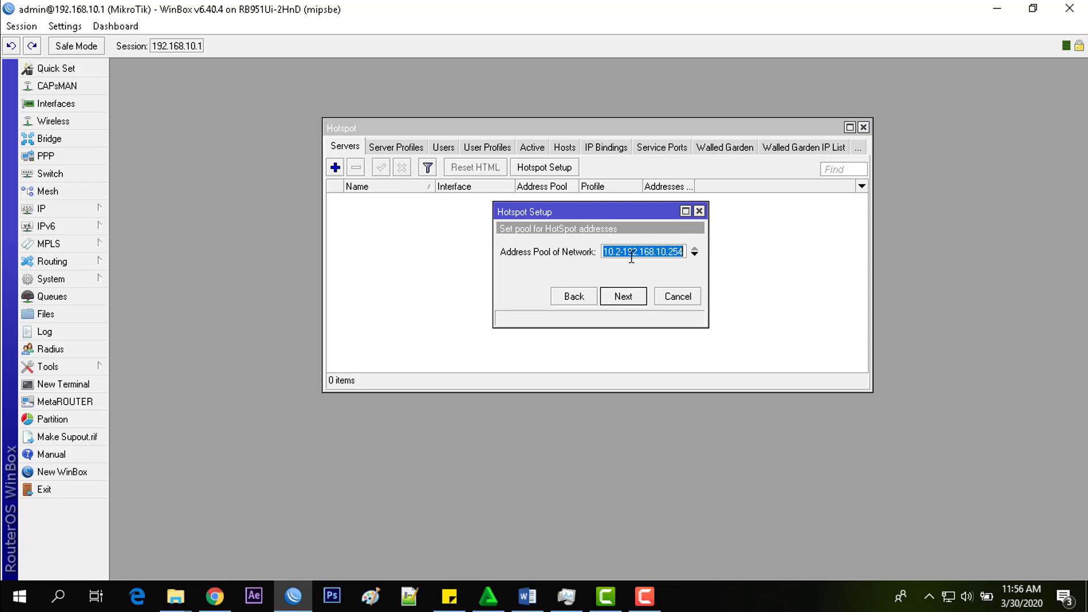
{"action": "key", "text": "Right"}
{"action": "key", "text": "Left"}
{"action": "key", "text": "Left"}
{"action": "key", "text": "Left"}
{"action": "key", "text": "Left"}
{"action": "key", "text": "Left"}
{"action": "key", "text": "Left"}
{"action": "key", "text": "Left"}
{"action": "key", "text": "Left"}
{"action": "key", "text": "Left"}
{"action": "key", "text": "Left"}
{"action": "key", "text": "Left"}
{"action": "key", "text": "Left"}
{"action": "key", "text": "Left"}
{"action": "key", "text": "Left"}
{"action": "key", "text": "Left"}
{"action": "key", "text": "Left"}
{"action": "key", "text": "Left"}
{"action": "key", "text": "Left"}
{"action": "key", "text": "Left"}
{"action": "key", "text": "Left"}
{"action": "key", "text": "Right"}
{"action": "key", "text": "Right"}
{"action": "key", "text": "Right"}
{"action": "key", "text": "Right"}
{"action": "key", "text": "Right"}
{"action": "key", "text": "Right"}
{"action": "key", "text": "Right"}
{"action": "key", "text": "Right"}
{"action": "key", "text": "Right"}
{"action": "key", "text": "Right"}
{"action": "key", "text": "Right"}
{"action": "key", "text": "Right"}
{"action": "key", "text": "Right"}
{"action": "key", "text": "Right"}
{"action": "key", "text": "Right"}
{"action": "key", "text": "Right"}
{"action": "key", "text": "Right"}
{"action": "key", "text": "Right"}
{"action": "key", "text": "Right"}
{"action": "key", "text": "Right"}
{"action": "key", "text": "Right"}
{"action": "left_click", "coordinate": [622, 299]}
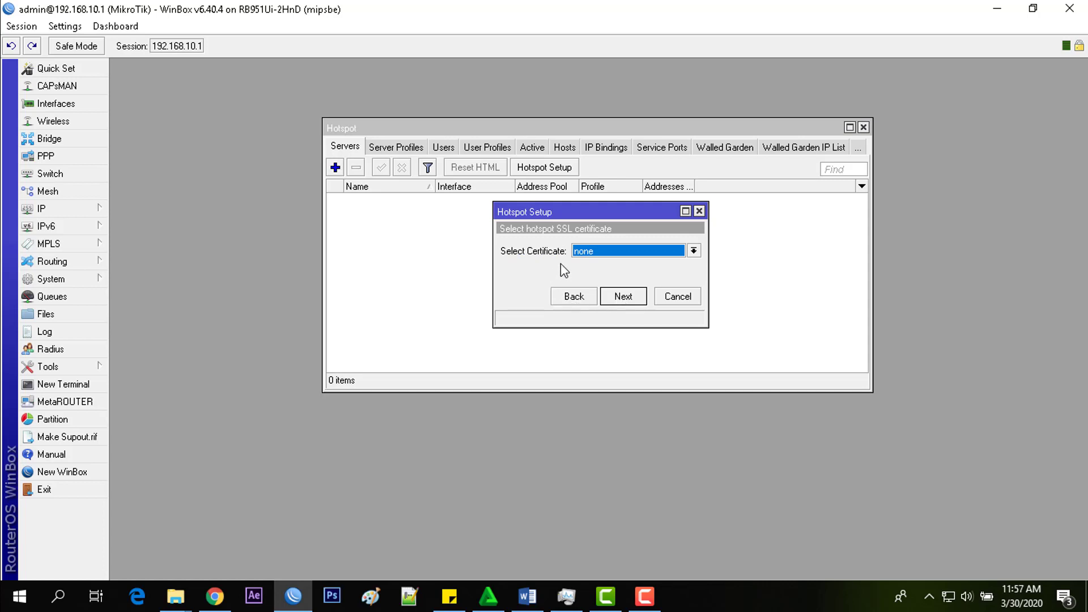
- Skip certificate and SMTP, set DNS server 8.8.8.8 and DNS name pikti.com
{"action": "left_click", "coordinate": [630, 298]}
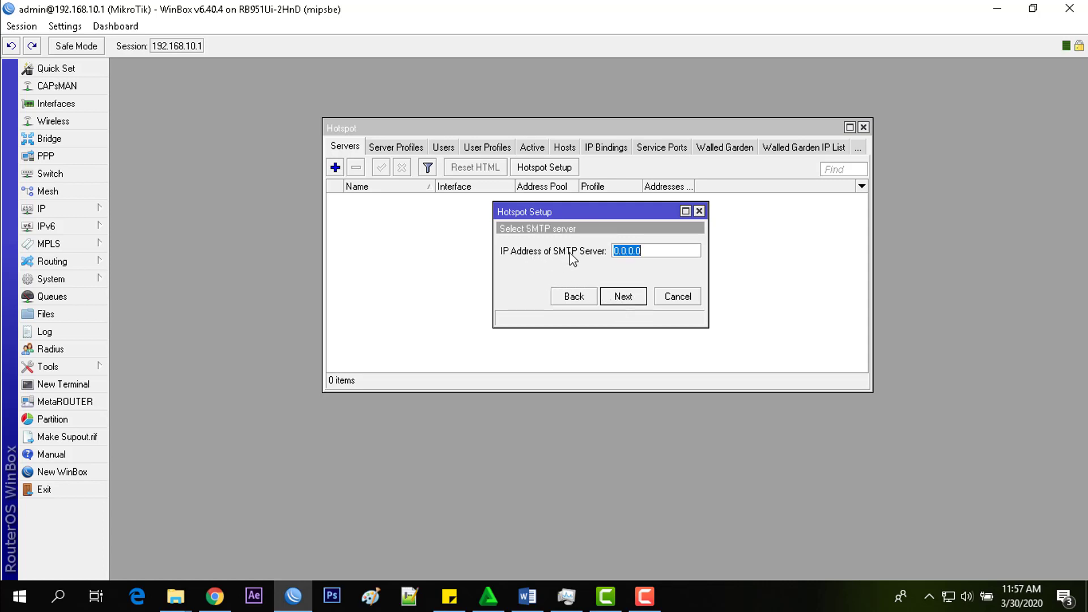
{"action": "left_click", "coordinate": [630, 299]}
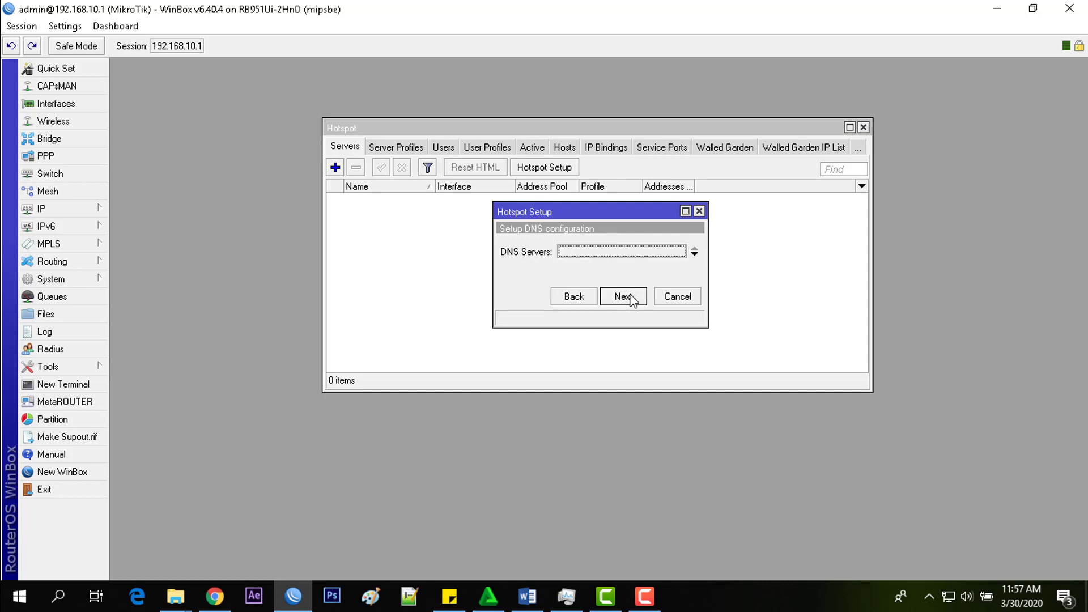
{"action": "left_click", "coordinate": [648, 251]}
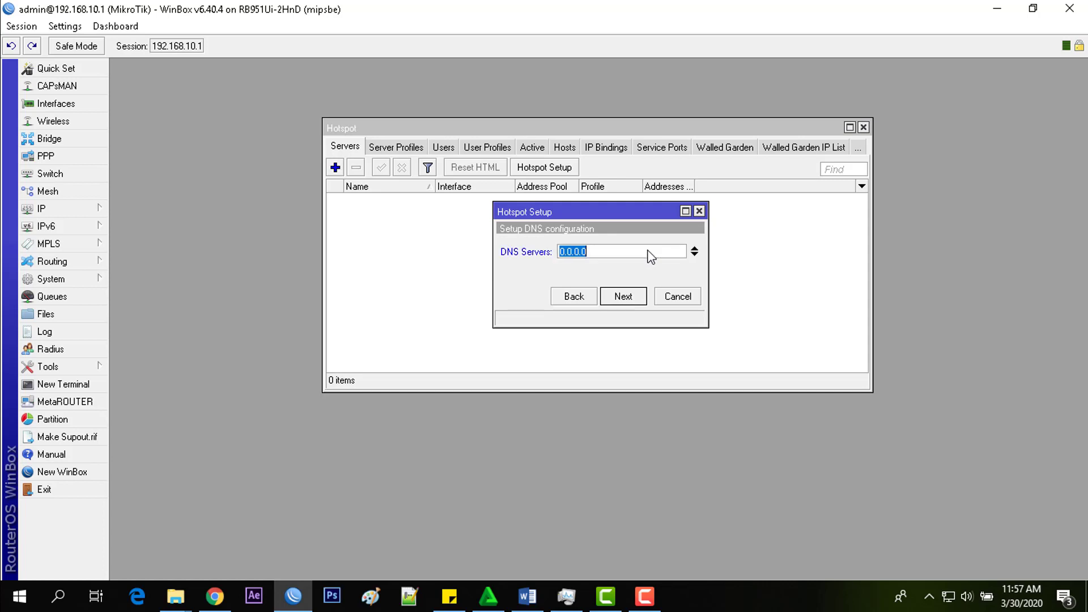
{"action": "type", "text": "8.8.8.8"}
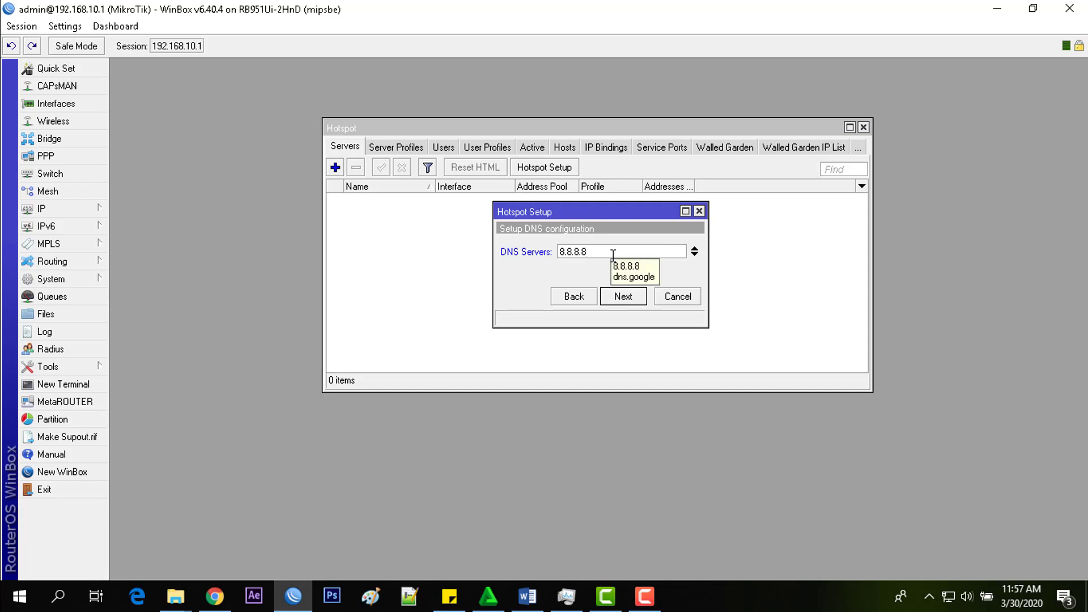
{"action": "left_click", "coordinate": [621, 297]}
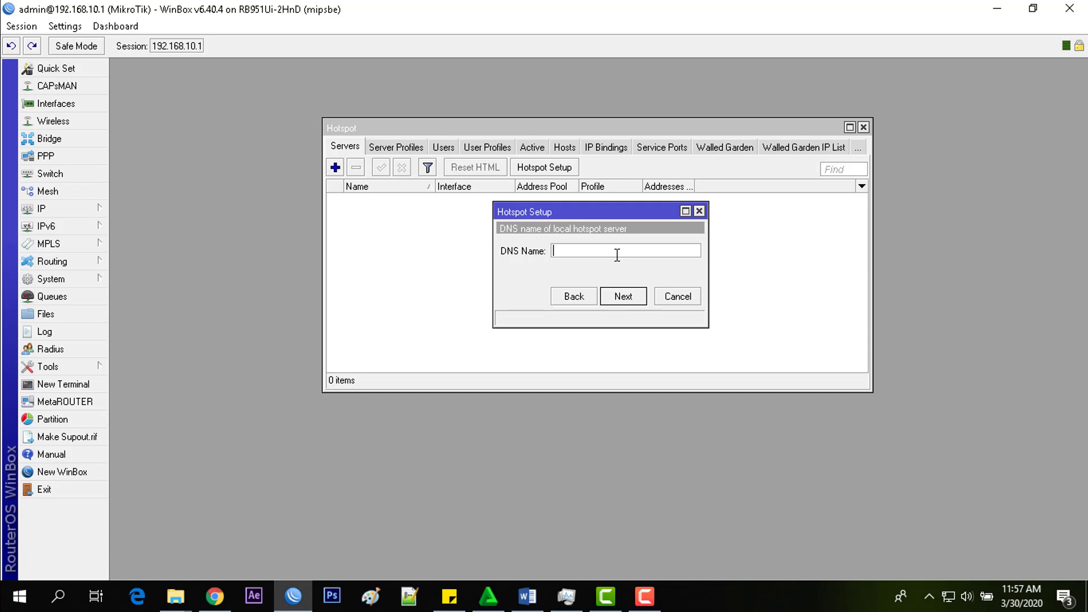
{"action": "type", "text": "pikti.com"}
- Give the local hotspot user a password and finish the wizard, dismissing the success message
{"action": "left_click", "coordinate": [622, 298]}
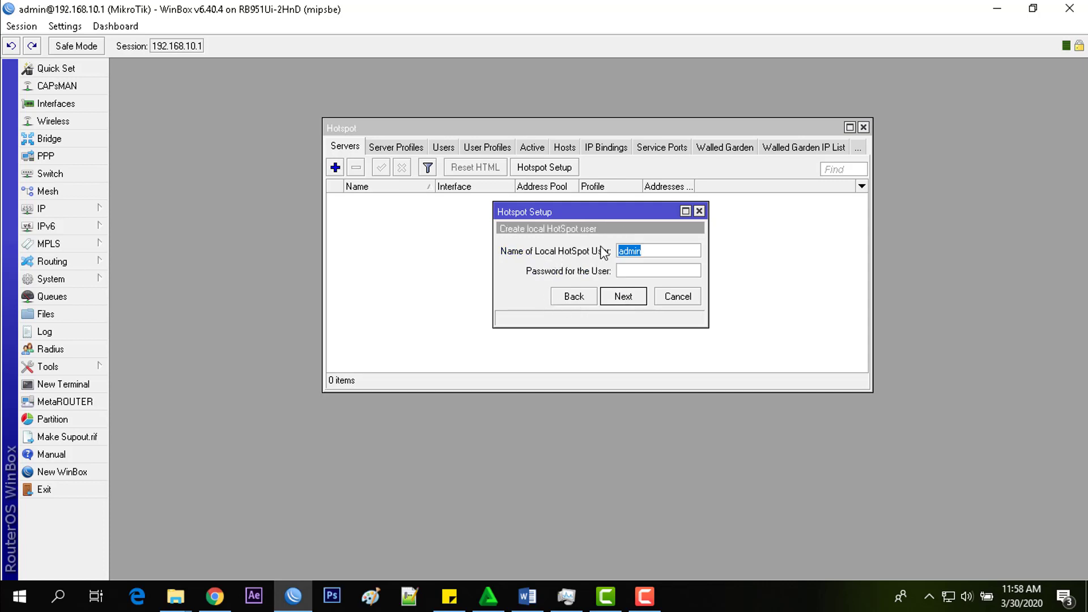
{"action": "left_click", "coordinate": [676, 253]}
{"action": "left_click", "coordinate": [639, 271]}
{"action": "type", "text": "admin"}
{"action": "left_click", "coordinate": [653, 252]}
{"action": "left_click", "coordinate": [653, 267]}
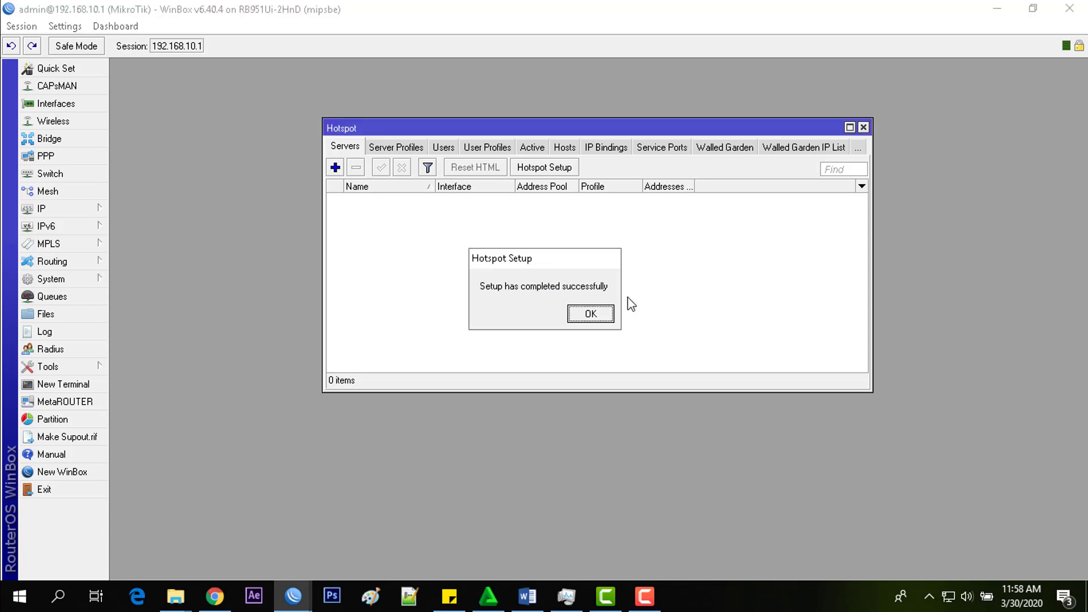
{"action": "key", "text": "Return"}
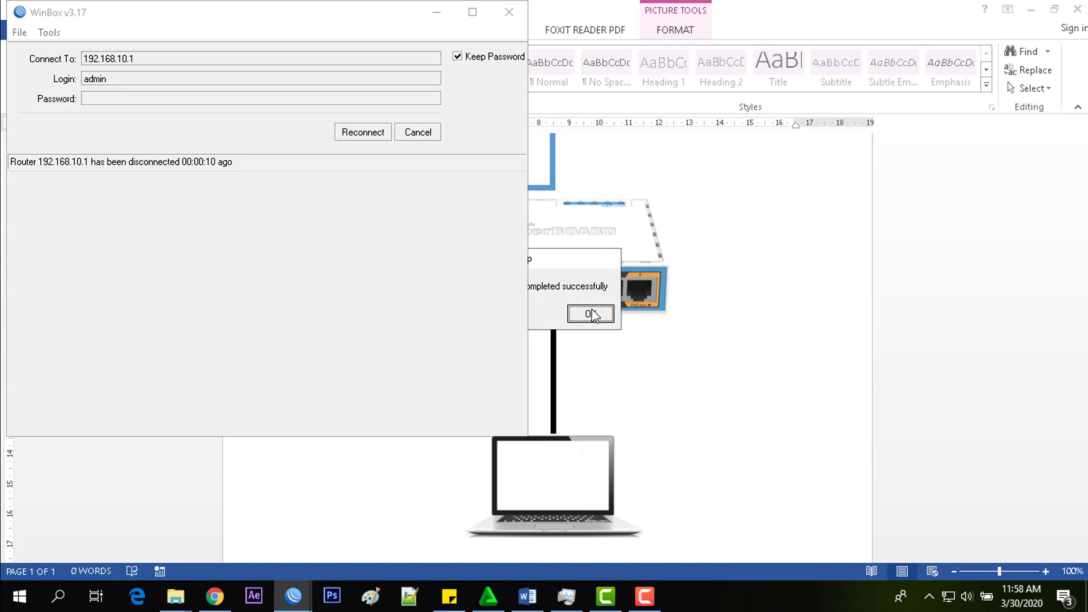
{"action": "left_click", "coordinate": [591, 315]}
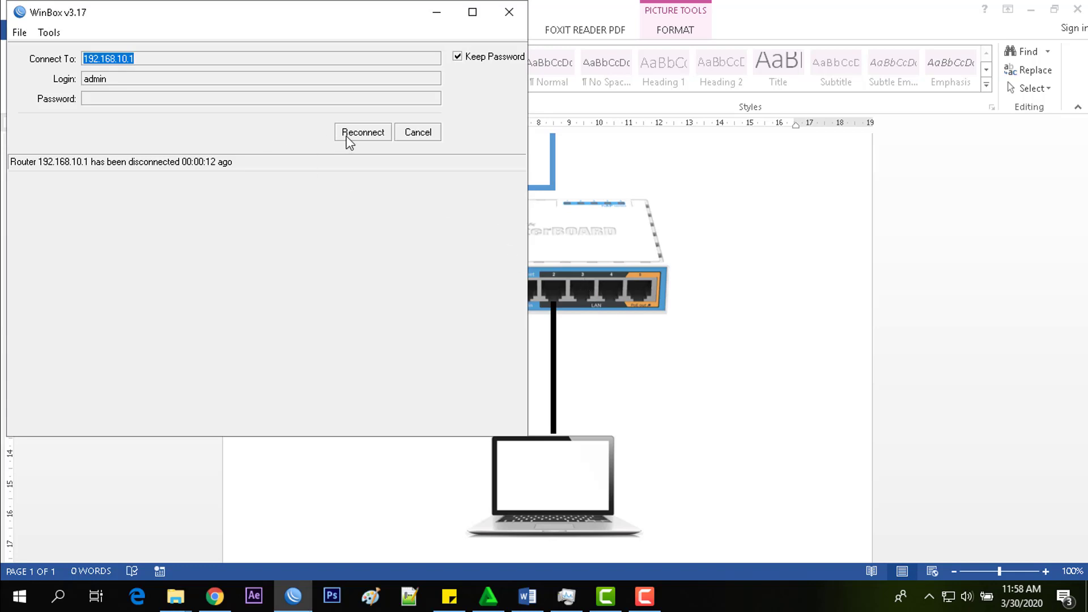
- Cancel the reconnect, refresh Neighbors and reconnect to the router by its MAC address
{"action": "left_click", "coordinate": [434, 136]}
{"action": "left_click", "coordinate": [57, 211]}
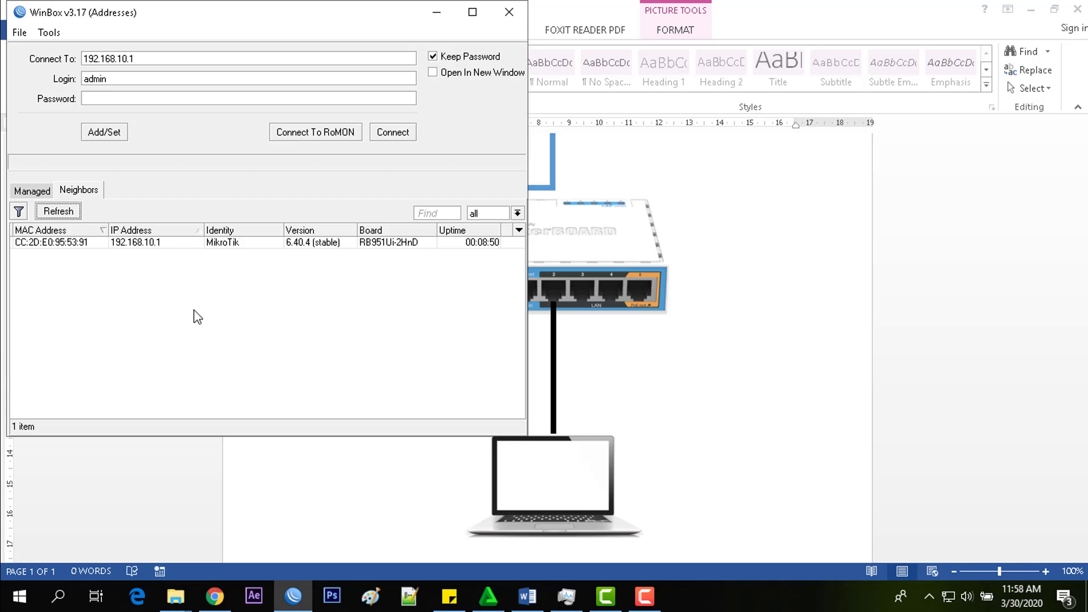
{"action": "left_click", "coordinate": [77, 242]}
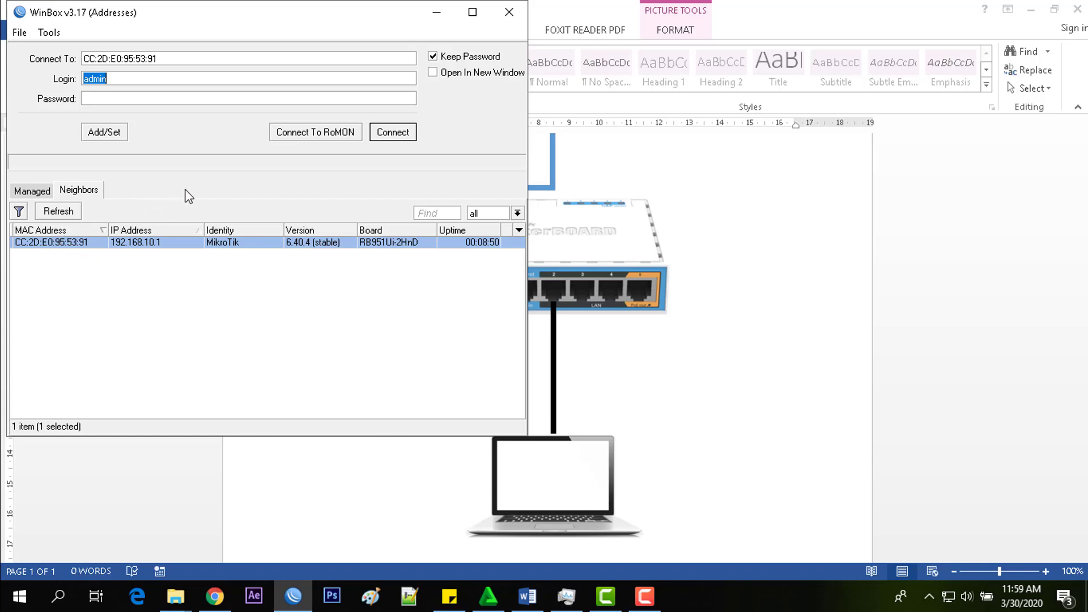
{"action": "left_click", "coordinate": [391, 135]}
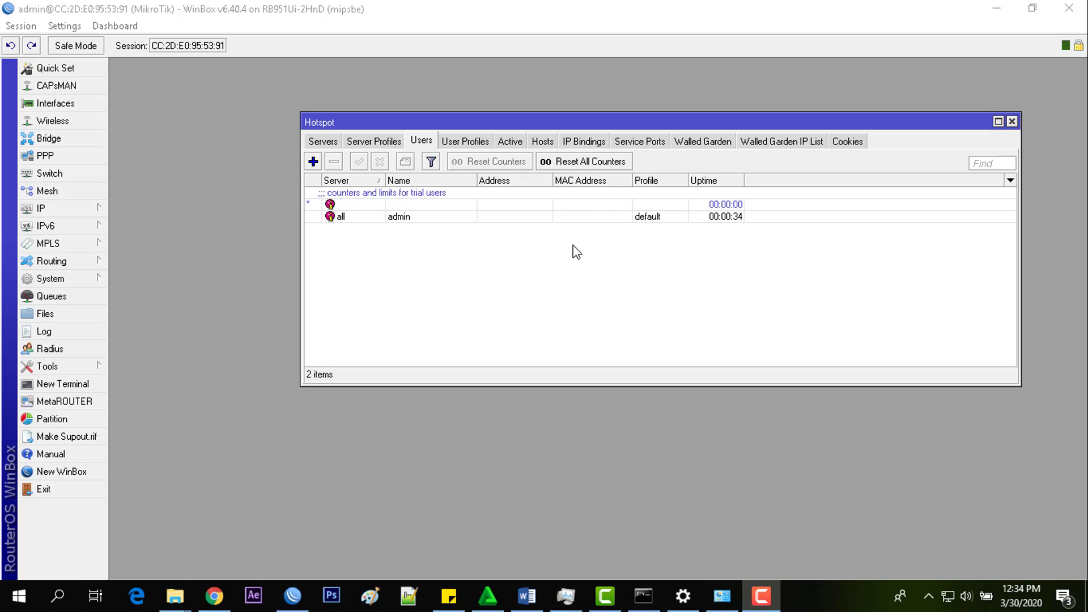
- In User Profiles, create profile 'dosen' with Shared Users 30 and apply it
{"action": "left_click", "coordinate": [458, 151]}
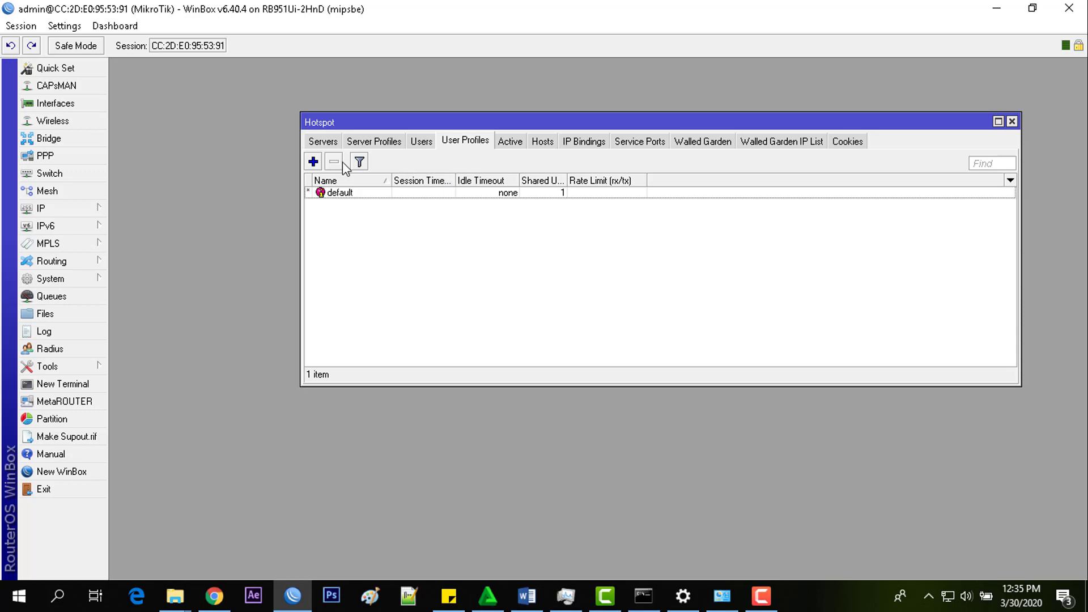
{"action": "left_click", "coordinate": [313, 162]}
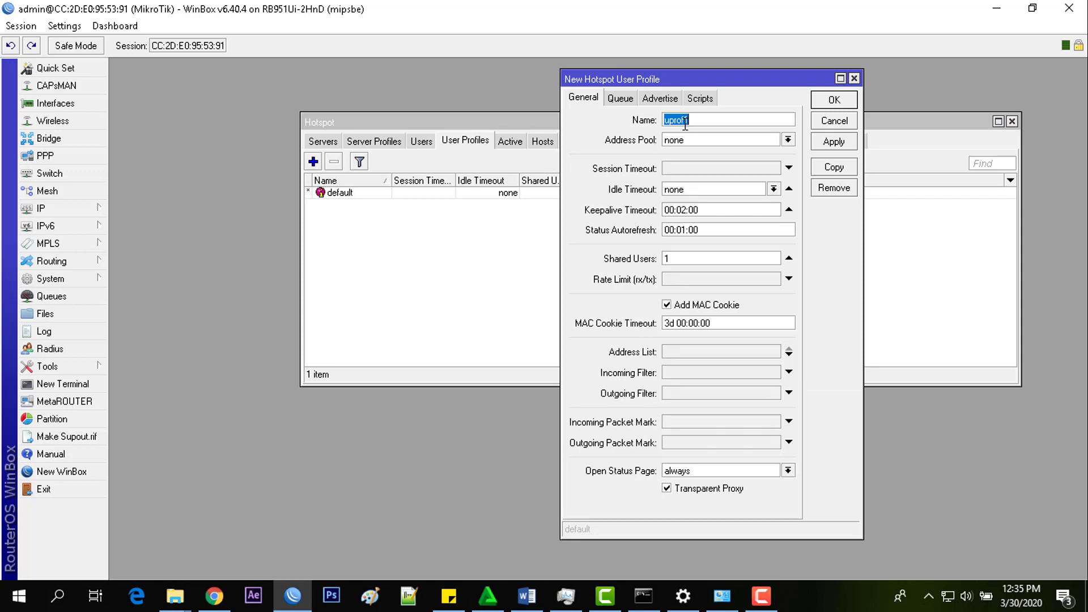
{"action": "type", "text": "dosen"}
{"action": "double_click", "coordinate": [661, 259]}
{"action": "type", "text": "30"}
{"action": "left_click", "coordinate": [833, 141]}
{"action": "left_click", "coordinate": [833, 102]}
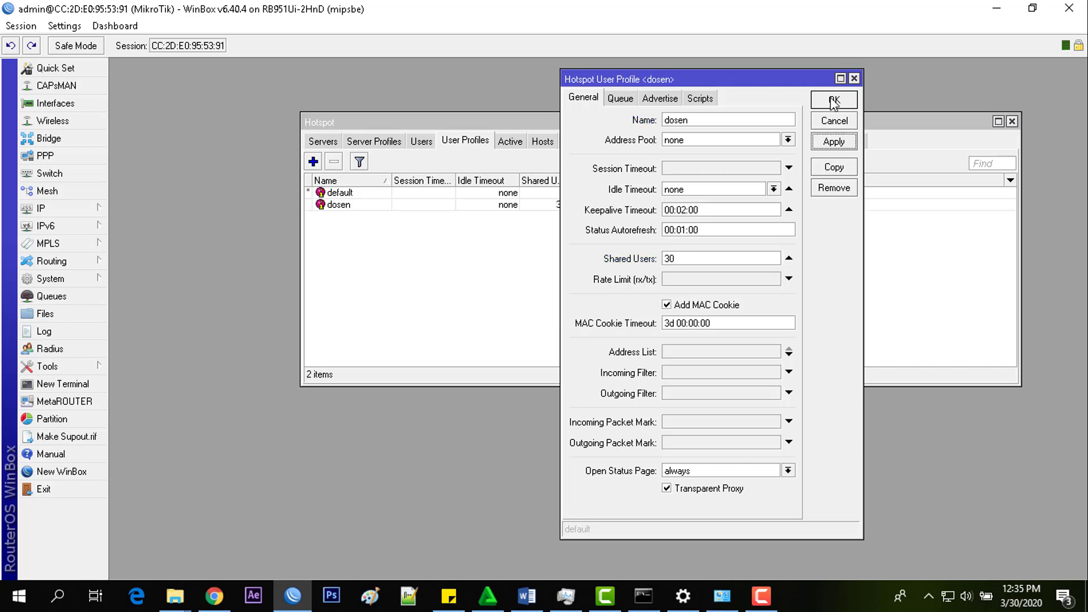
- Create profile 'mahasiswa' with 100 shared users and a 512k/512k rate limit
{"action": "left_click", "coordinate": [313, 161]}
{"action": "type", "text": "m"}
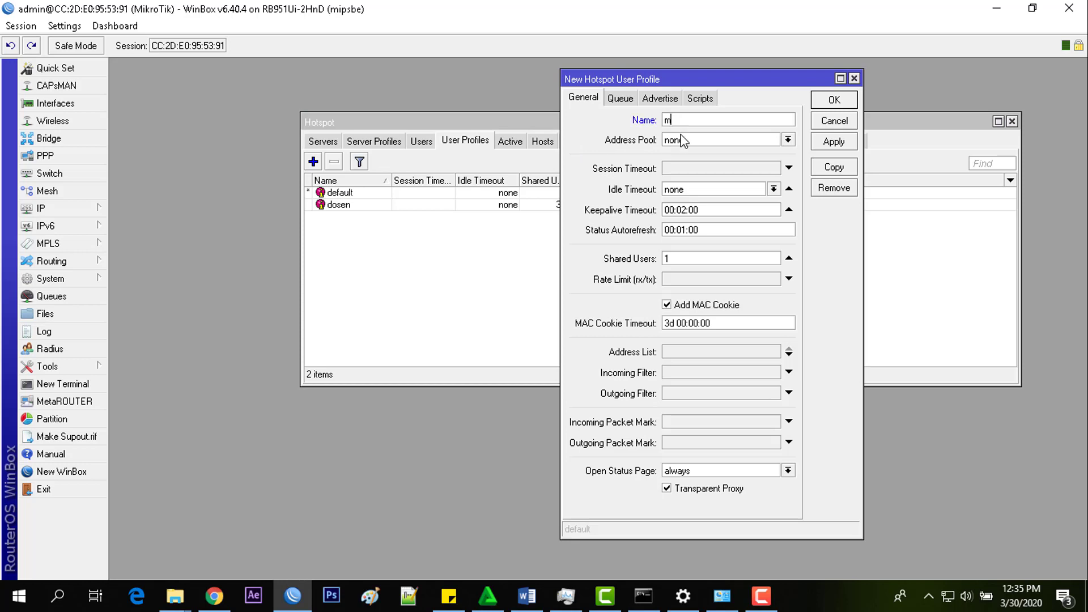
{"action": "type", "text": "ahasiswa"}
{"action": "double_click", "coordinate": [693, 255]}
{"action": "type", "text": "100"}
{"action": "left_click", "coordinate": [692, 283]}
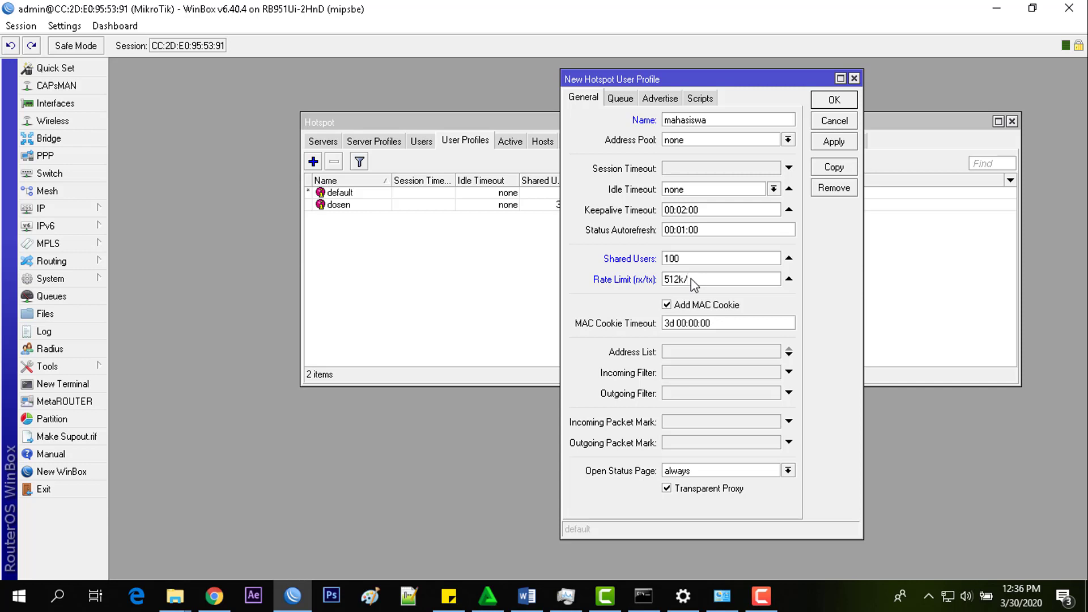
{"action": "type", "text": "512k"}
{"action": "left_click", "coordinate": [822, 148]}
{"action": "left_click", "coordinate": [832, 100]}
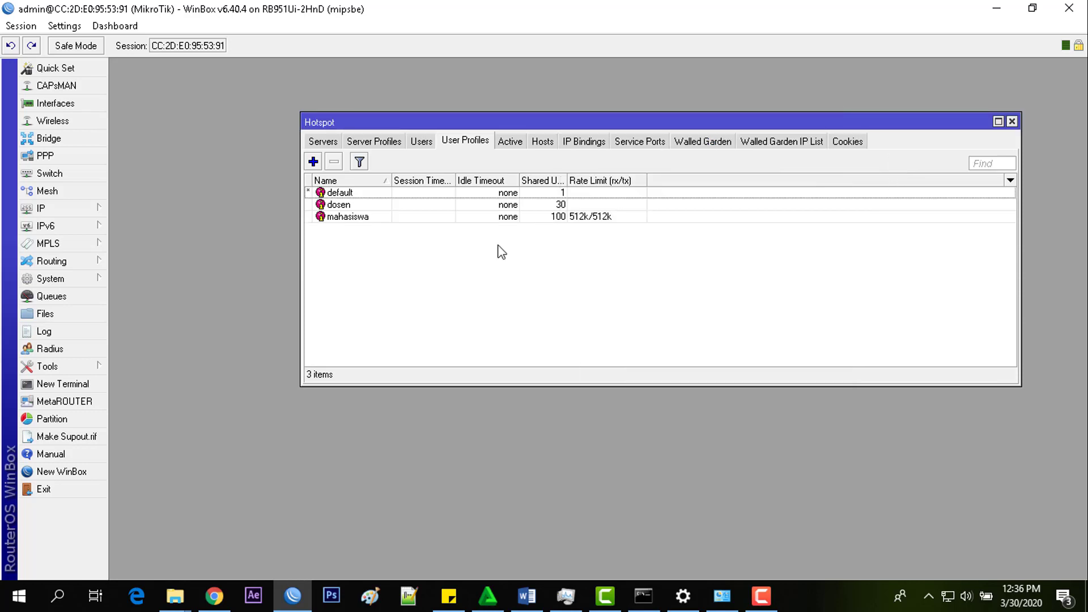
- In Hotspot Users, add a new user, entering the user's name and password
{"action": "left_click", "coordinate": [425, 143]}
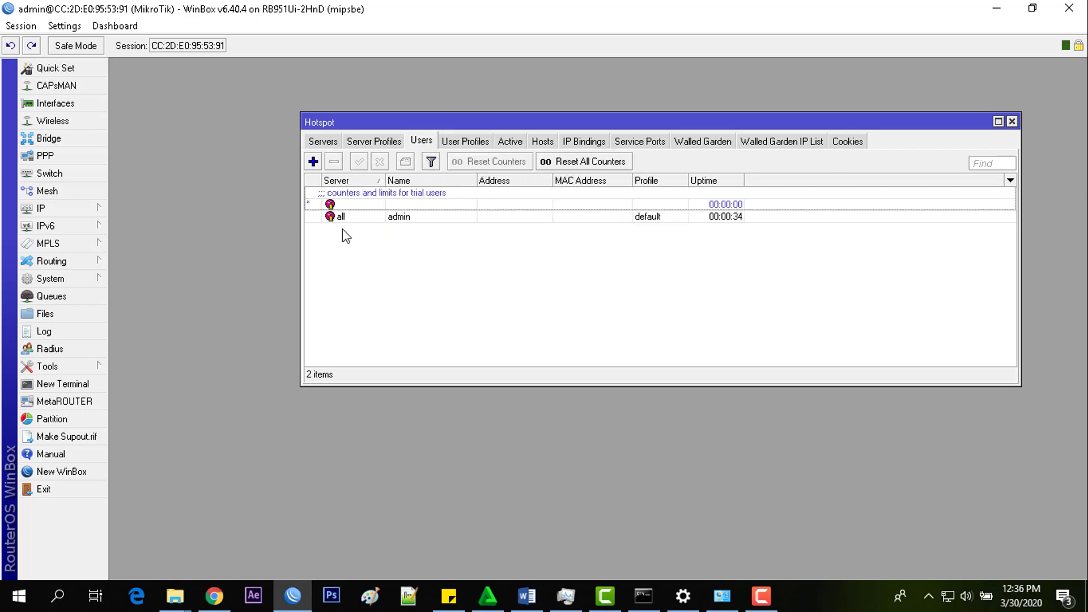
{"action": "left_click", "coordinate": [314, 162]}
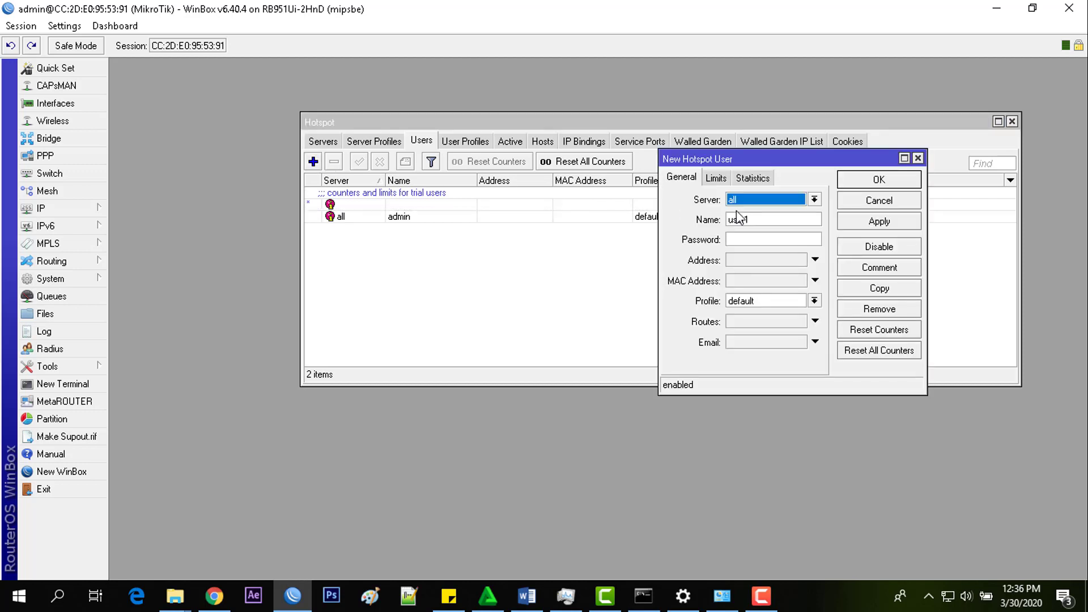
{"action": "left_click_drag", "start_coordinate": [765, 222], "coordinate": [593, 207]}
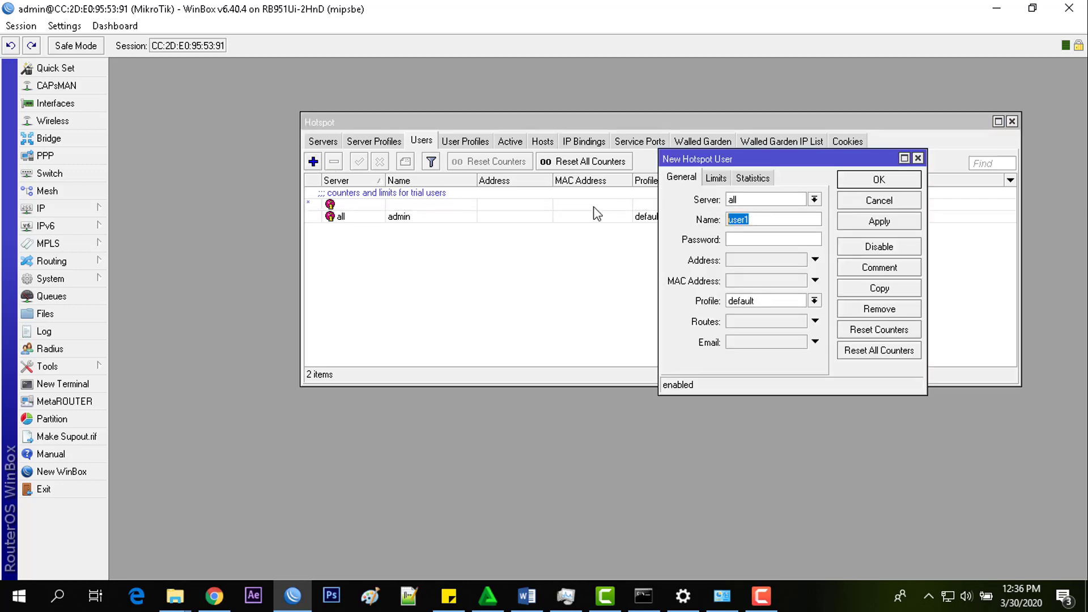
{"action": "left_click", "coordinate": [738, 239]}
{"action": "type", "text": "*****"}
- Assign the new user to the dosen profile and save it
{"action": "left_click", "coordinate": [766, 301]}
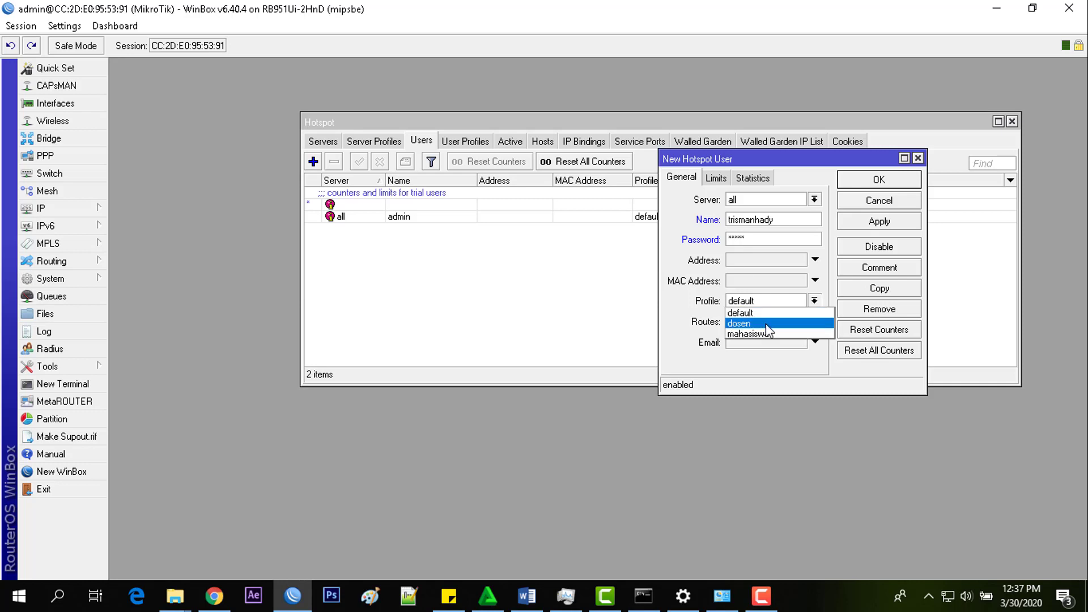
{"action": "left_click", "coordinate": [766, 325]}
{"action": "left_click", "coordinate": [787, 219]}
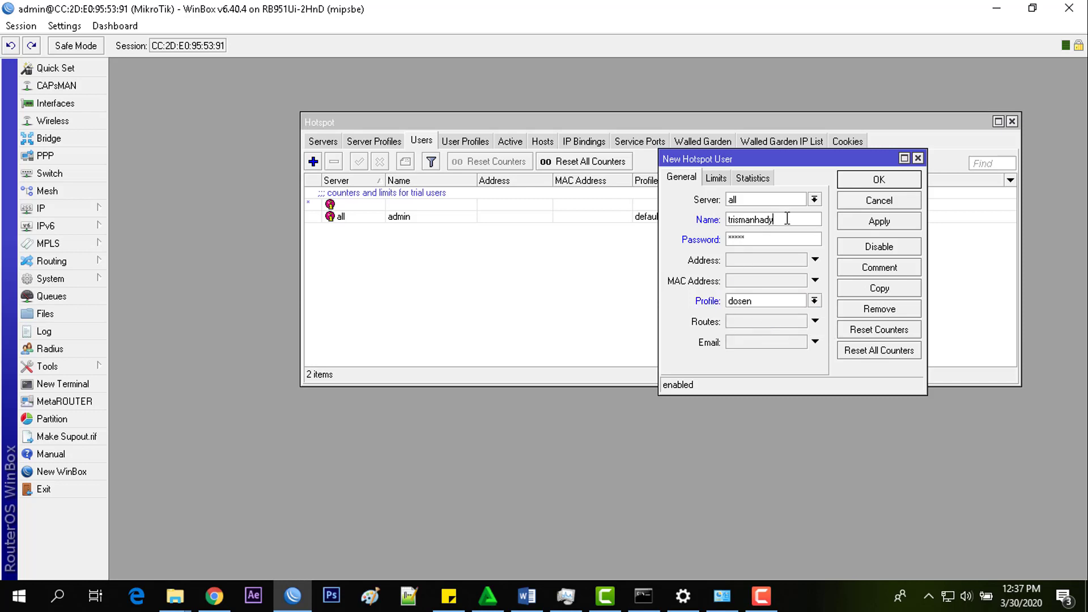
{"action": "left_click_drag", "start_coordinate": [787, 218], "coordinate": [733, 220]}
{"action": "left_click", "coordinate": [800, 221]}
{"action": "left_click", "coordinate": [889, 220]}
{"action": "left_click", "coordinate": [890, 179]}
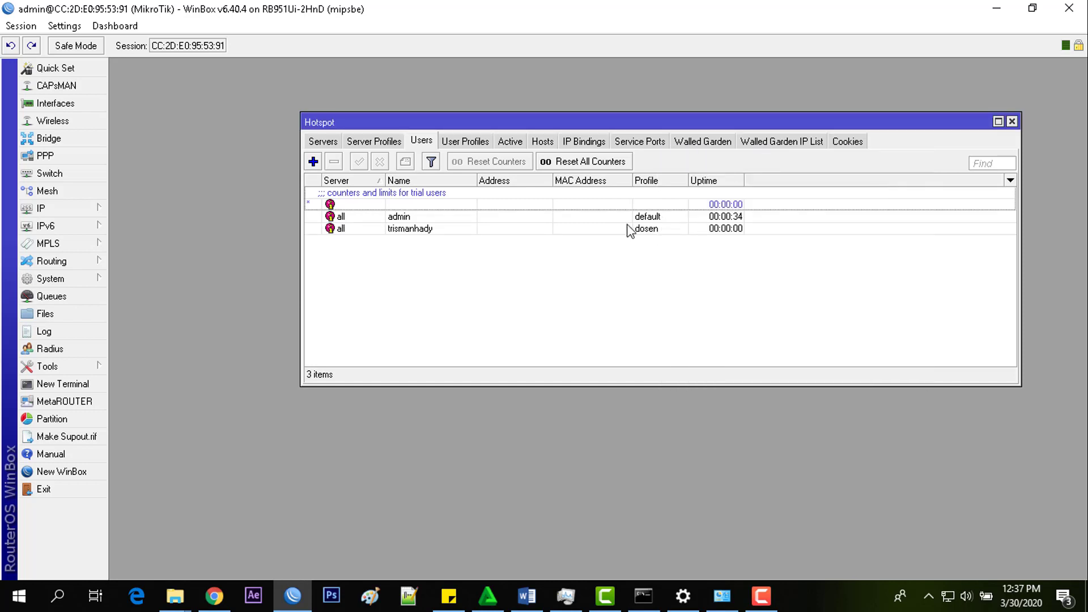
- Add another user, replacing user1 with the user's name, with a password, under the mahasiswa profile
{"action": "left_click", "coordinate": [313, 161]}
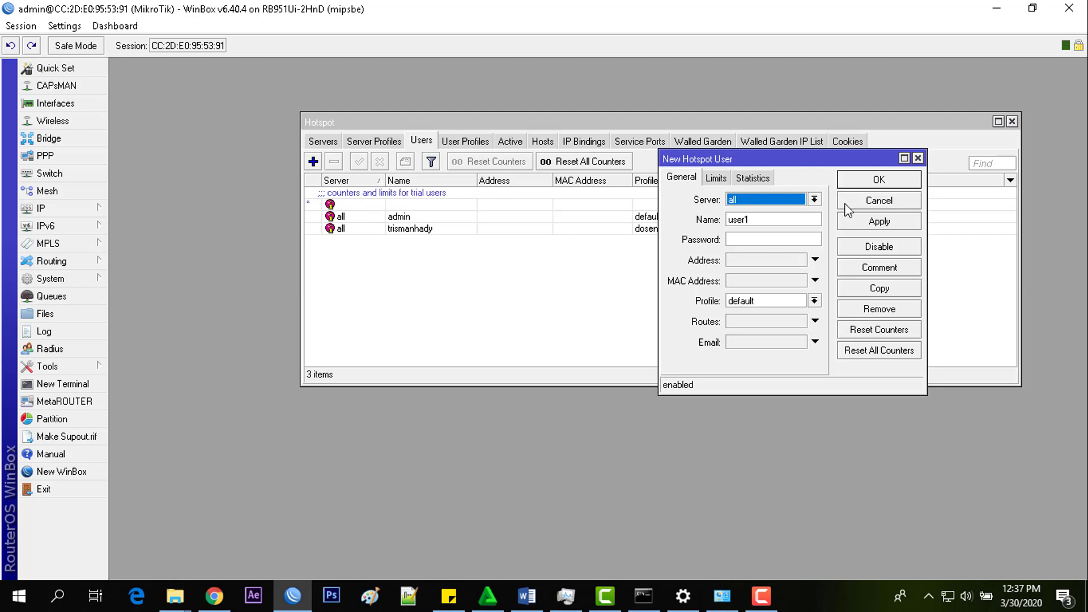
{"action": "left_click", "coordinate": [761, 218]}
{"action": "left_click_drag", "start_coordinate": [761, 219], "coordinate": [695, 217]}
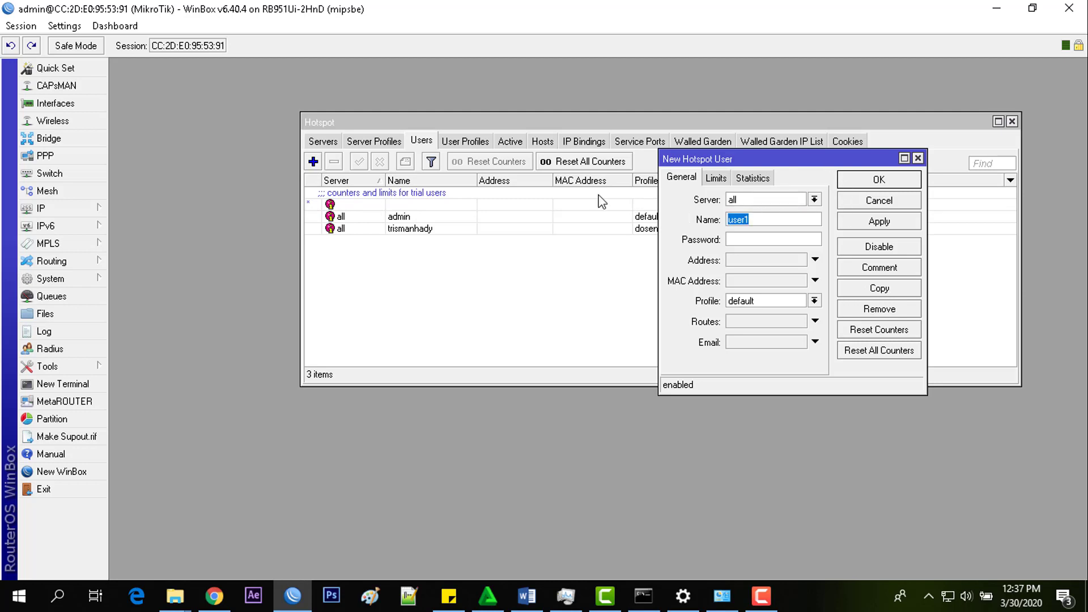
{"action": "type", "text": "budi"}
{"action": "key", "text": "Tab"}
{"action": "type", "text": "****"}
{"action": "left_click", "coordinate": [752, 300]}
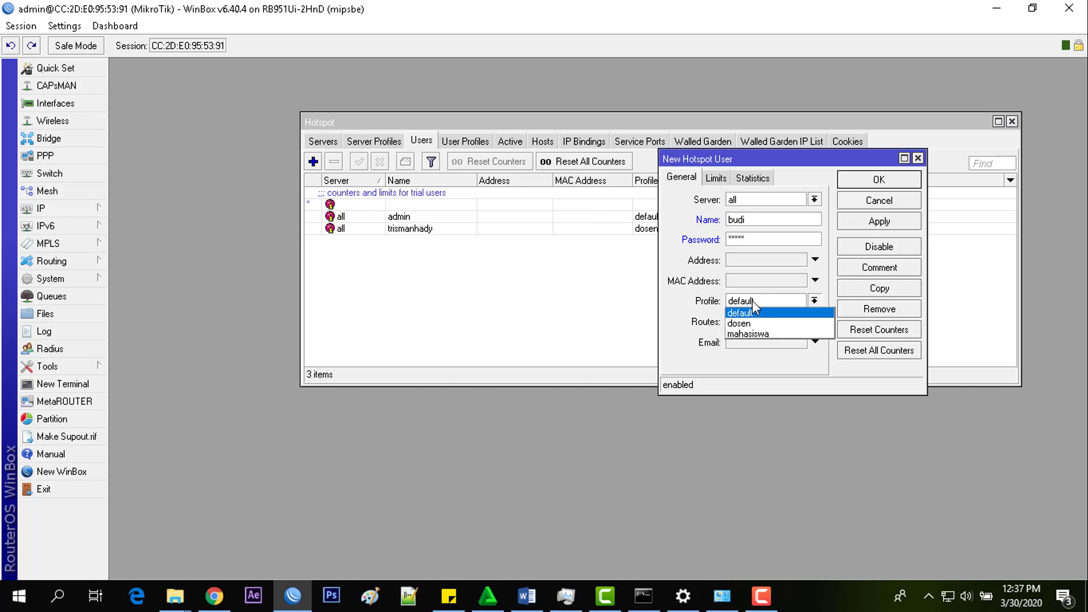
{"action": "left_click", "coordinate": [763, 335]}
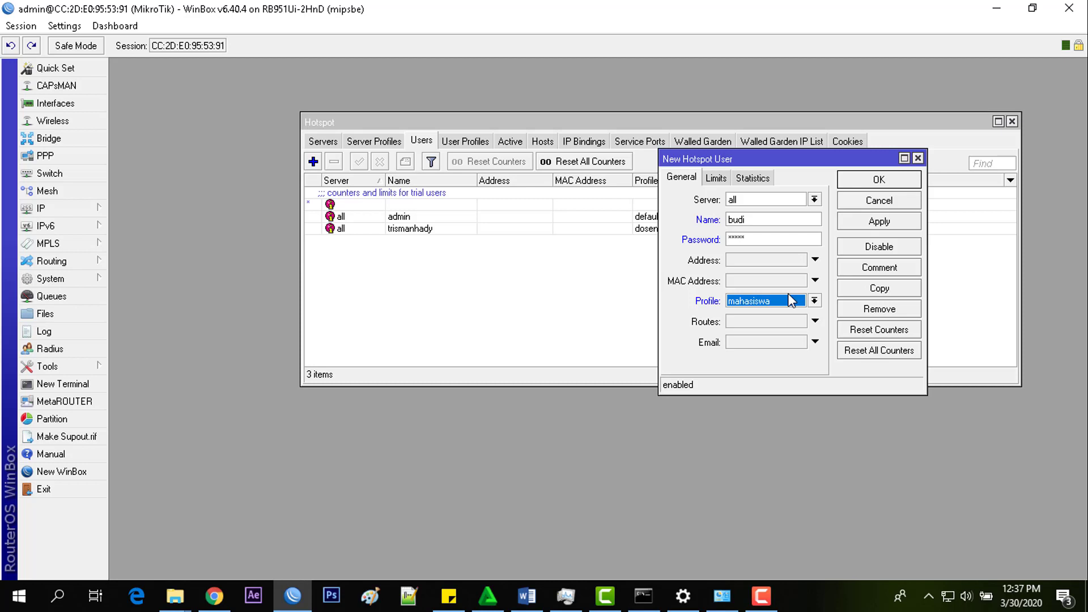
{"action": "left_click", "coordinate": [867, 224]}
{"action": "left_click", "coordinate": [875, 182]}
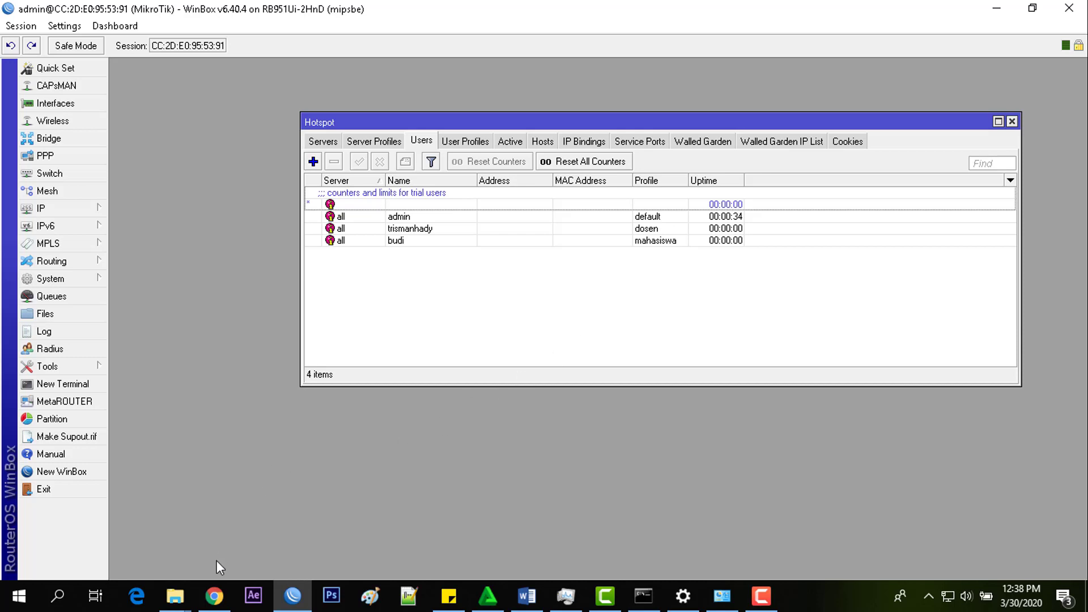
- In Chrome, replace the old hotspot logout tab with a new tab loading pikti.com
{"action": "left_click", "coordinate": [217, 599]}
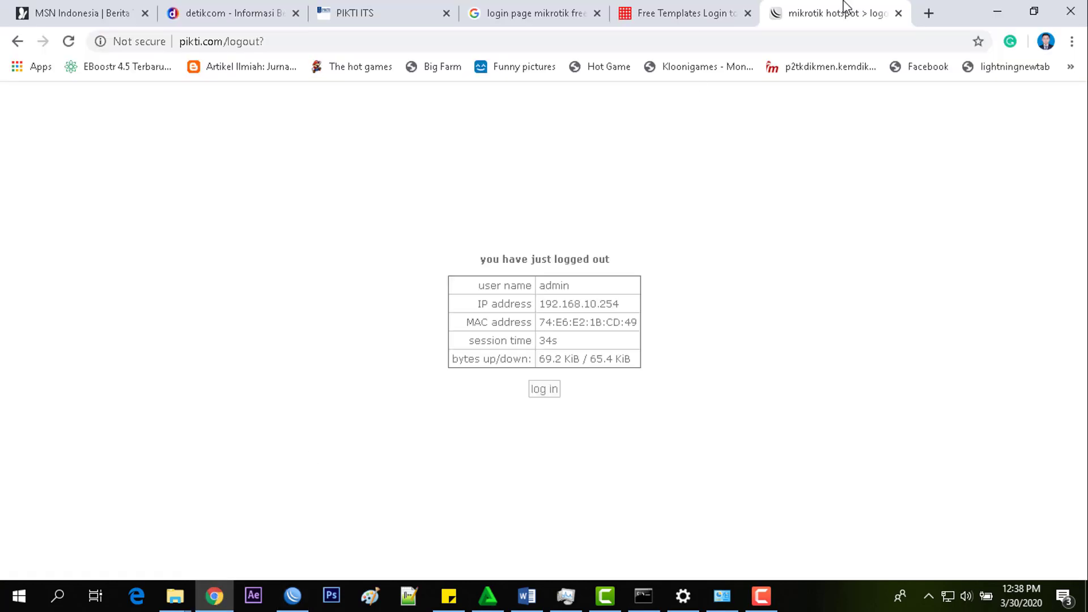
{"action": "left_click", "coordinate": [898, 13]}
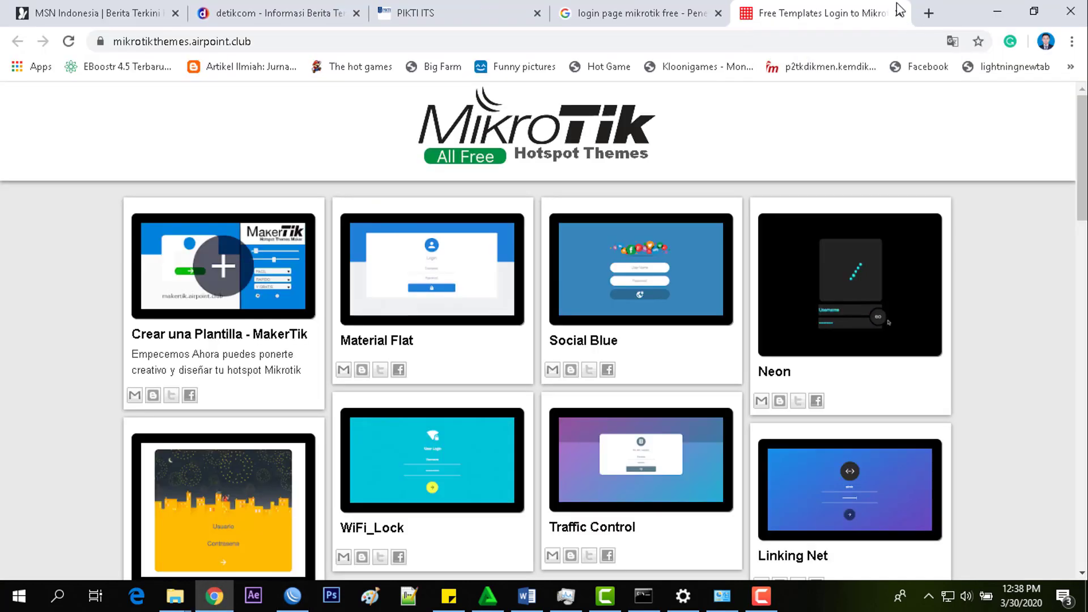
{"action": "left_click", "coordinate": [928, 13]}
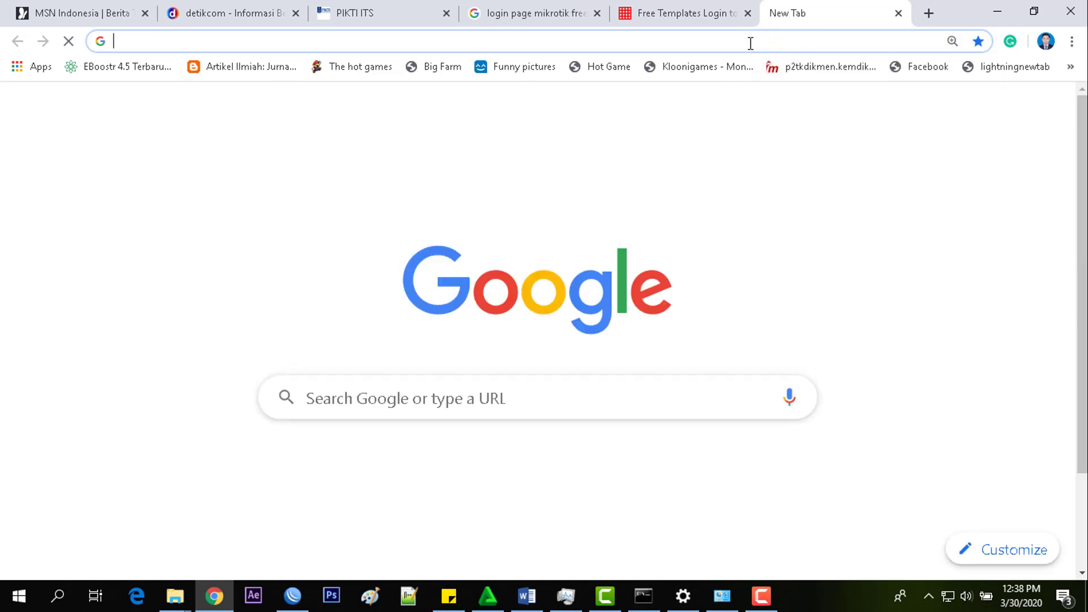
{"action": "type", "text": "pikti"}
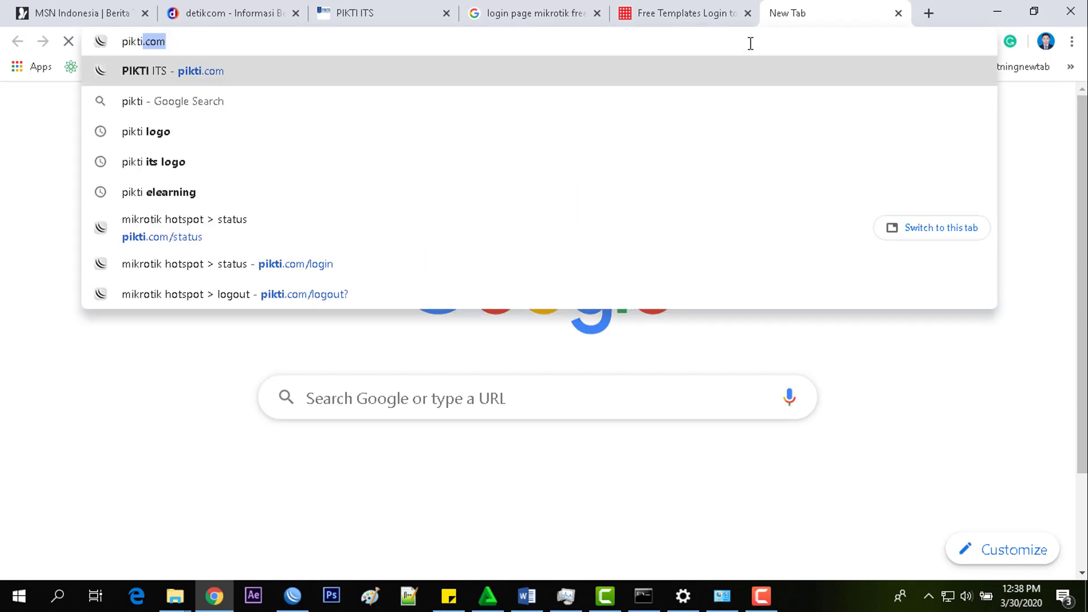
{"action": "type", "text": ".com"}
{"action": "key", "text": "Return"}
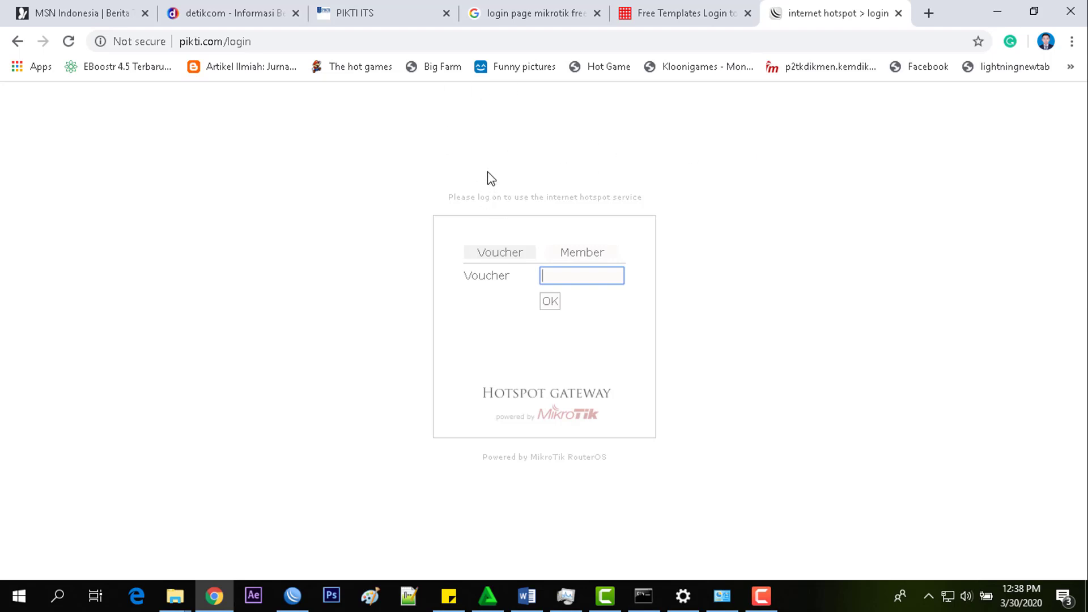
- Sign in to the hotspot as a Member with the dosen user's username and password
{"action": "left_click", "coordinate": [574, 256]}
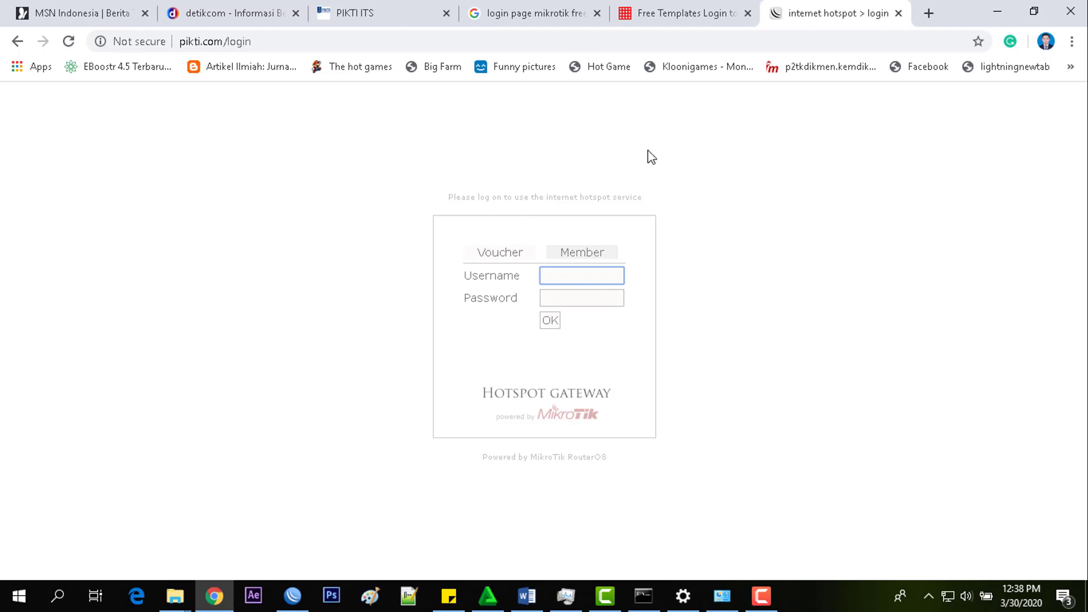
{"action": "left_click", "coordinate": [556, 297]}
{"action": "left_click", "coordinate": [561, 279]}
{"action": "left_click", "coordinate": [558, 297]}
{"action": "type", "text": "•••"}
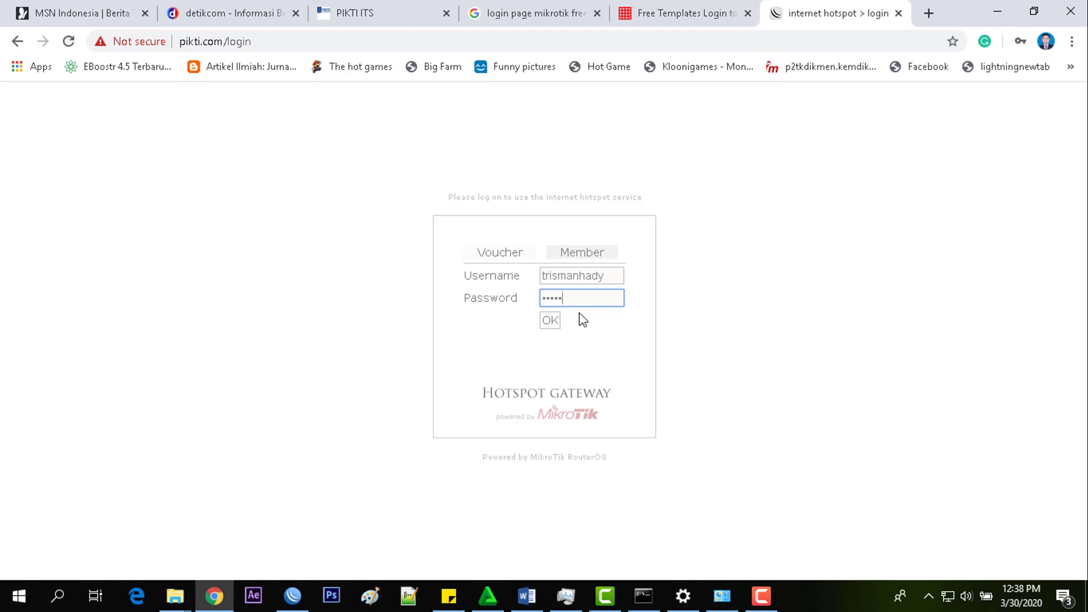
{"action": "type", "text": "••"}
{"action": "left_click", "coordinate": [550, 321]}
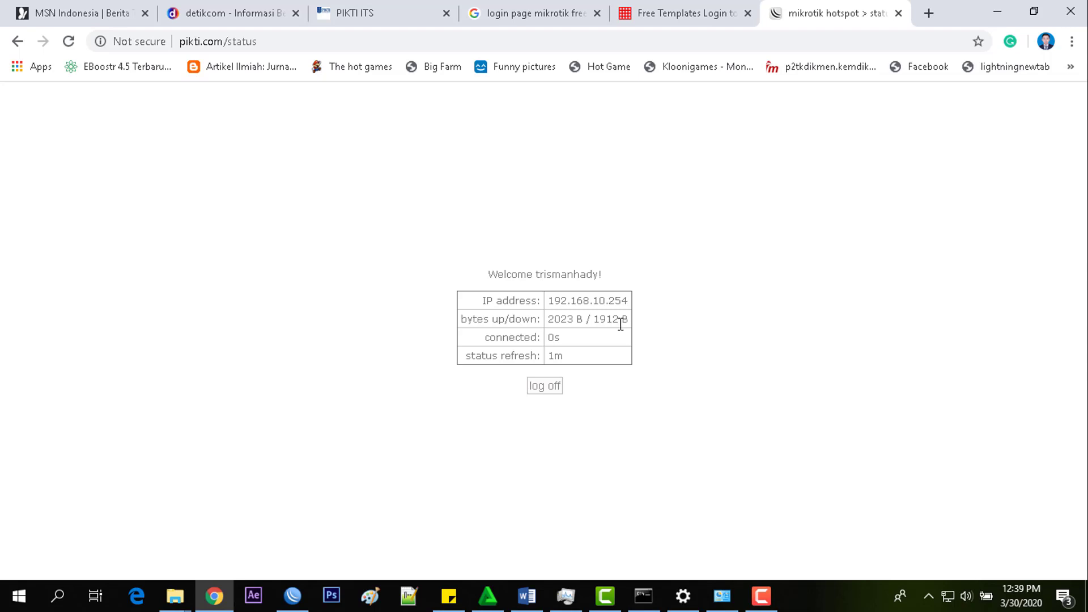
- Load detik.com in a new tab, then log off from the hotspot status page
{"action": "left_click", "coordinate": [928, 13]}
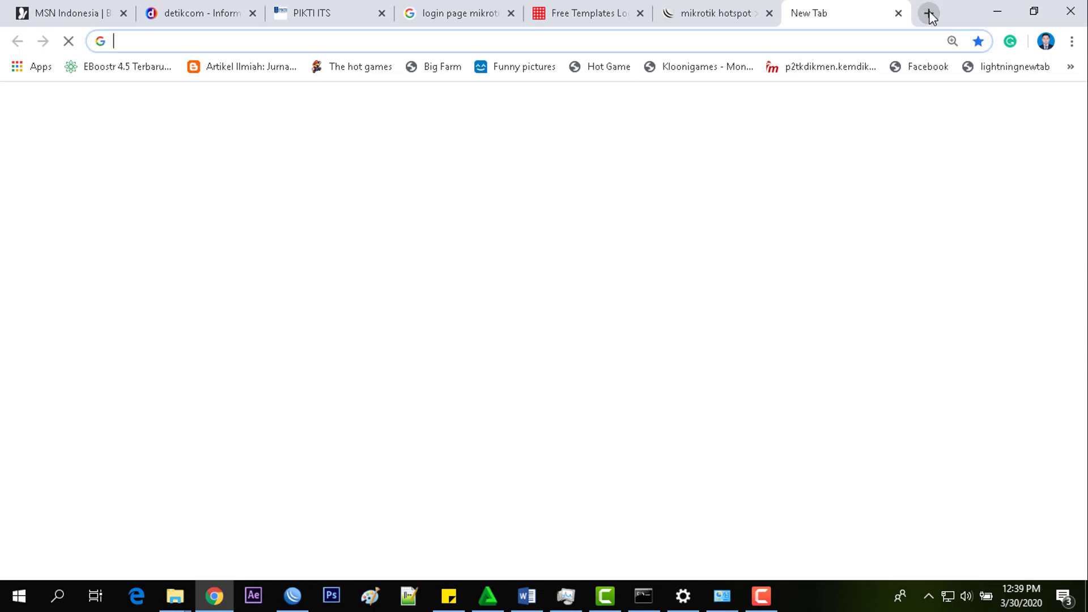
{"action": "type", "text": "detik"}
{"action": "key", "text": "Return"}
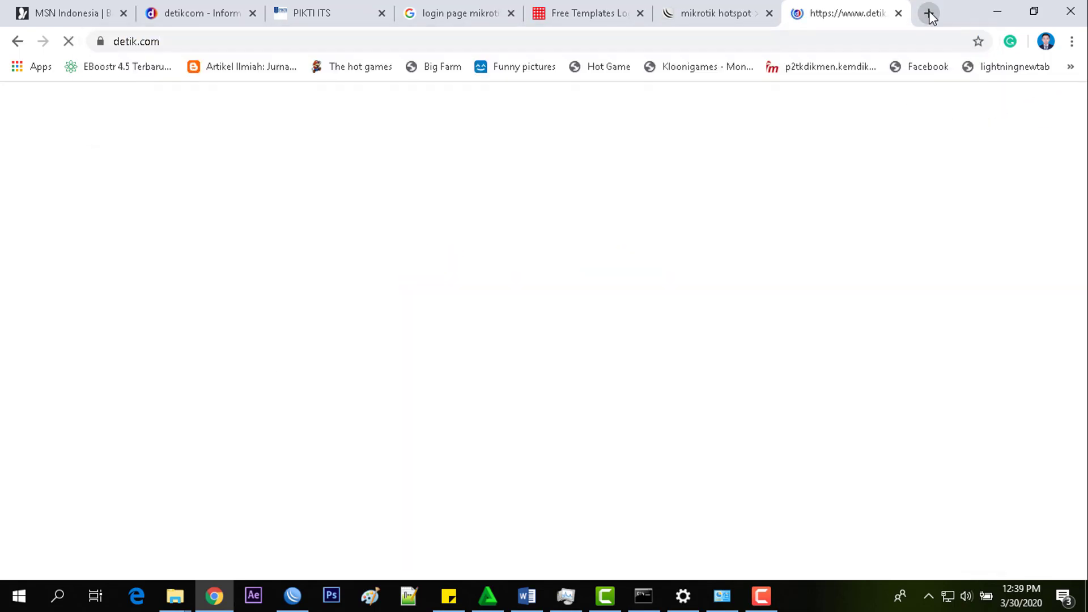
{"action": "left_click", "coordinate": [711, 14]}
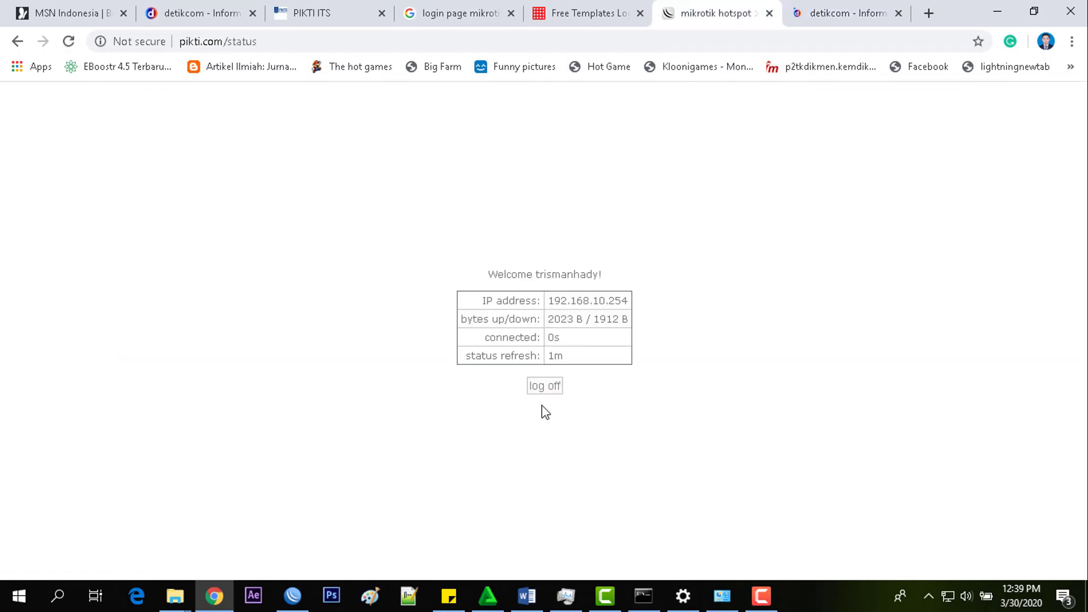
{"action": "left_click", "coordinate": [547, 391]}
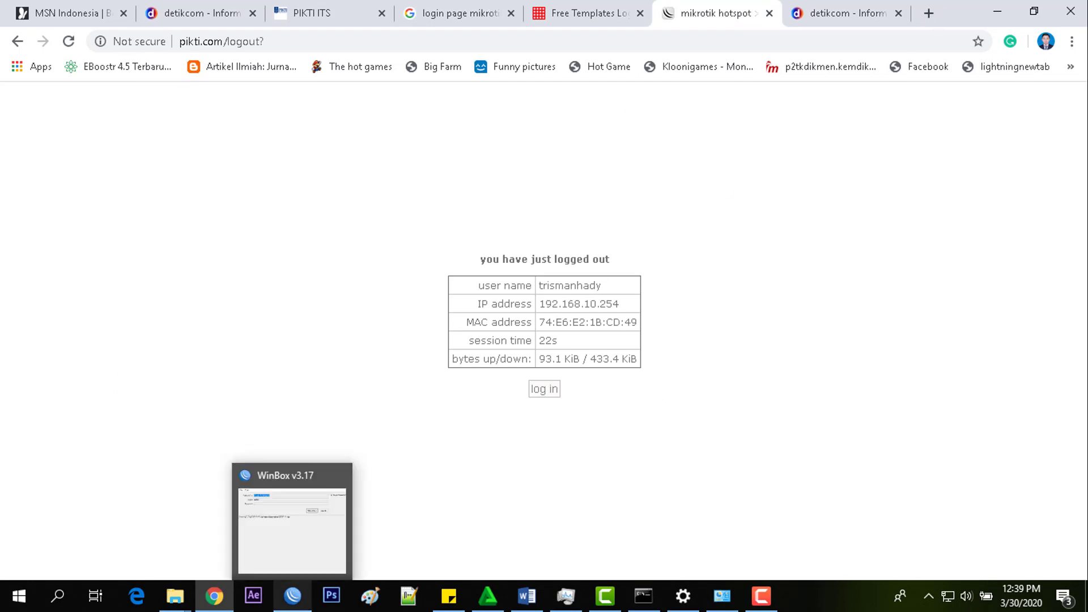
{"action": "left_click", "coordinate": [293, 595]}
- Reconnect WinBox to the router chosen from the neighbor list
{"action": "left_click", "coordinate": [417, 136]}
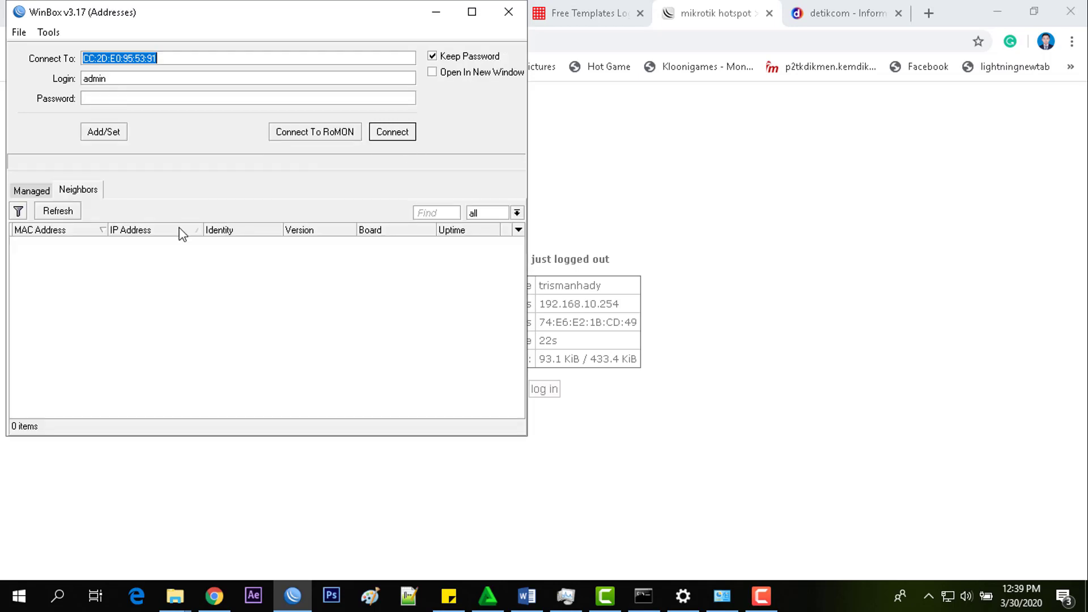
{"action": "left_click", "coordinate": [57, 243]}
{"action": "left_click", "coordinate": [393, 134]}
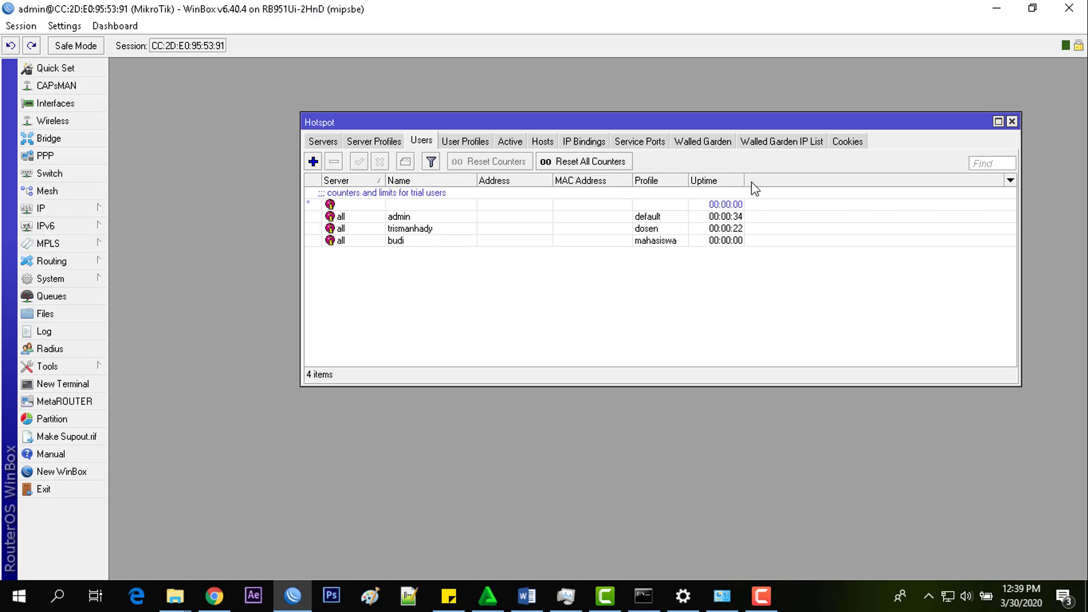
- Remove the dosen user's entry from the hotspot Cookies list
{"action": "left_click", "coordinate": [845, 142]}
{"action": "left_click", "coordinate": [457, 193]}
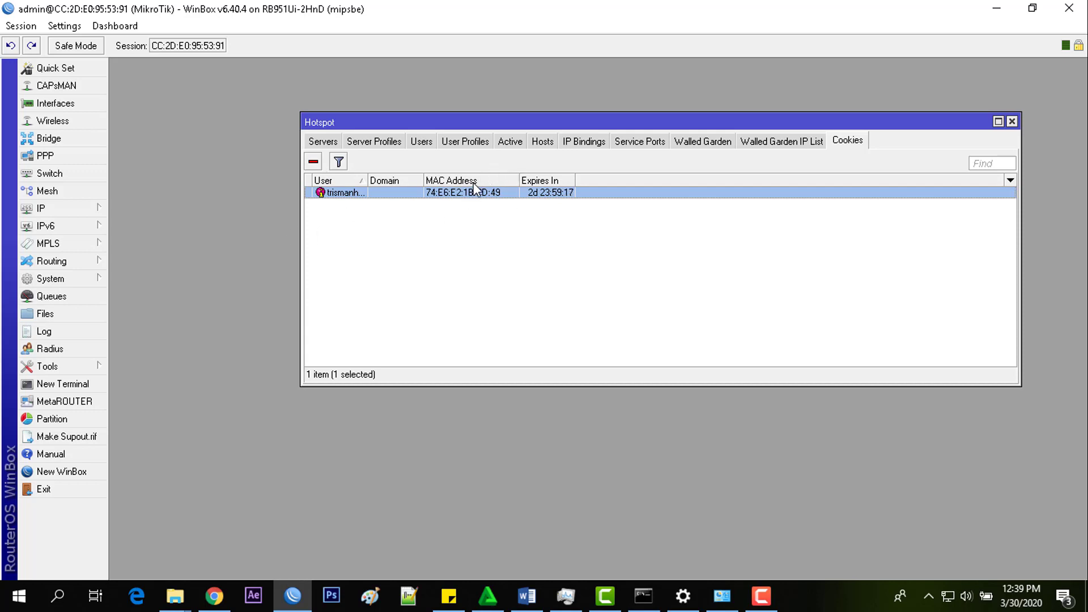
{"action": "left_click", "coordinate": [315, 162]}
{"action": "left_click", "coordinate": [222, 596]}
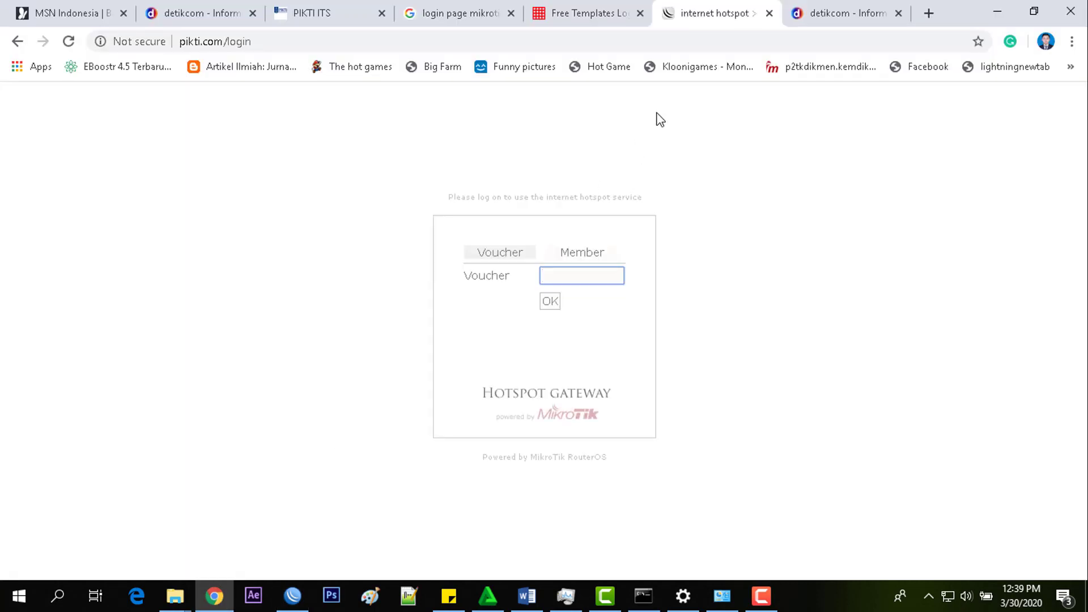
- Close the detikcom tab and try loading detik.com in a new tab while logged out
{"action": "left_click", "coordinate": [823, 5]}
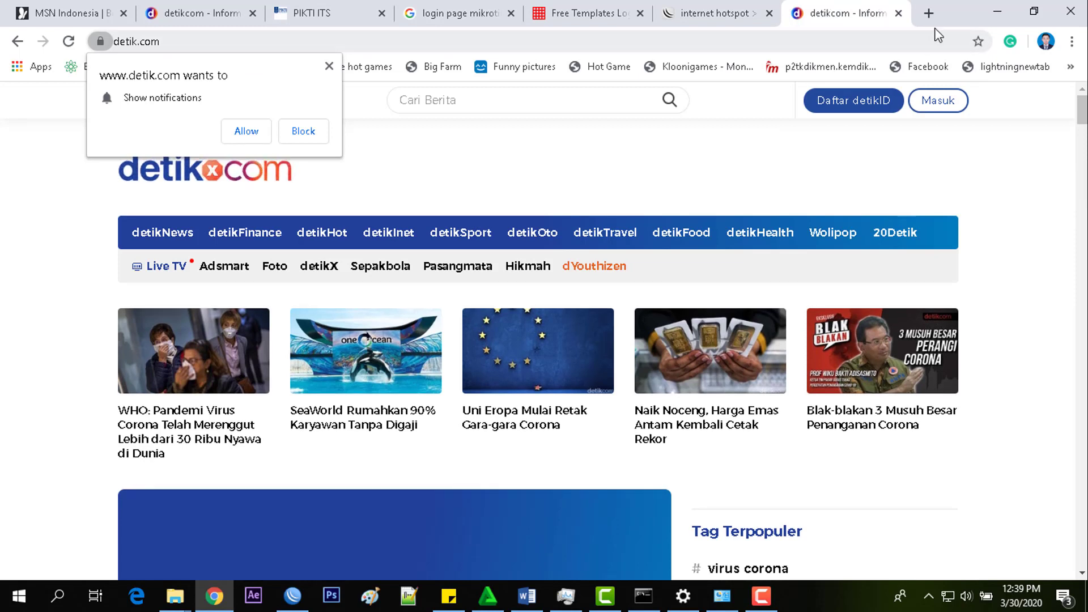
{"action": "left_click", "coordinate": [898, 12]}
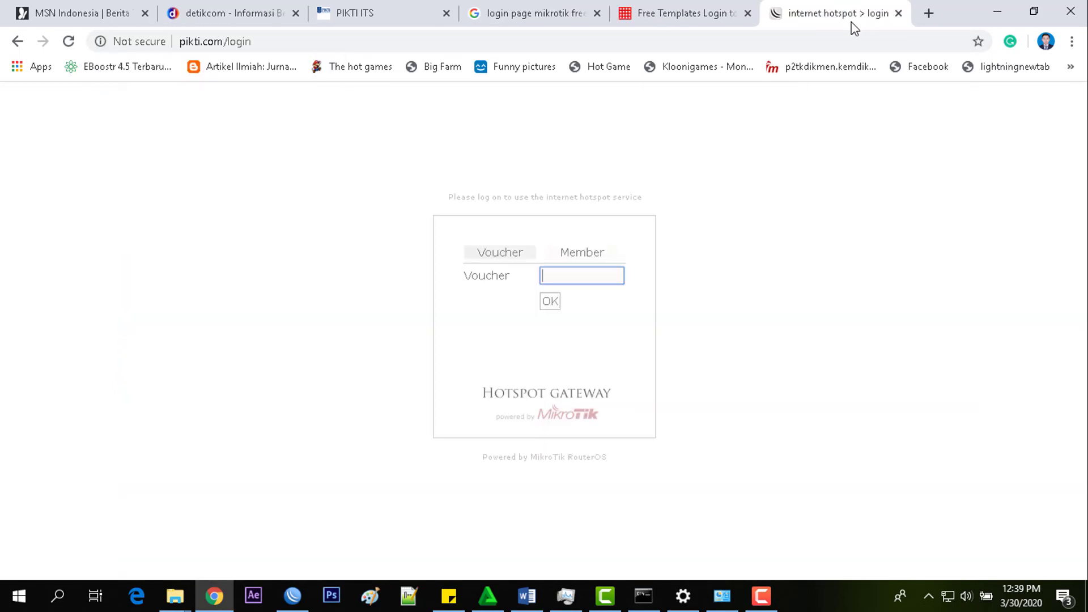
{"action": "left_click", "coordinate": [927, 13]}
{"action": "type", "text": "detik"}
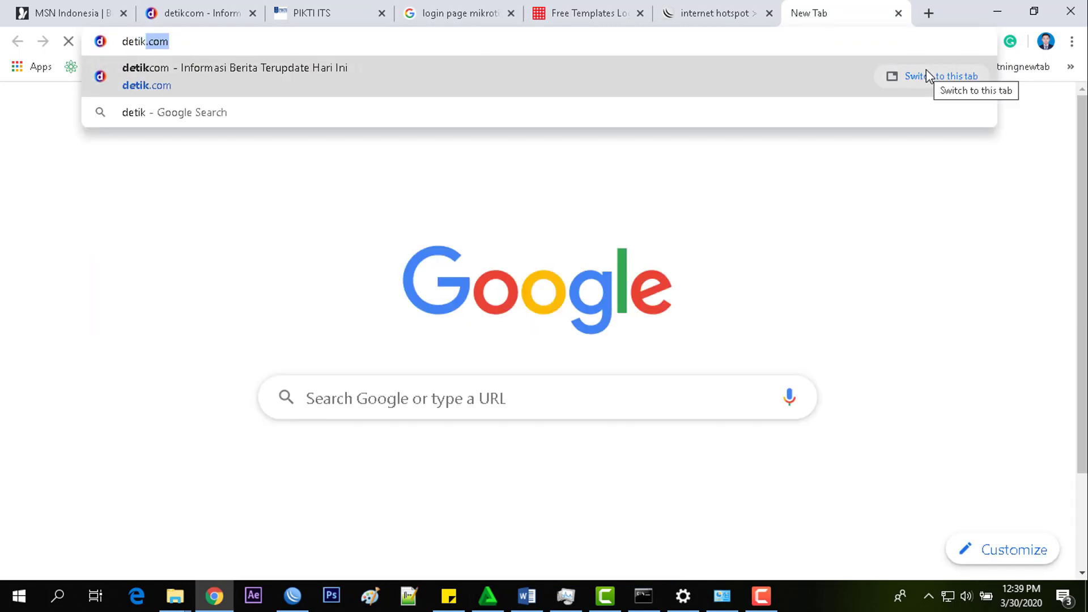
{"action": "key", "text": "Return"}
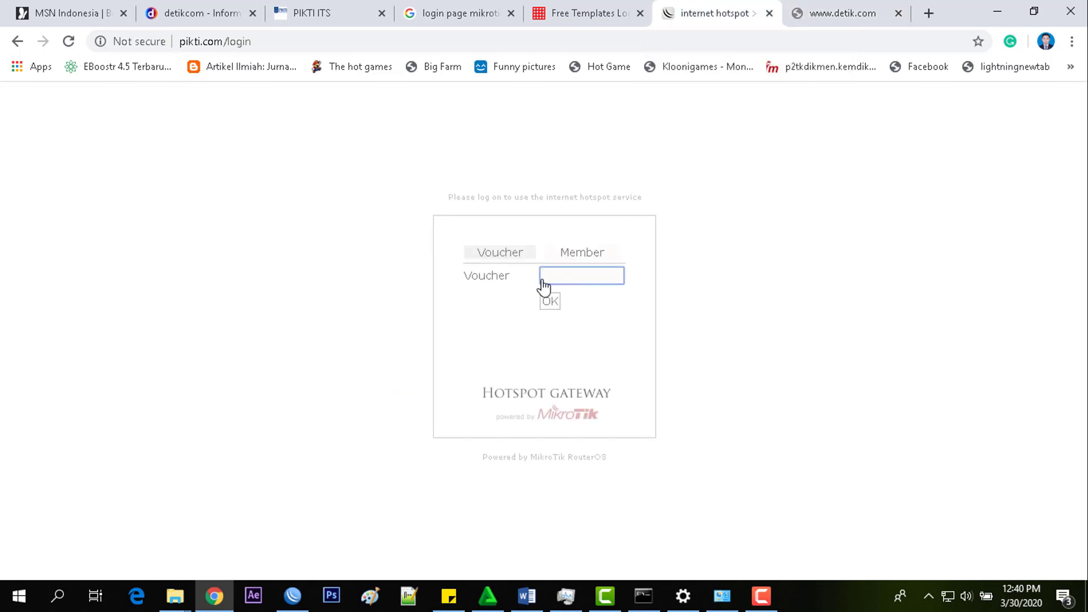
- Log in to the hotspot as a Member with the test user's username and password
{"action": "left_click", "coordinate": [602, 251]}
{"action": "type", "text": "budi"}
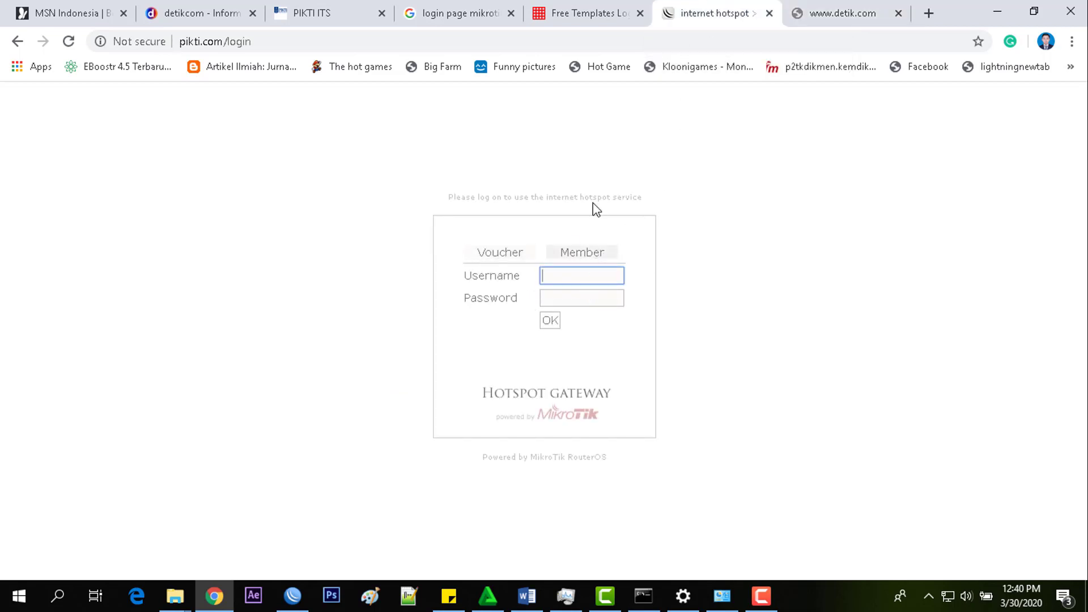
{"action": "key", "text": "Tab"}
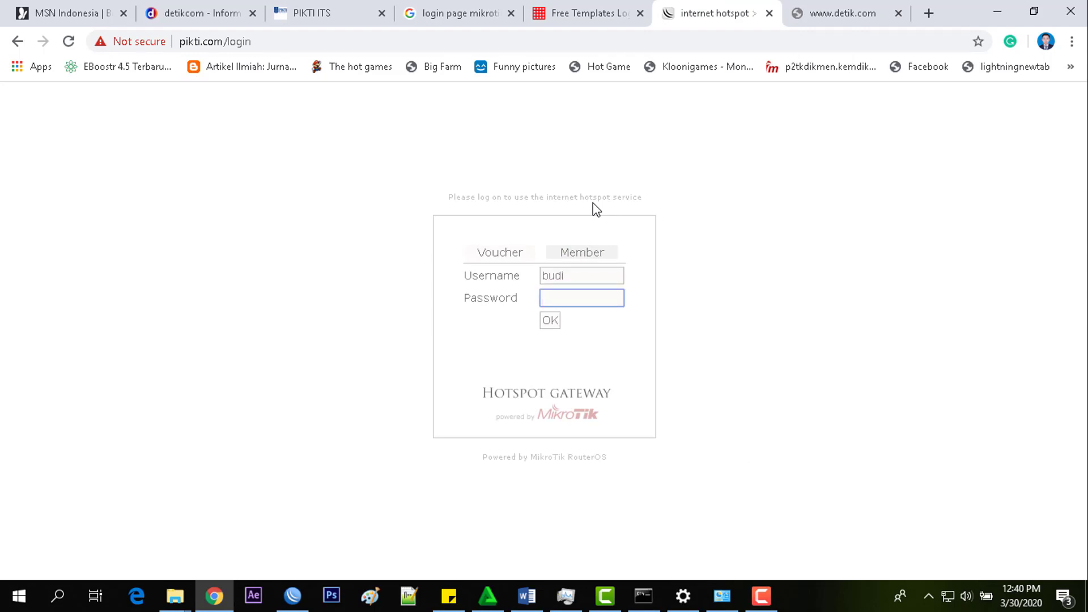
{"action": "type", "text": "12345"}
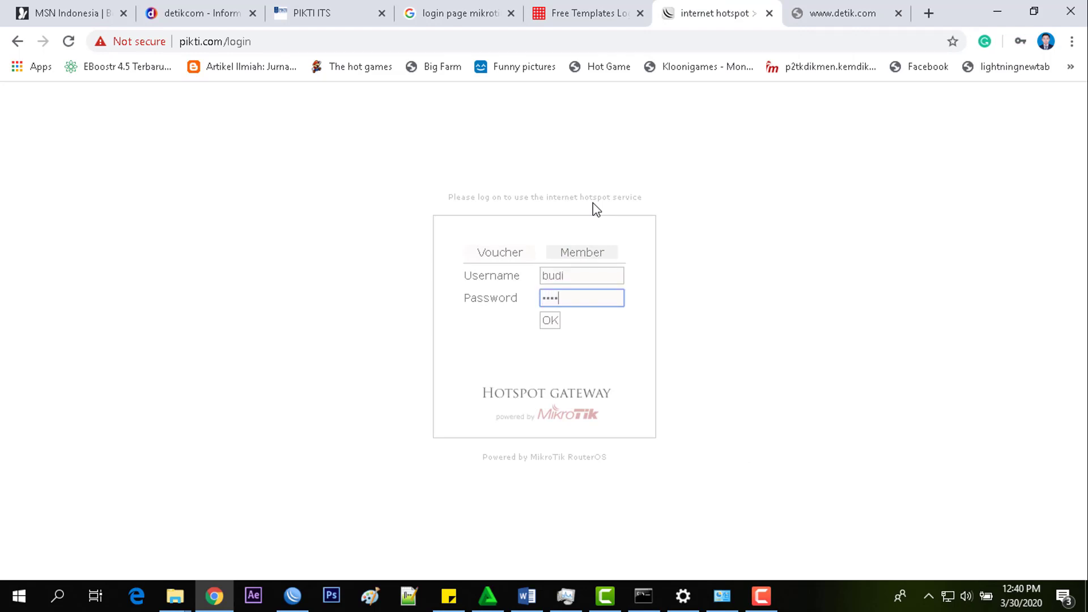
{"action": "left_click", "coordinate": [549, 320]}
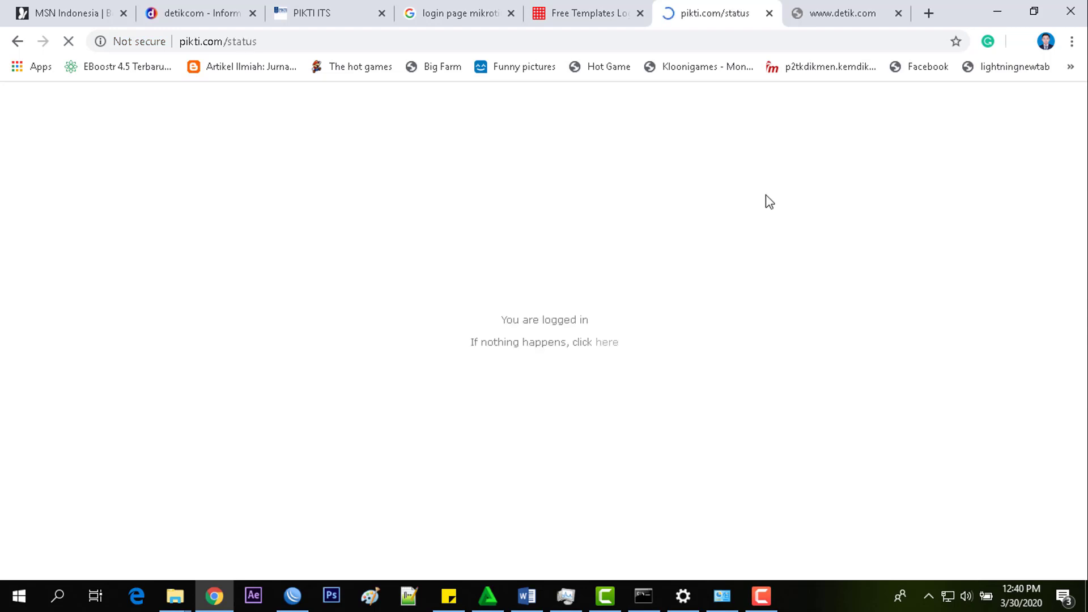
- Reload the detik.com tab with F5 to confirm it loads, then return to the hotspot status page
{"action": "left_click", "coordinate": [856, 5]}
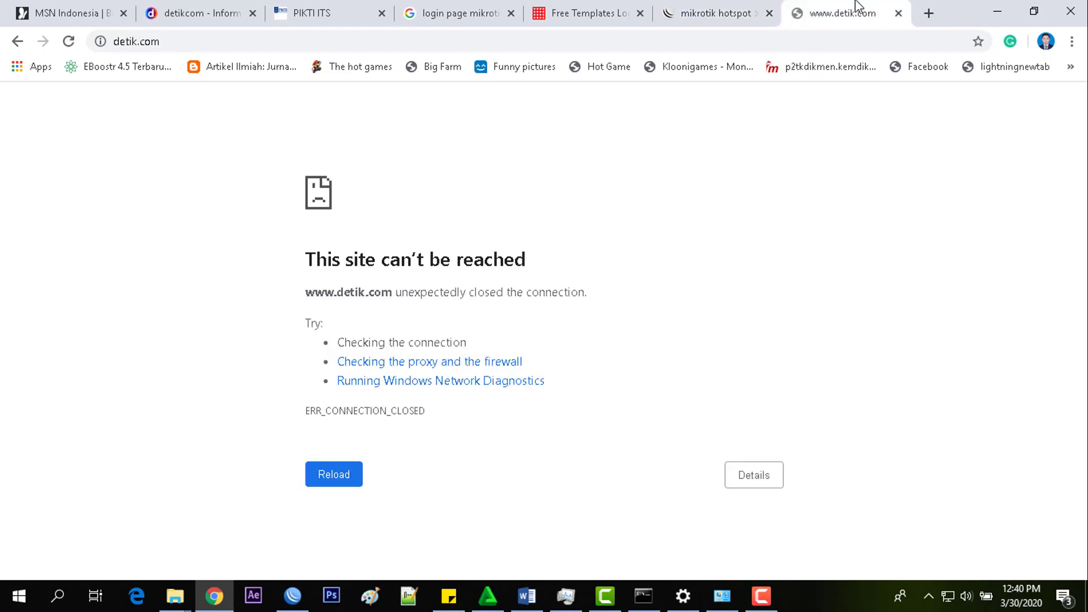
{"action": "key", "text": "F5"}
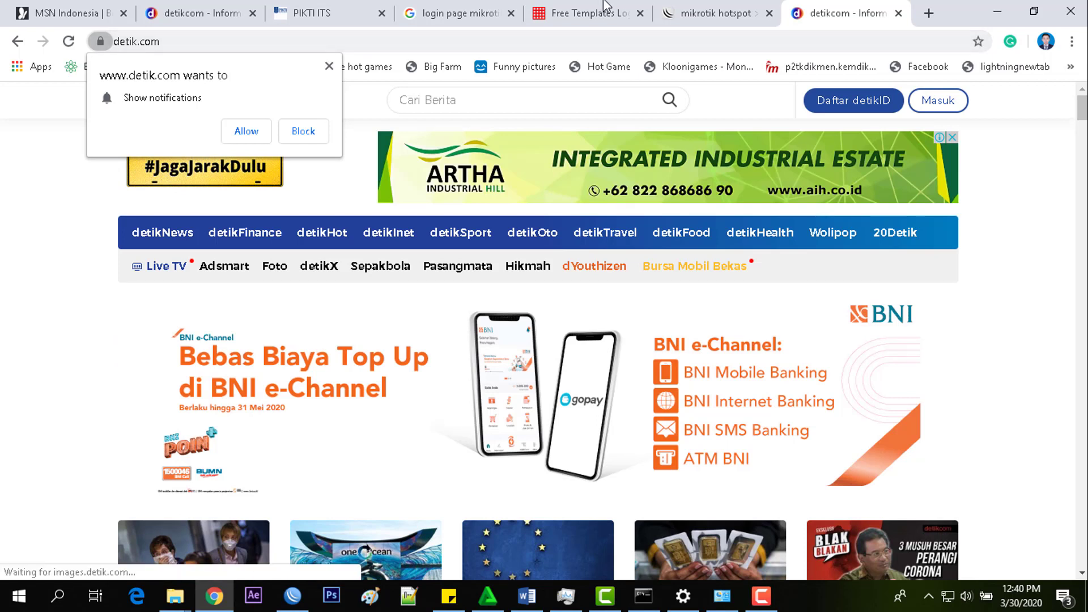
{"action": "left_click", "coordinate": [703, 11]}
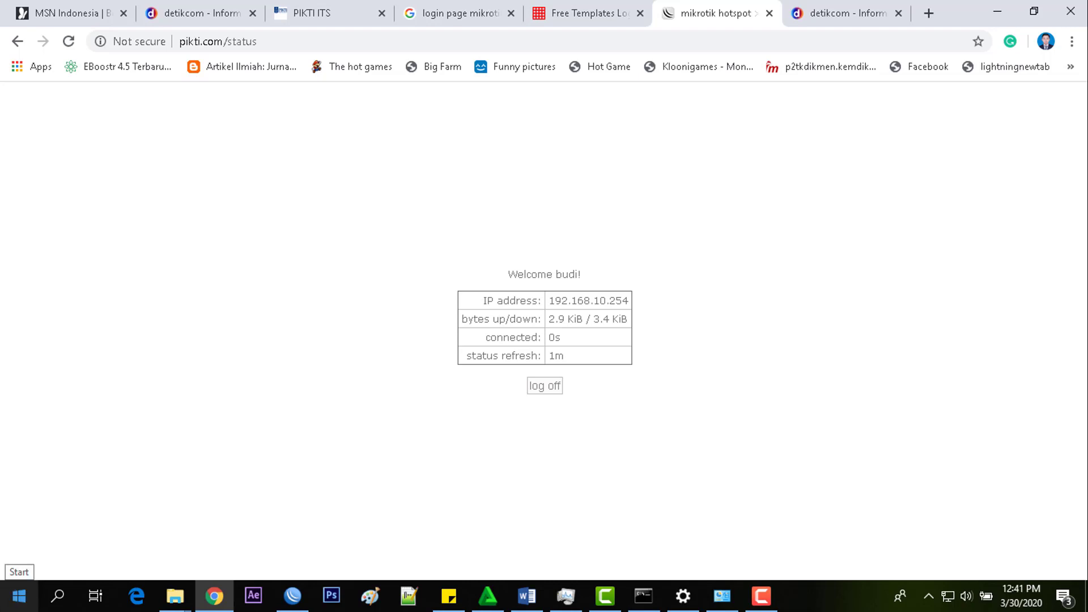
{"action": "left_click", "coordinate": [19, 595]}
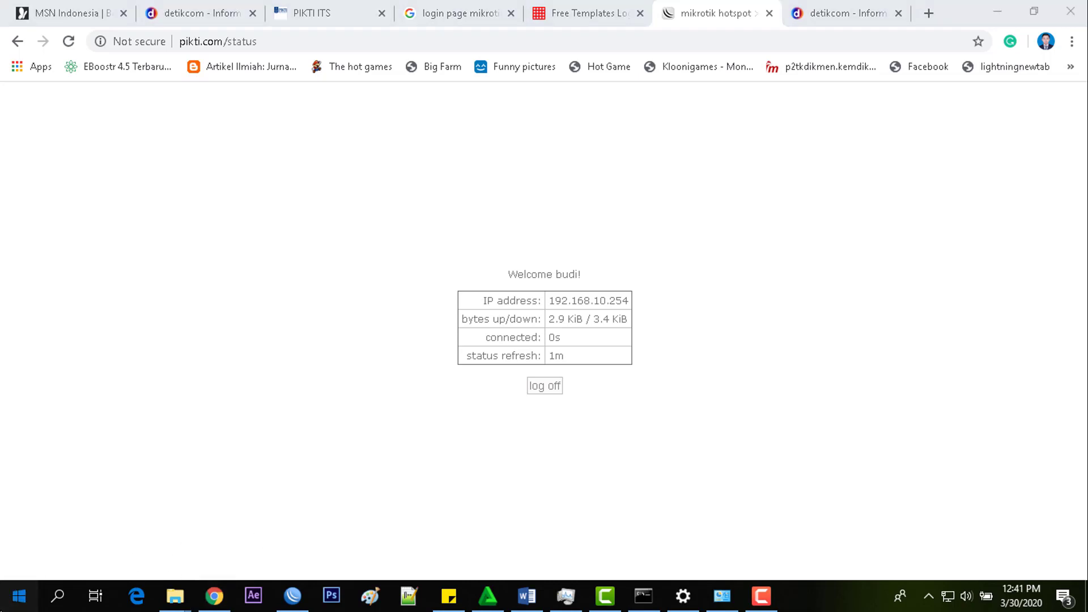
{"action": "left_click", "coordinate": [19, 595]}
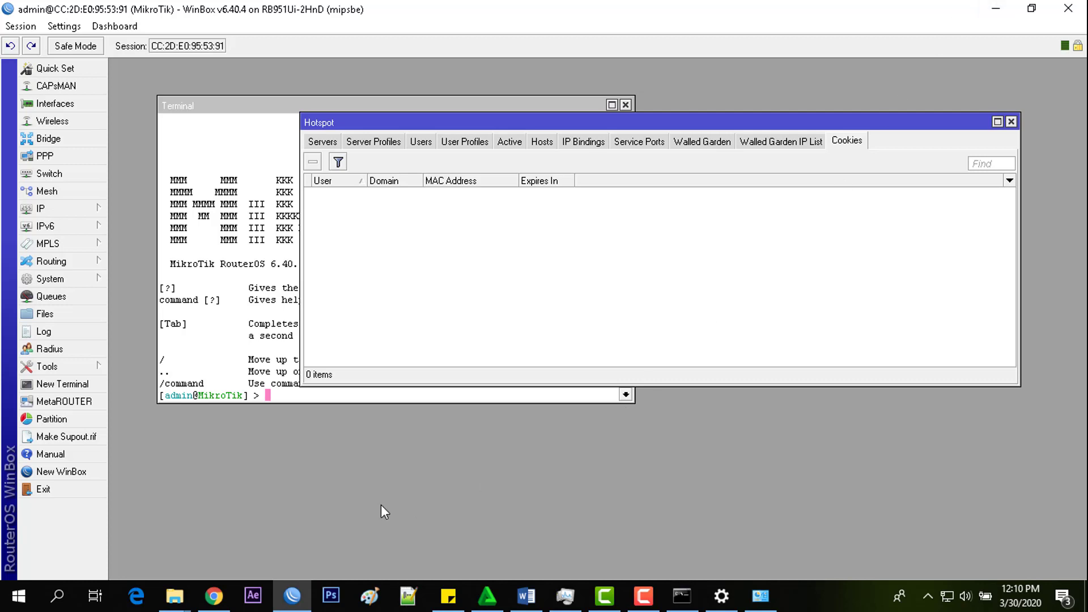
- Launch FileZilla through a Windows search for 'fi'
{"action": "left_click", "coordinate": [66, 604]}
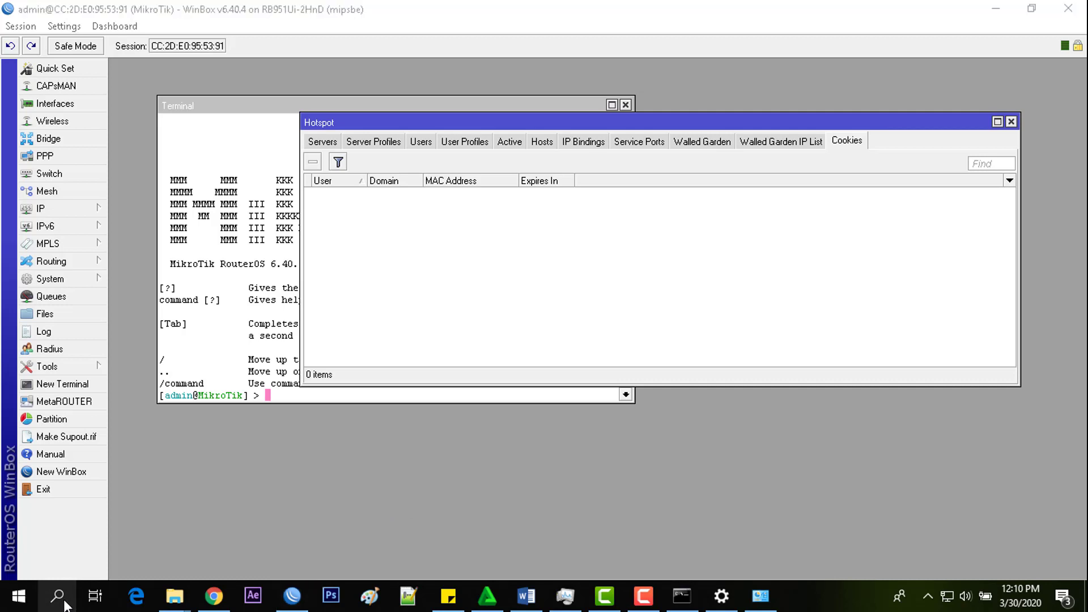
{"action": "type", "text": "fi"}
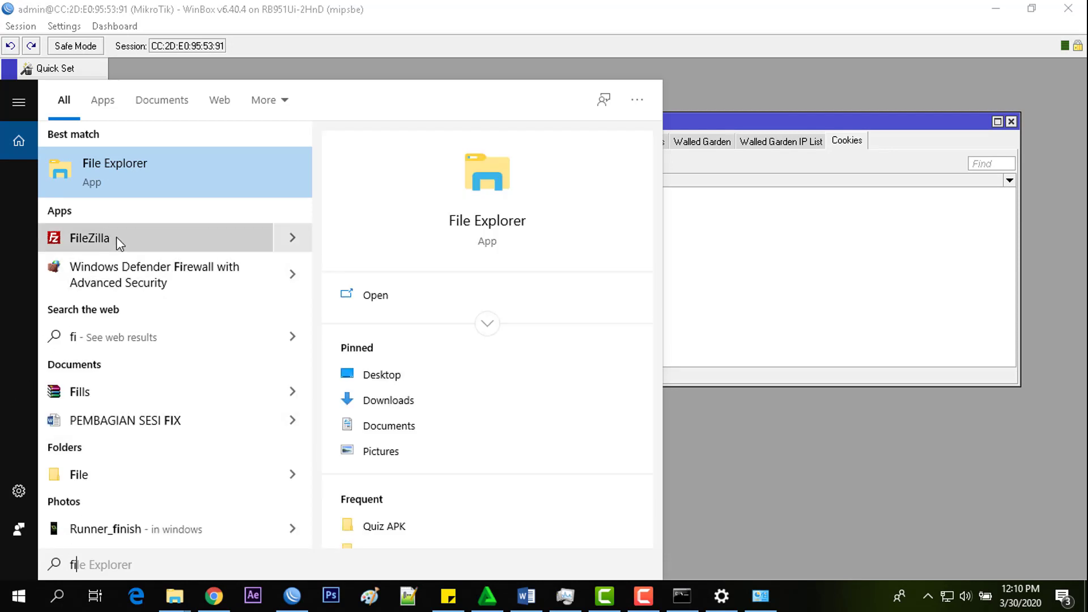
{"action": "key", "text": "Escape"}
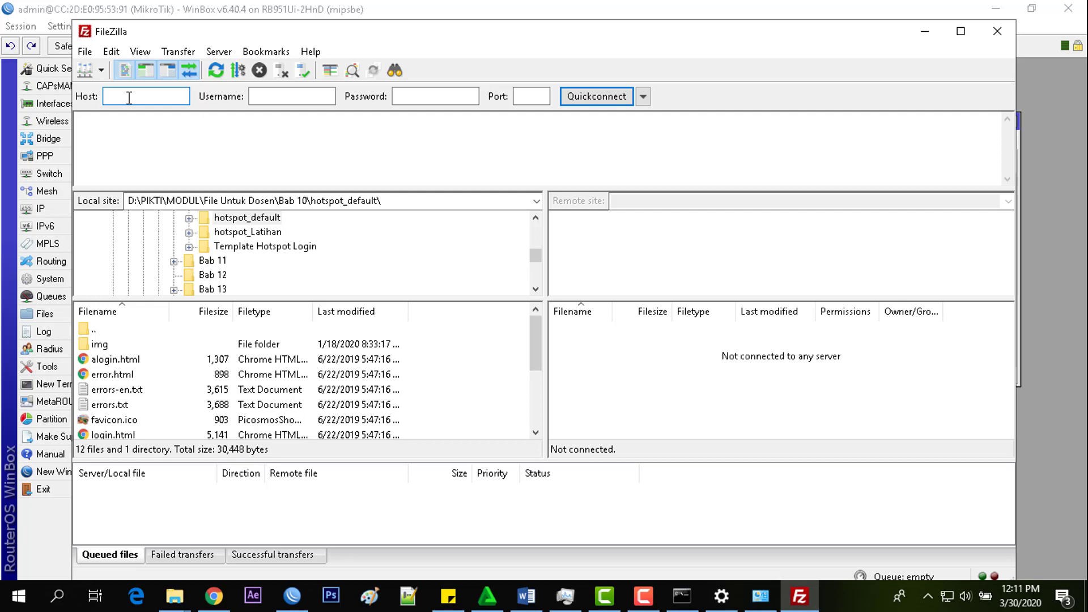
- Quickconnect to host 192.168.10.1 as user admin; the connection is refused
{"action": "type", "text": "192.168.10.1"}
{"action": "left_click", "coordinate": [260, 97]}
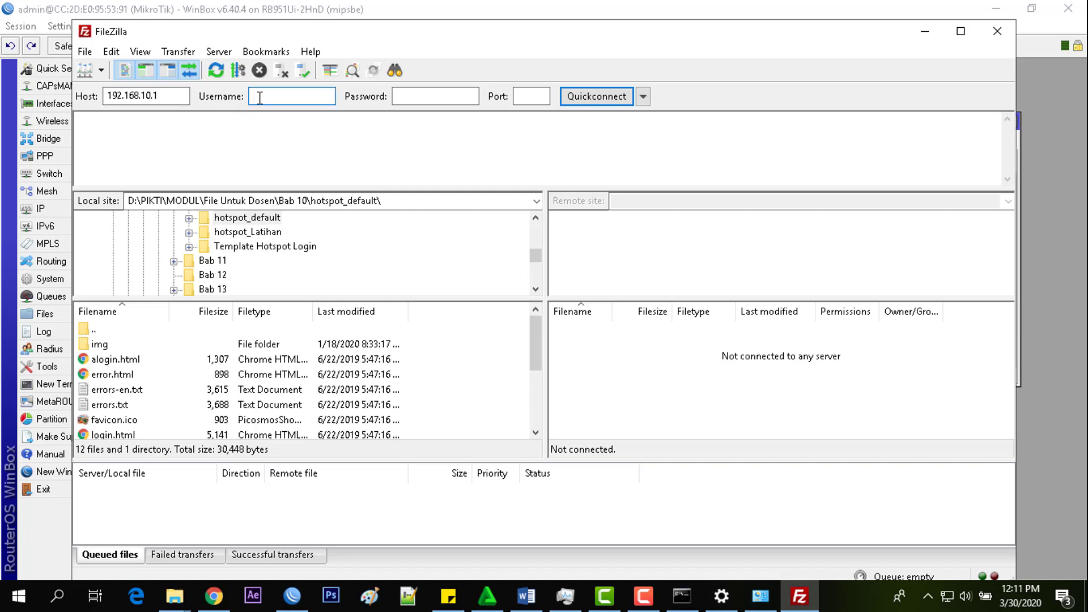
{"action": "type", "text": "admin"}
{"action": "left_click", "coordinate": [596, 99]}
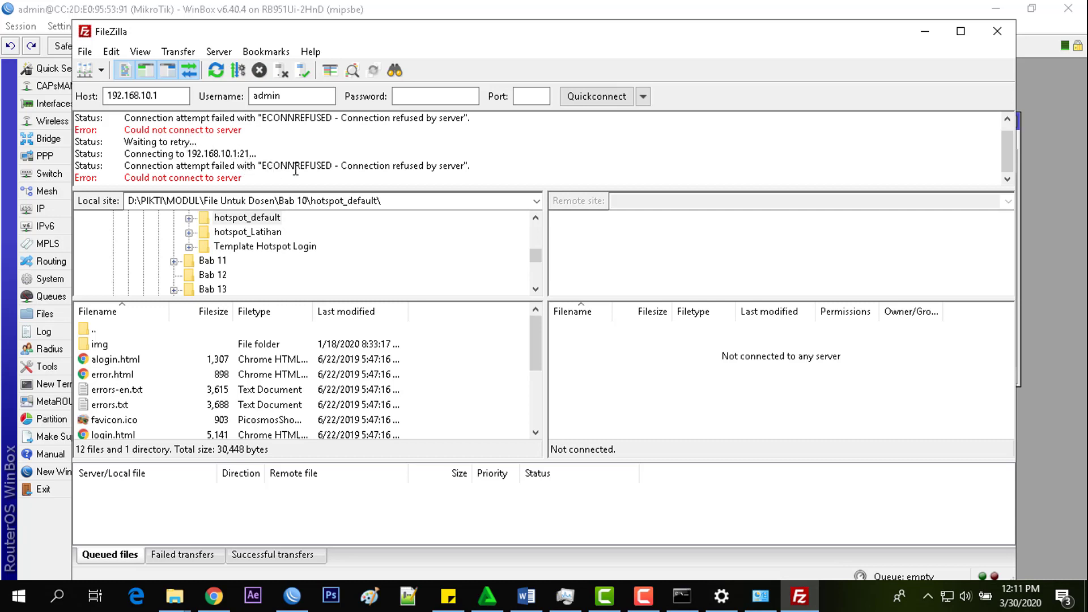
{"action": "left_click", "coordinate": [227, 176]}
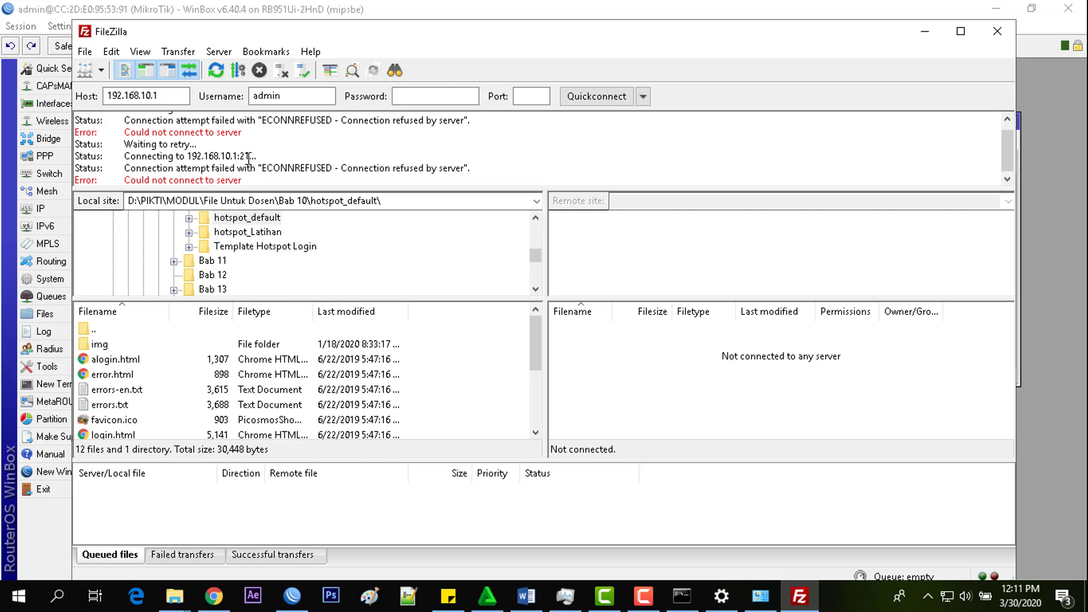
{"action": "left_click", "coordinate": [304, 598]}
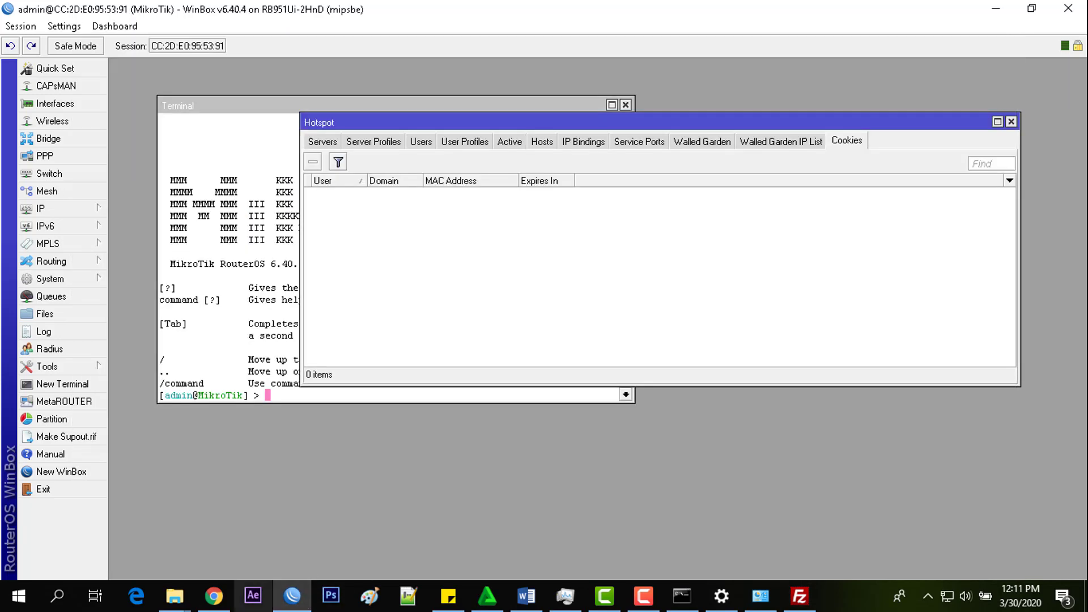
- Reload the hotspot login page in Chrome from its address bar
{"action": "left_click", "coordinate": [214, 595]}
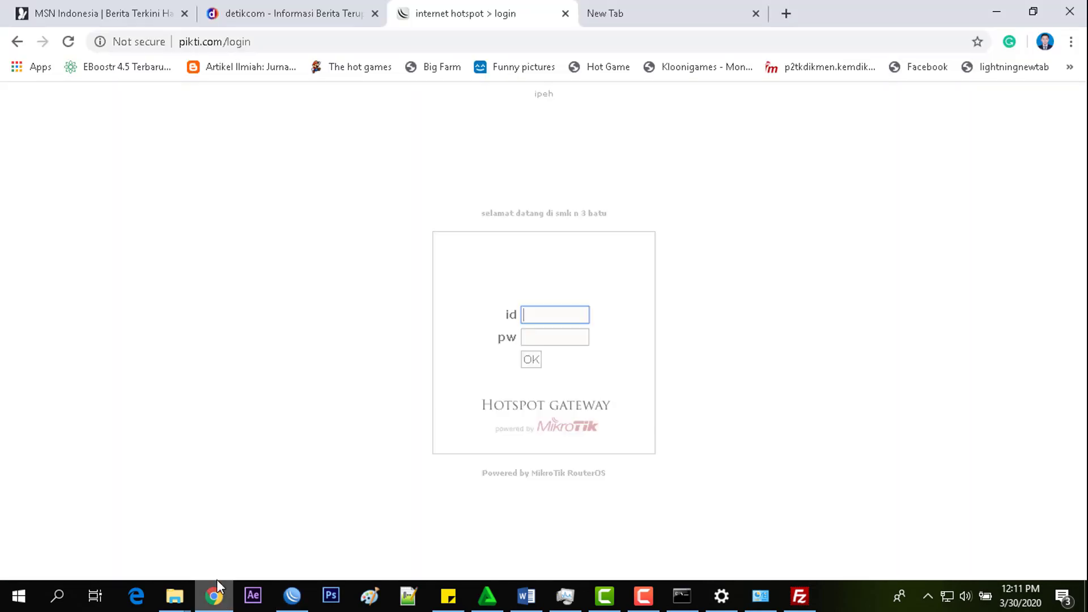
{"action": "left_click", "coordinate": [475, 42]}
{"action": "key", "text": "Return"}
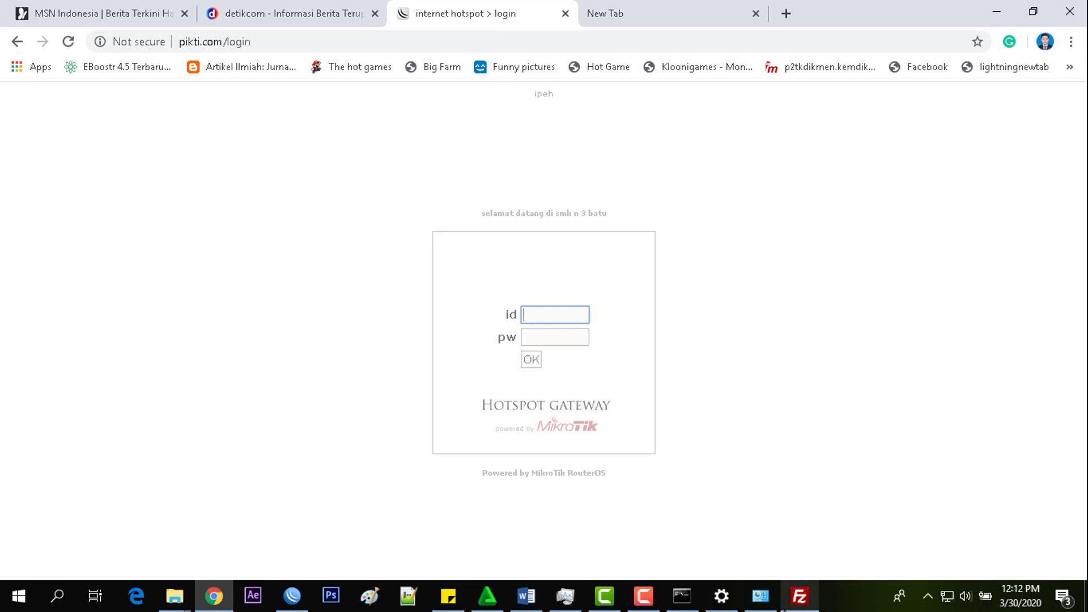
{"action": "left_click", "coordinate": [798, 606]}
{"action": "left_click", "coordinate": [798, 605]}
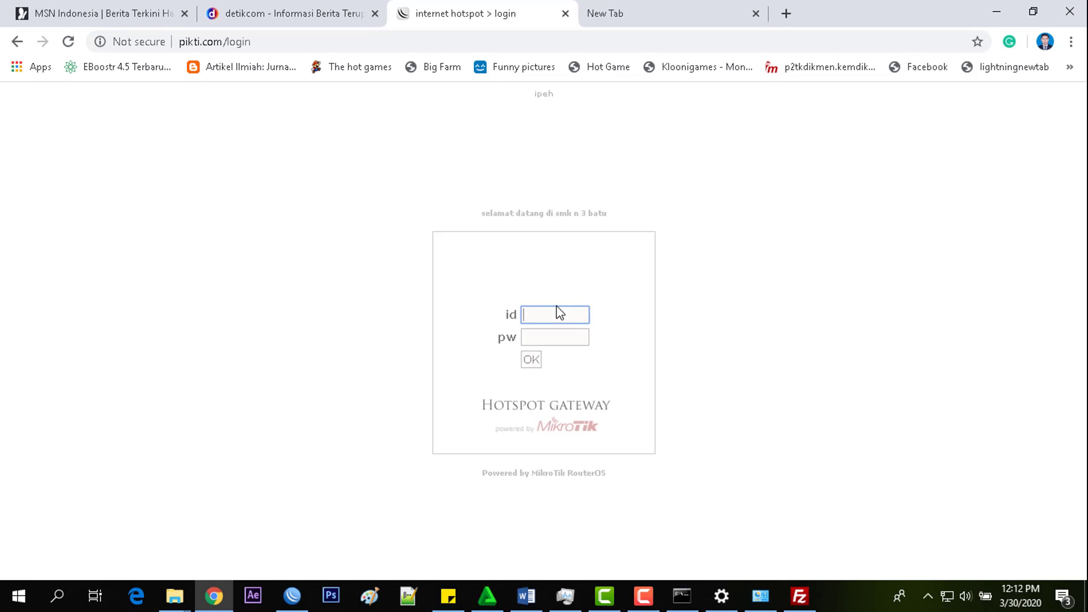
- Log in to the hotspot with username admin and the router's admin password
{"action": "type", "text": "admin"}
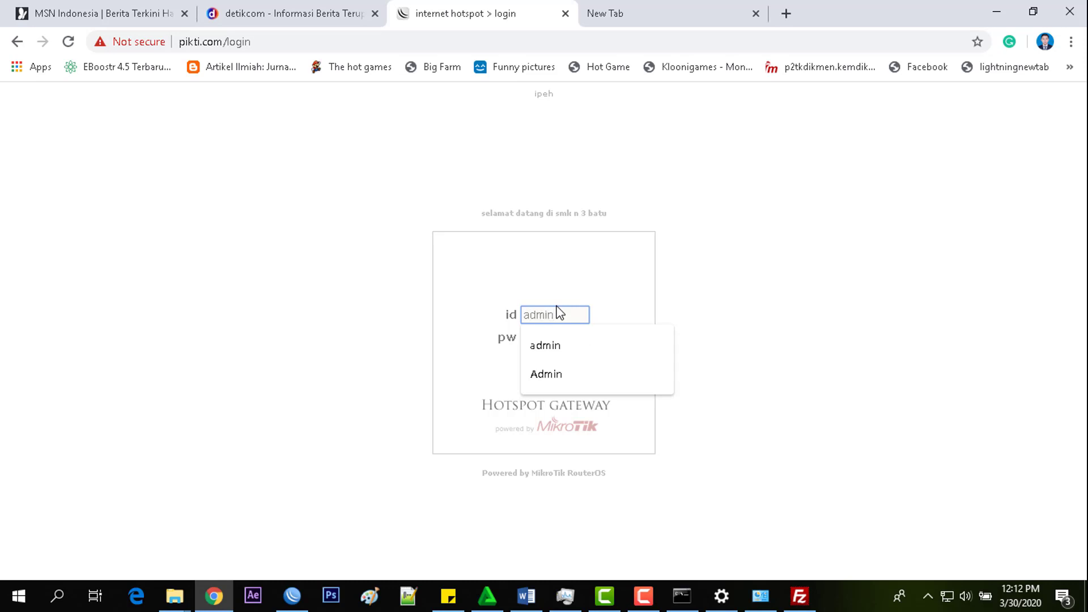
{"action": "key", "text": "Tab"}
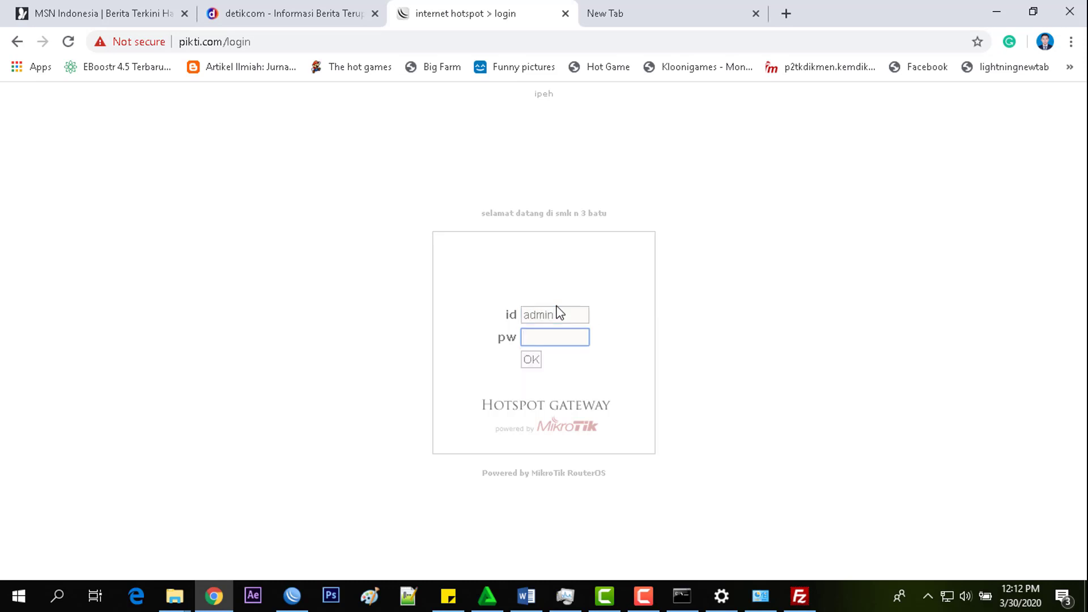
{"action": "type", "text": "••••"}
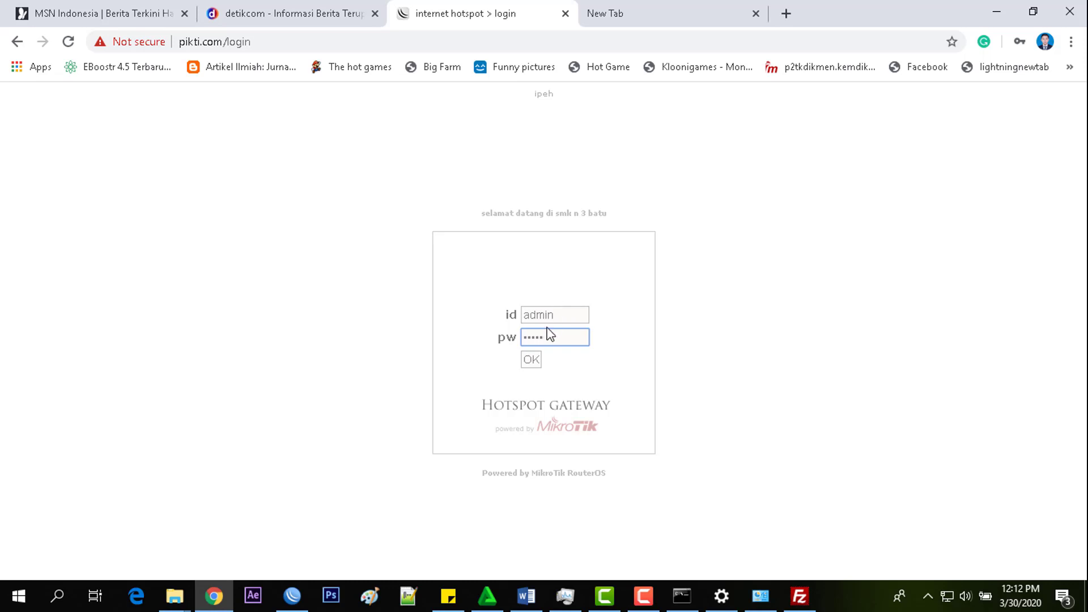
{"action": "left_click", "coordinate": [528, 363]}
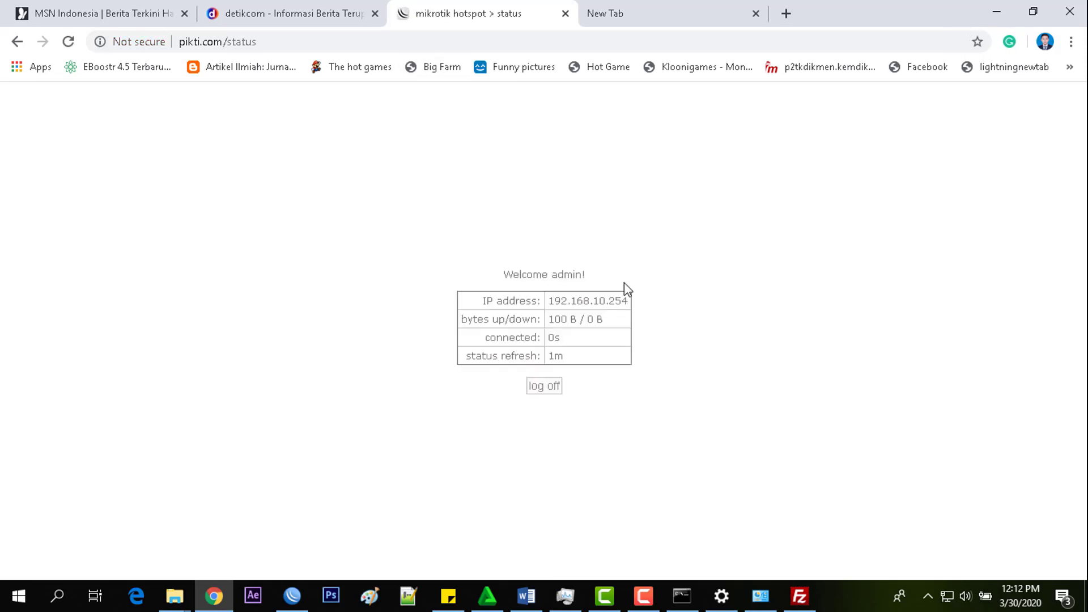
{"action": "left_click", "coordinate": [799, 595]}
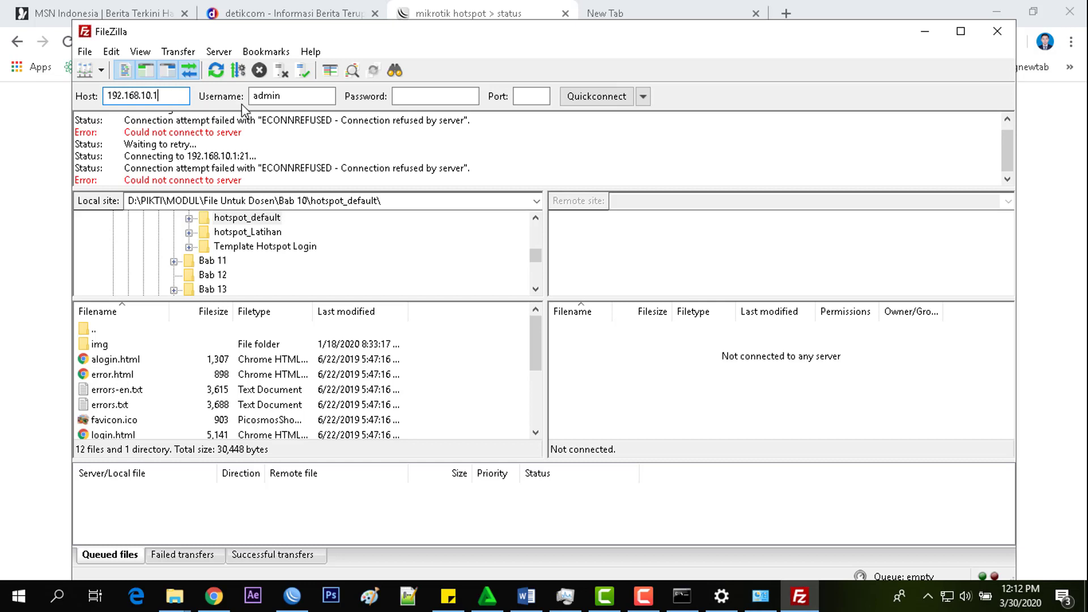
- Quickconnect to 192.168.10.1, accept the insecure plain FTP warning, and maximize FileZilla
{"action": "left_click", "coordinate": [598, 96]}
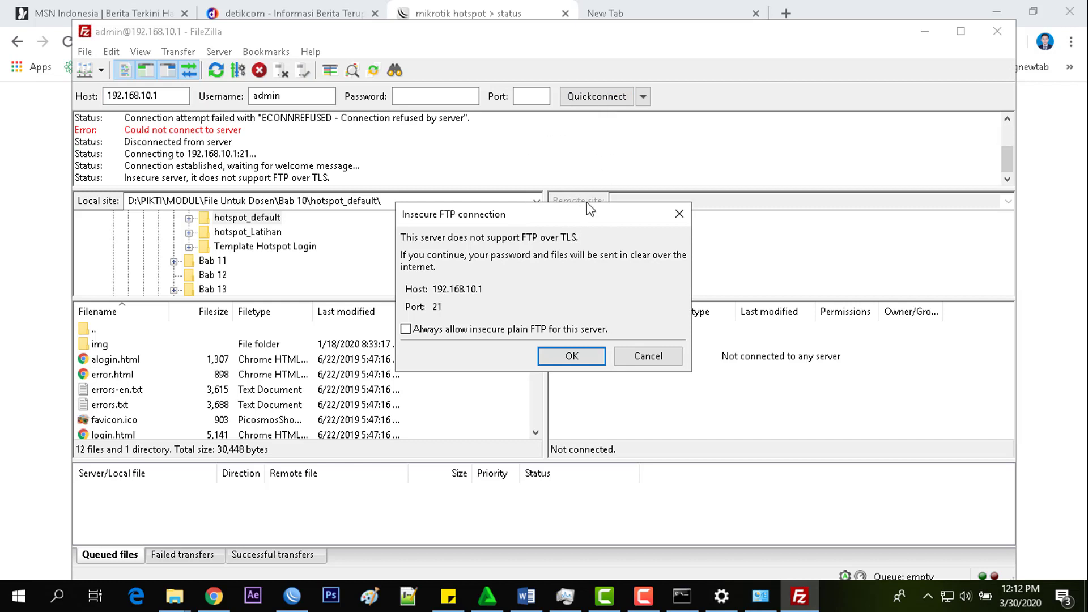
{"action": "left_click", "coordinate": [556, 355]}
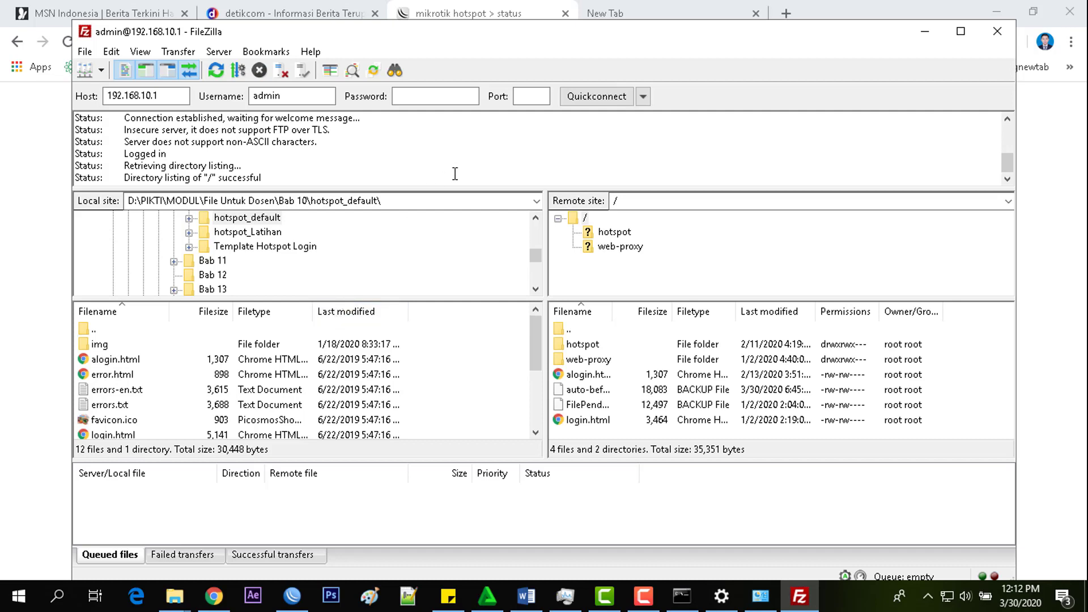
{"action": "double_click", "coordinate": [587, 40]}
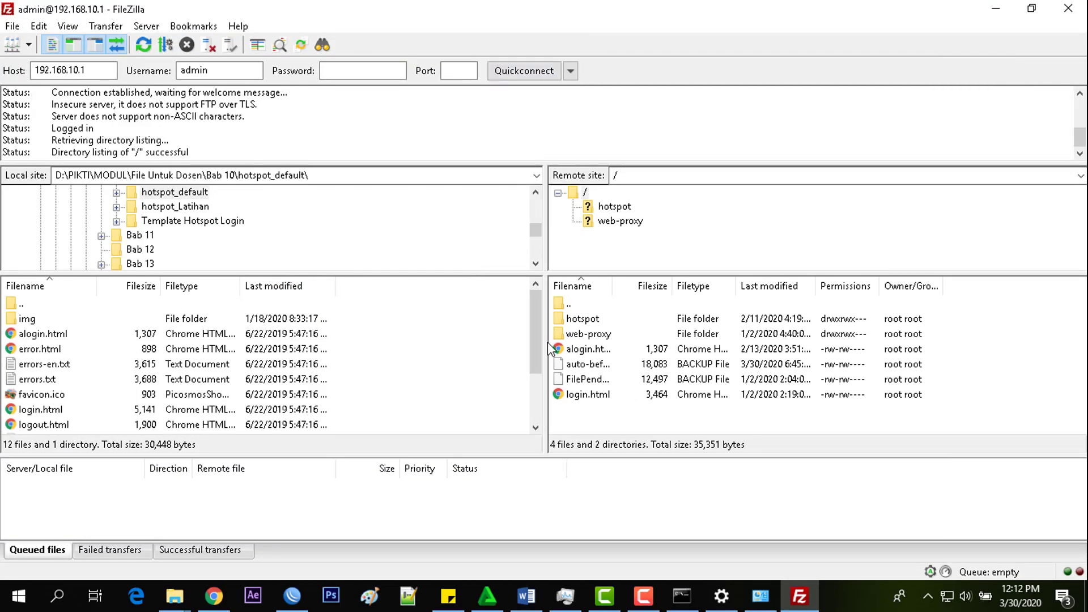
{"action": "left_click_drag", "start_coordinate": [543, 323], "coordinate": [545, 297]}
{"action": "scroll", "coordinate": [153, 253], "scroll_direction": "up", "scroll_amount": 1}
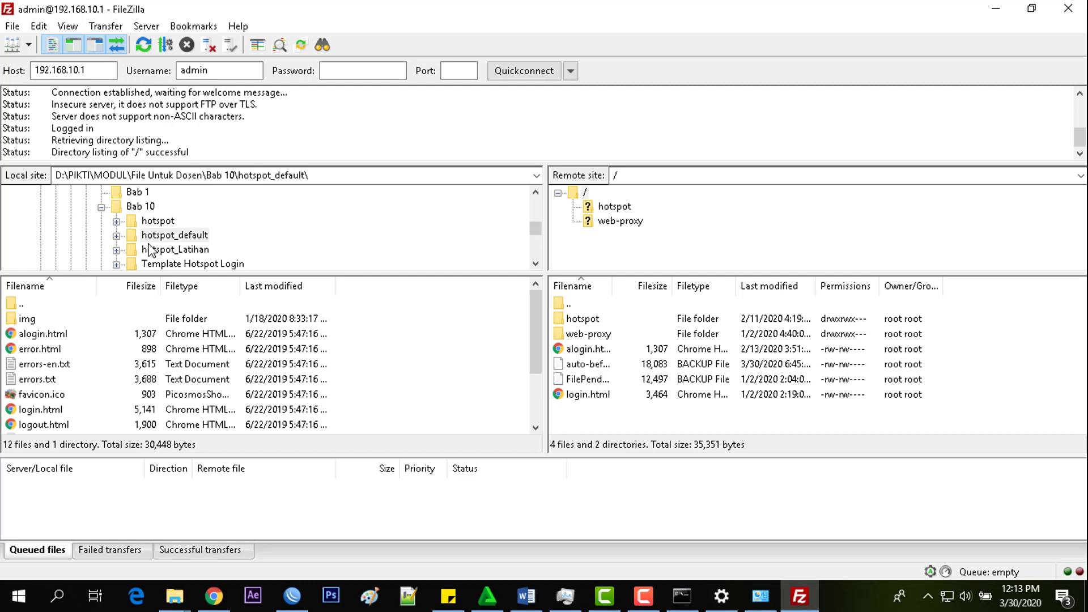
{"action": "scroll", "coordinate": [147, 247], "scroll_direction": "up", "scroll_amount": 6}
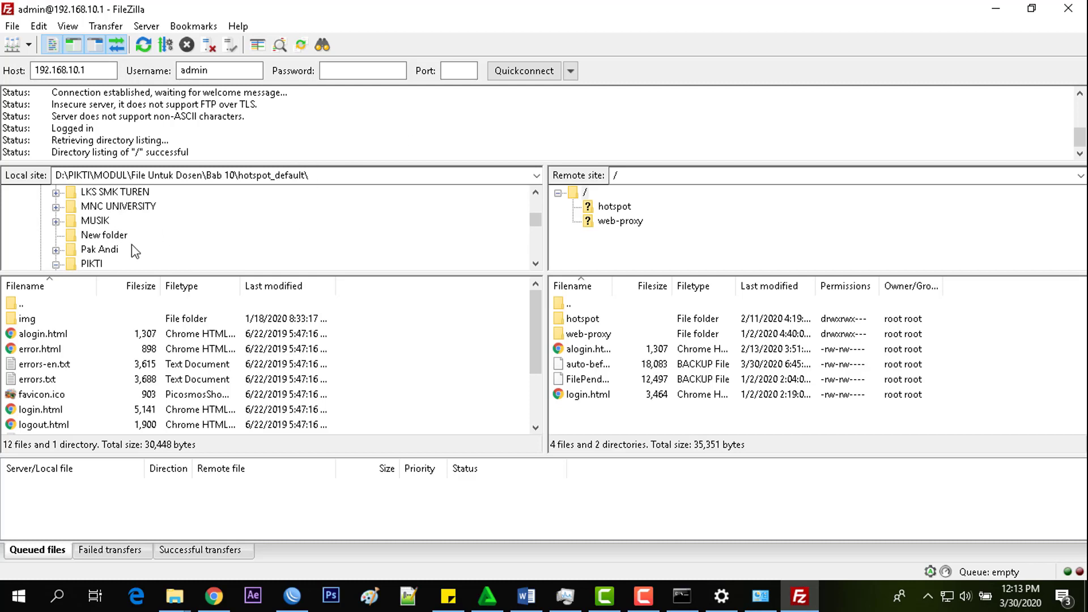
{"action": "scroll", "coordinate": [258, 229], "scroll_direction": "up", "scroll_amount": 1}
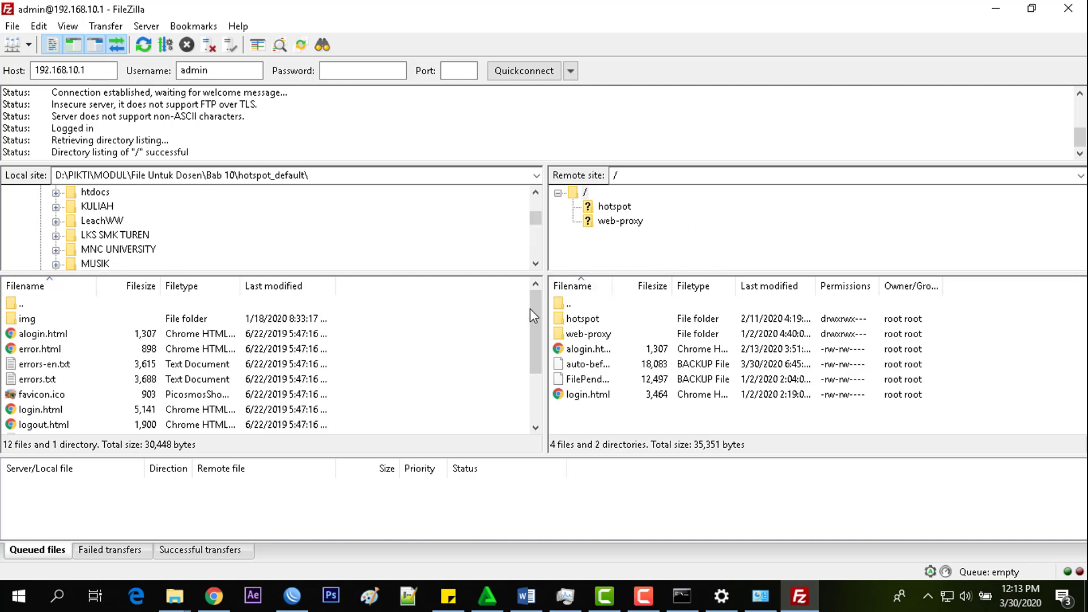
- Search Google for 'captive portal mikrotik free' in the empty new tab
{"action": "mouse_move", "coordinate": [529, 308]}
{"action": "left_mouse_down"}
{"action": "mouse_move", "coordinate": [529, 333]}
{"action": "mouse_move", "coordinate": [540, 309]}
{"action": "left_mouse_up"}
{"action": "mouse_move", "coordinate": [539, 309]}
{"action": "left_mouse_down"}
{"action": "mouse_move", "coordinate": [550, 341]}
{"action": "mouse_move", "coordinate": [539, 309]}
{"action": "left_mouse_up"}
{"action": "left_click", "coordinate": [225, 599]}
{"action": "left_click", "coordinate": [701, 6]}
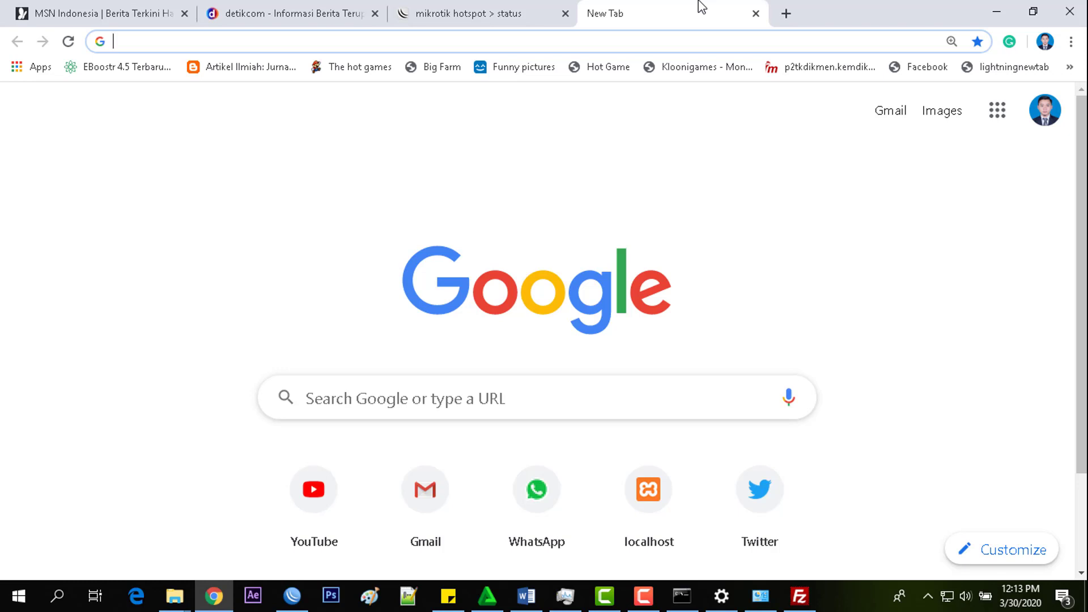
{"action": "type", "text": "captive"}
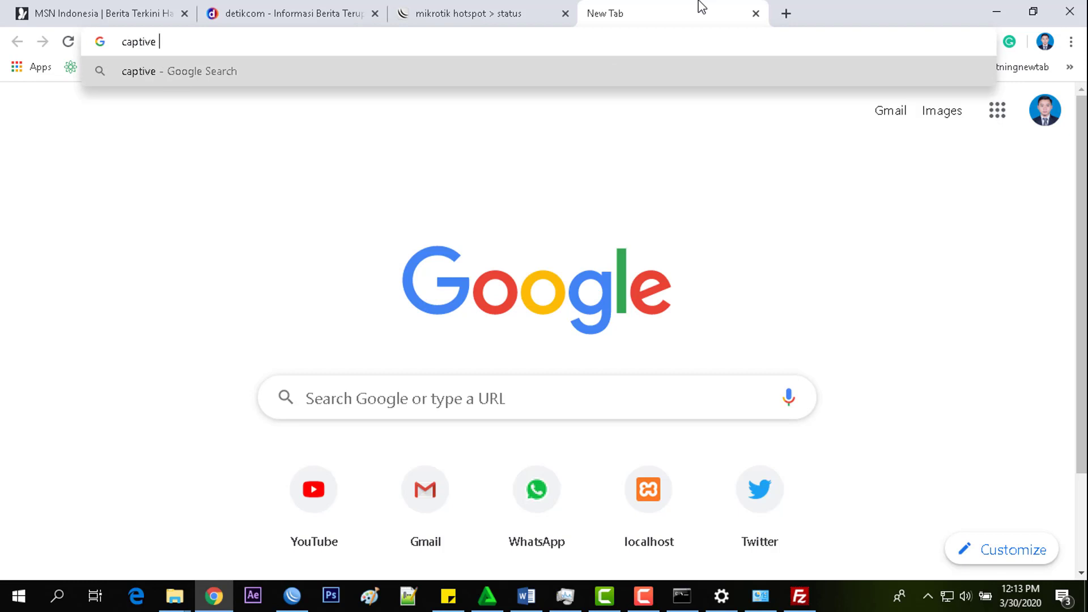
{"action": "type", "text": " portal "}
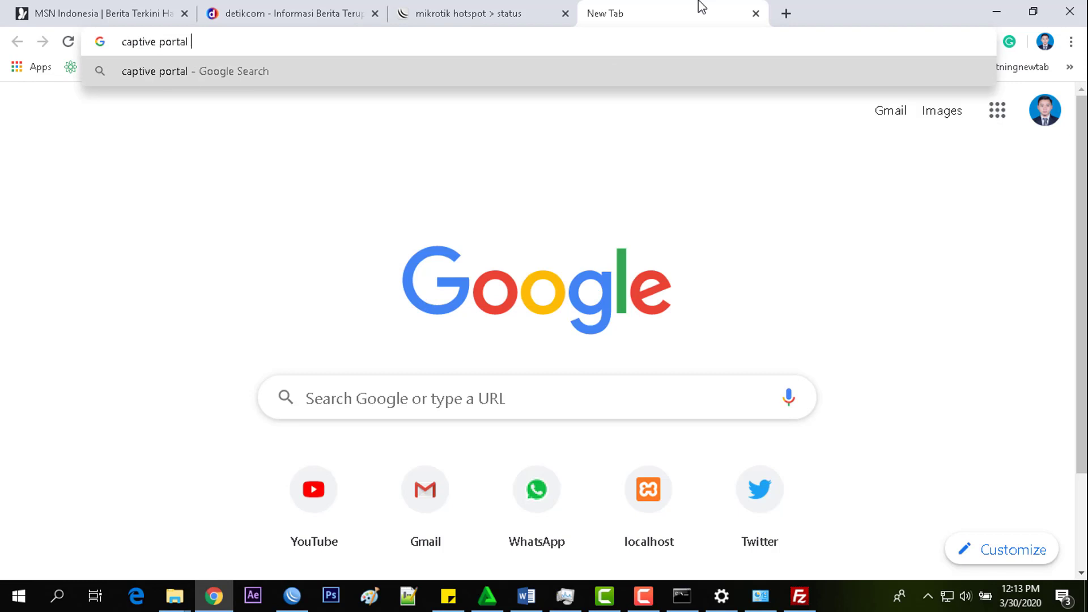
{"action": "type", "text": "mikrotik free"}
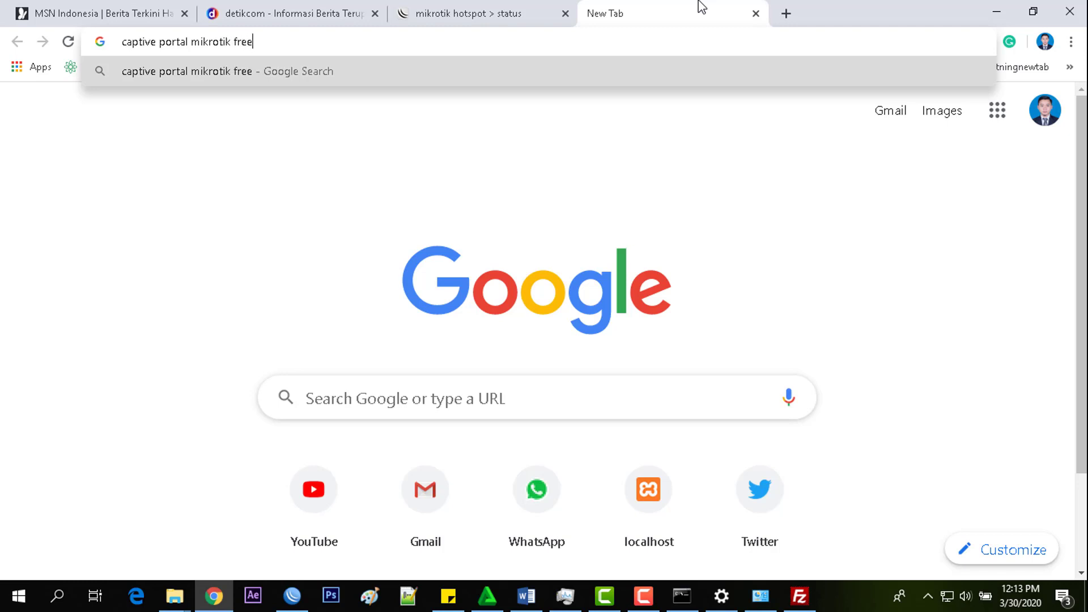
{"action": "key", "text": "Return"}
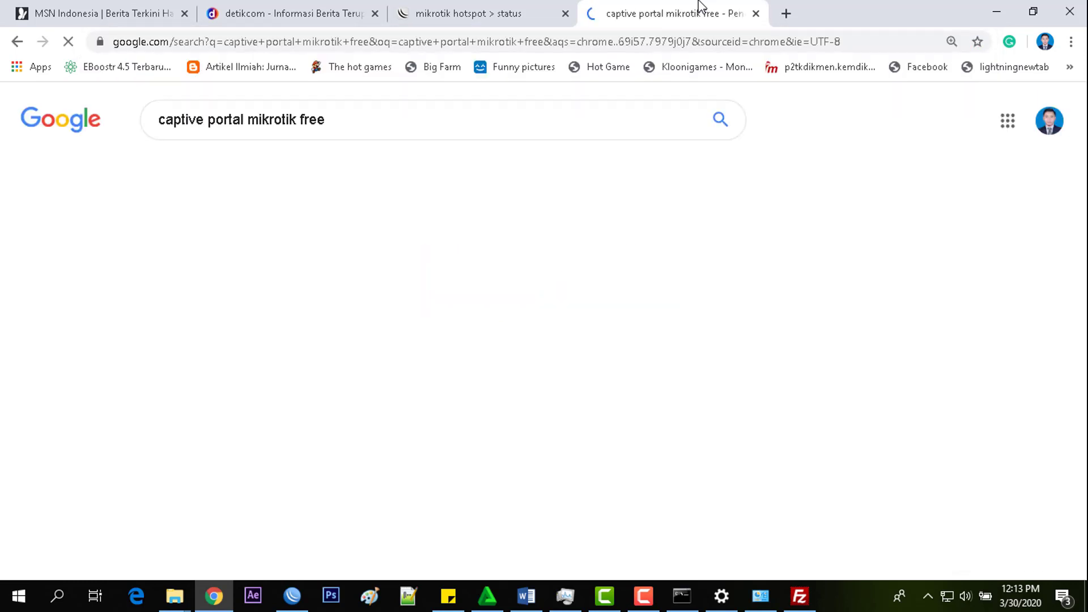
- Scroll the results and open the wifinet.my.id result in a new tab
{"action": "scroll", "coordinate": [757, 170], "scroll_direction": "down", "scroll_amount": 8}
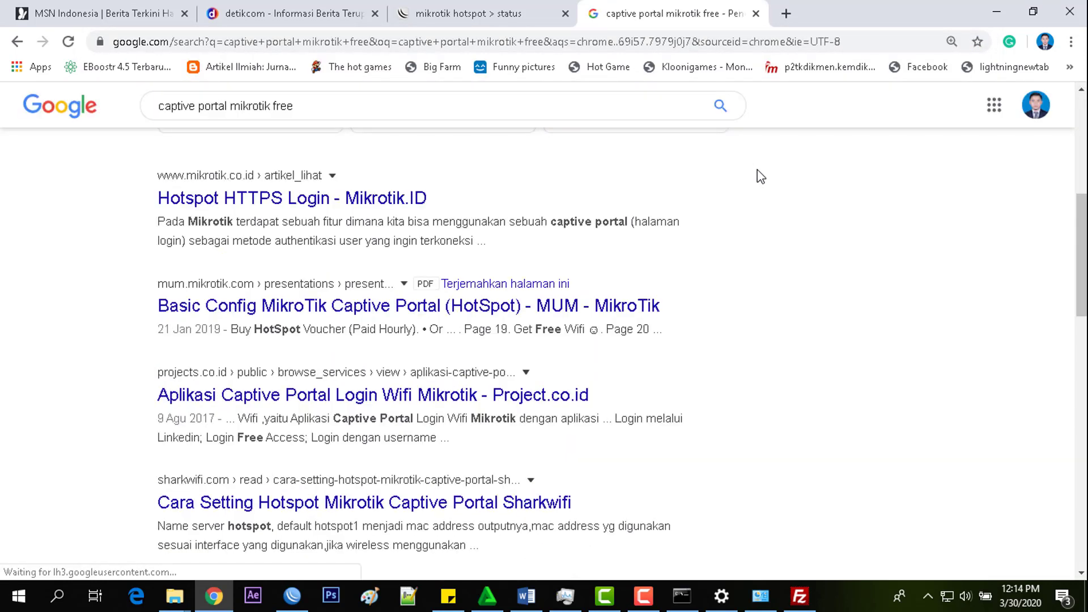
{"action": "scroll", "coordinate": [737, 192], "scroll_direction": "down", "scroll_amount": 7}
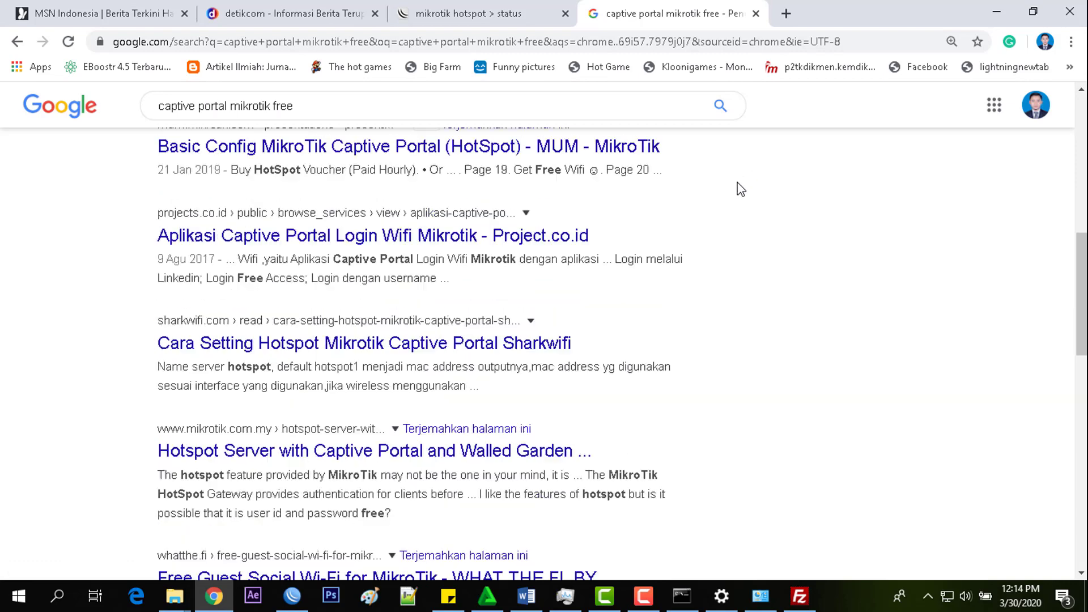
{"action": "scroll", "coordinate": [737, 198], "scroll_direction": "down", "scroll_amount": 1}
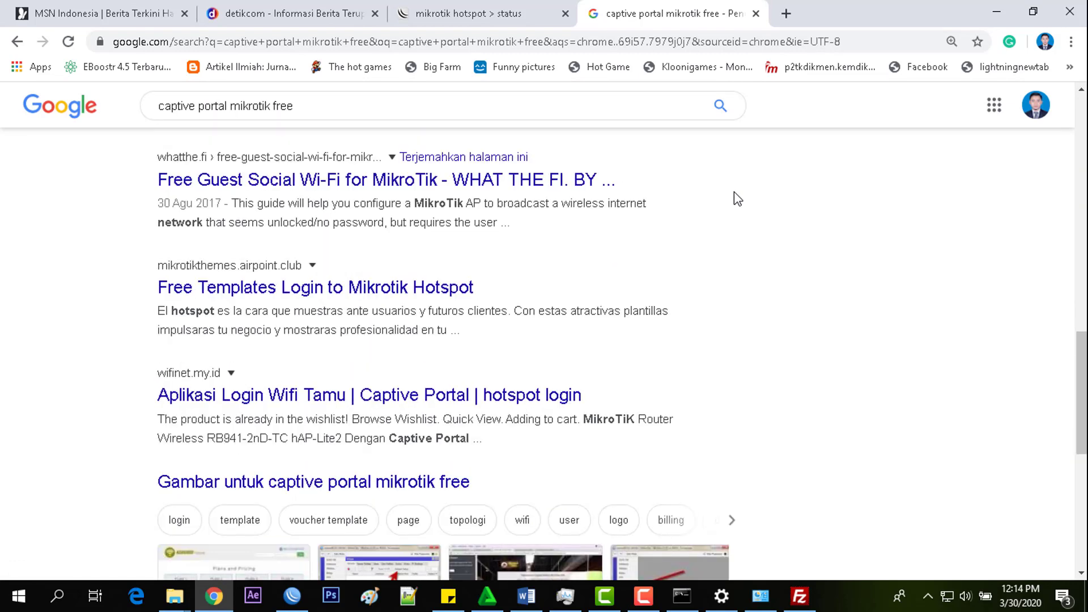
{"action": "scroll", "coordinate": [733, 192], "scroll_direction": "down", "scroll_amount": 3}
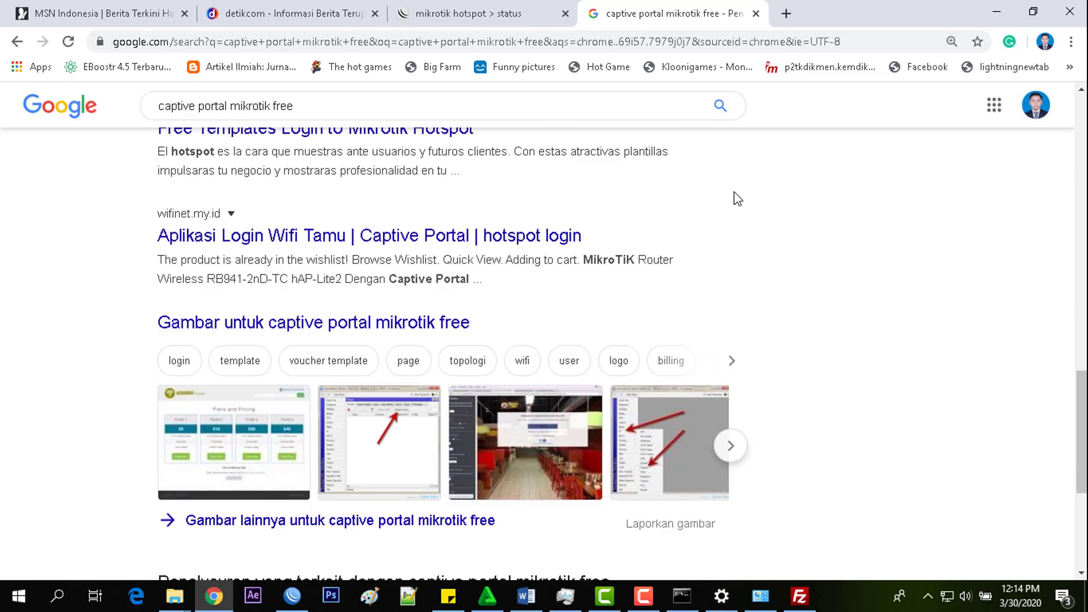
{"action": "scroll", "coordinate": [738, 195], "scroll_direction": "up", "scroll_amount": 1}
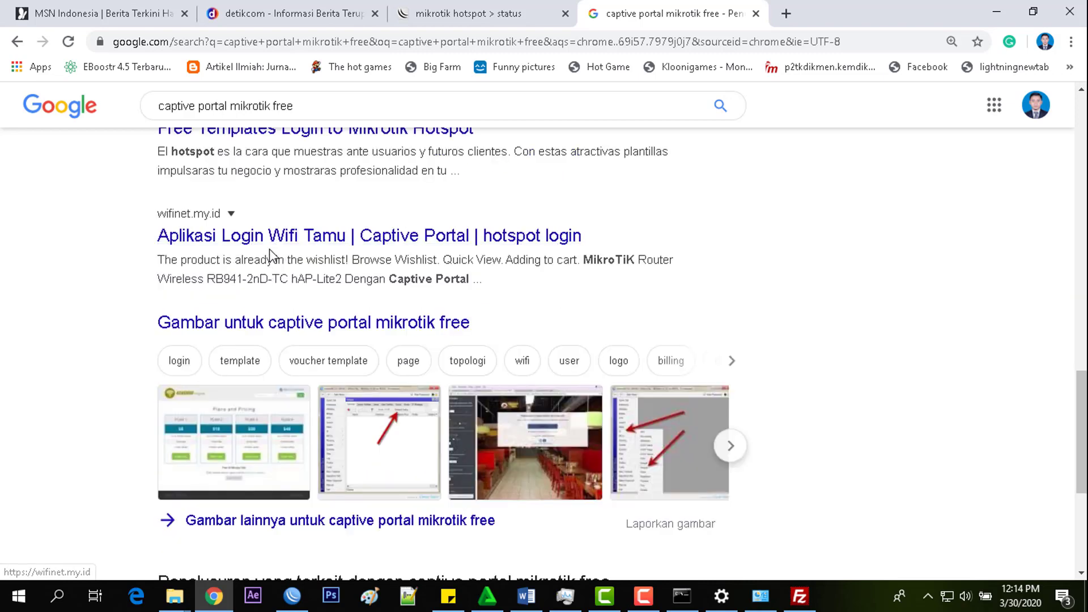
{"action": "right_click", "coordinate": [269, 238]}
{"action": "left_click", "coordinate": [353, 246]}
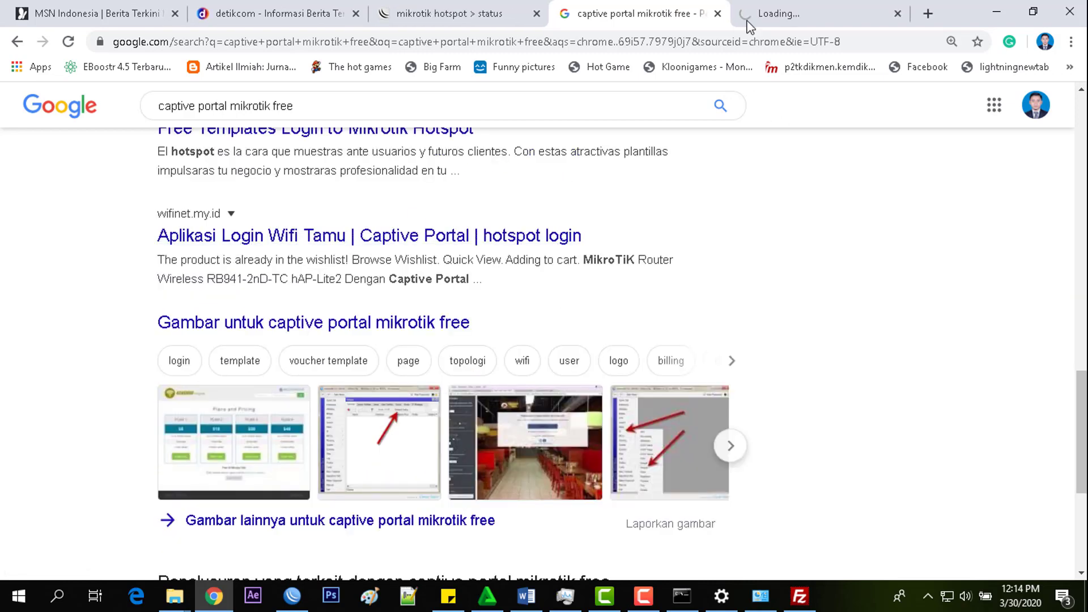
- Browse the SharkWiFi router and login-WiFi product grid on wifinet.my.id, then close that tab
{"action": "left_click", "coordinate": [795, 6]}
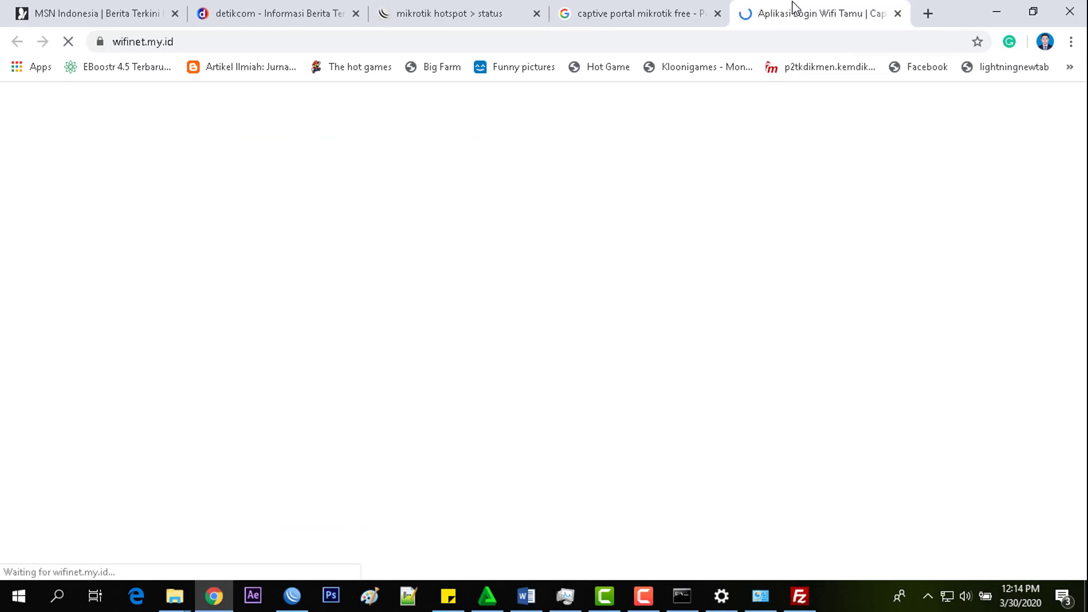
{"action": "scroll", "coordinate": [767, 156], "scroll_direction": "down", "scroll_amount": 5}
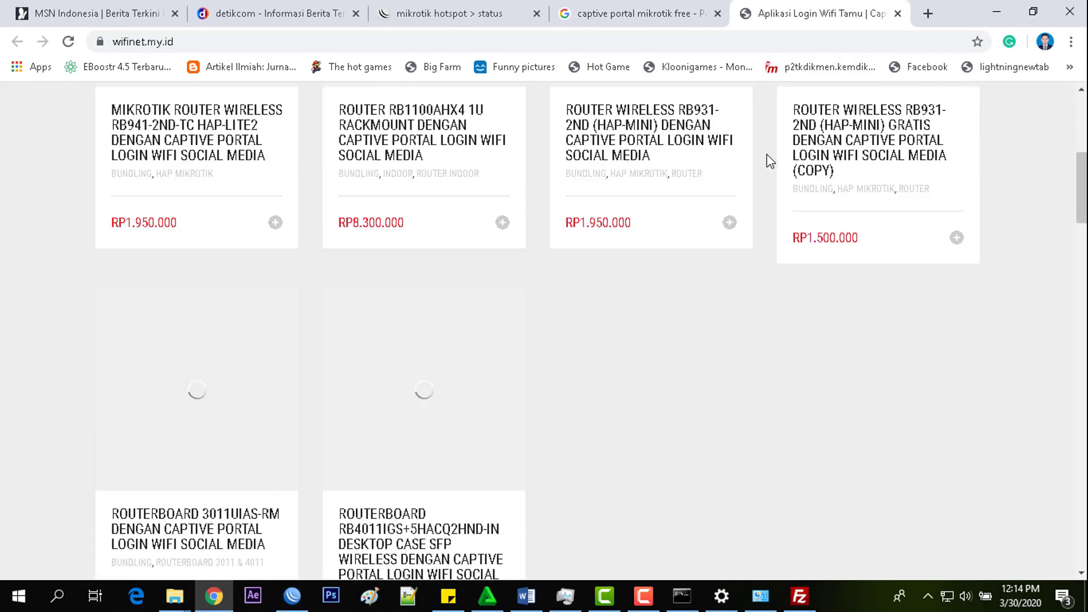
{"action": "scroll", "coordinate": [770, 162], "scroll_direction": "down", "scroll_amount": 12}
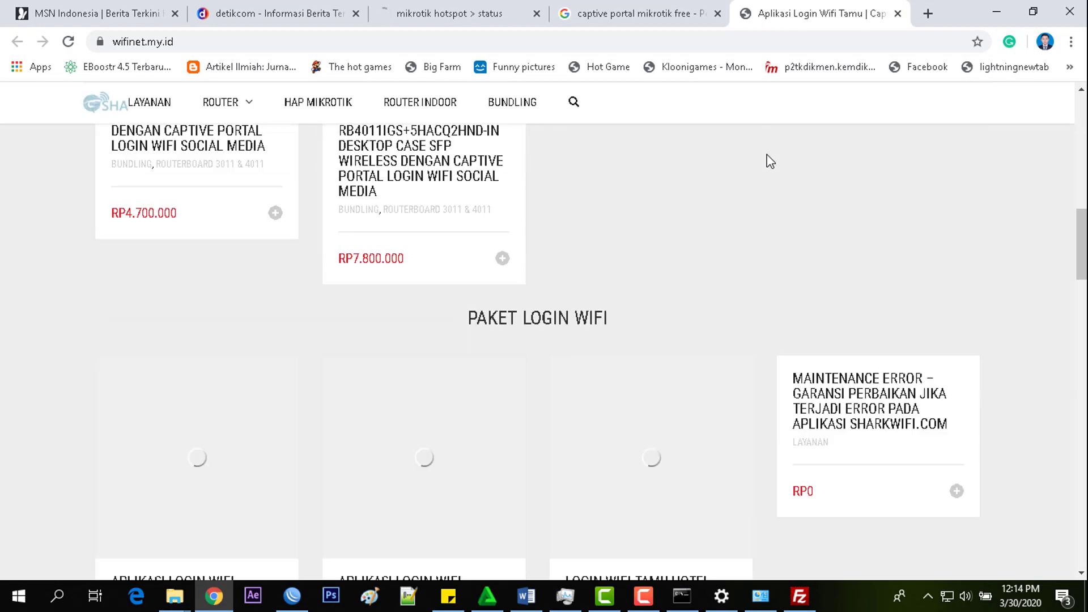
{"action": "scroll", "coordinate": [770, 161], "scroll_direction": "down", "scroll_amount": 5}
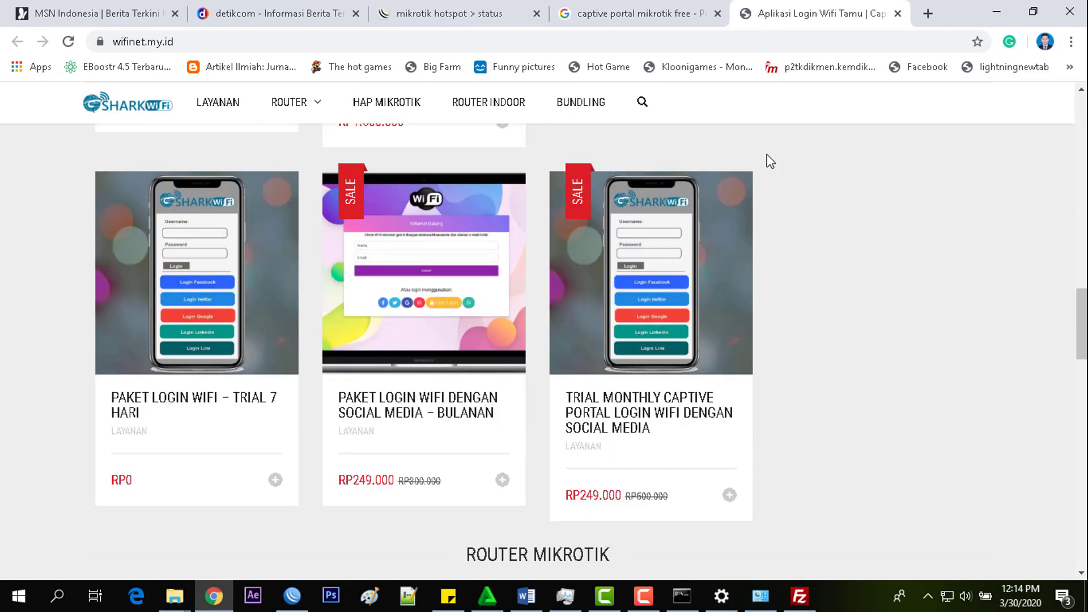
{"action": "scroll", "coordinate": [770, 161], "scroll_direction": "up", "scroll_amount": 2}
{"action": "scroll", "coordinate": [769, 162], "scroll_direction": "down", "scroll_amount": 2}
{"action": "scroll", "coordinate": [769, 162], "scroll_direction": "up", "scroll_amount": 4}
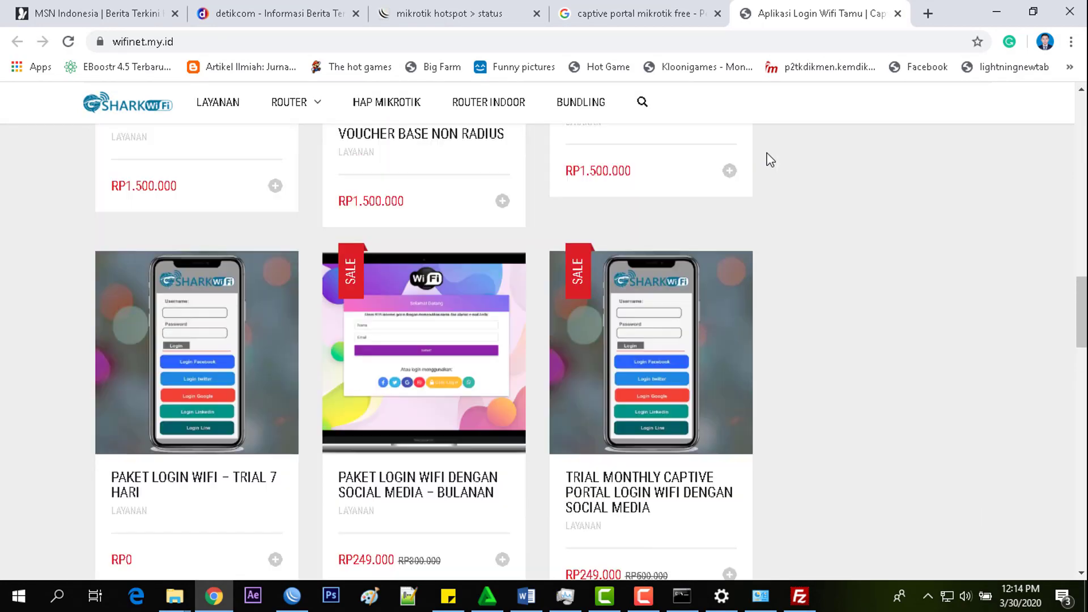
{"action": "scroll", "coordinate": [768, 159], "scroll_direction": "down", "scroll_amount": 18}
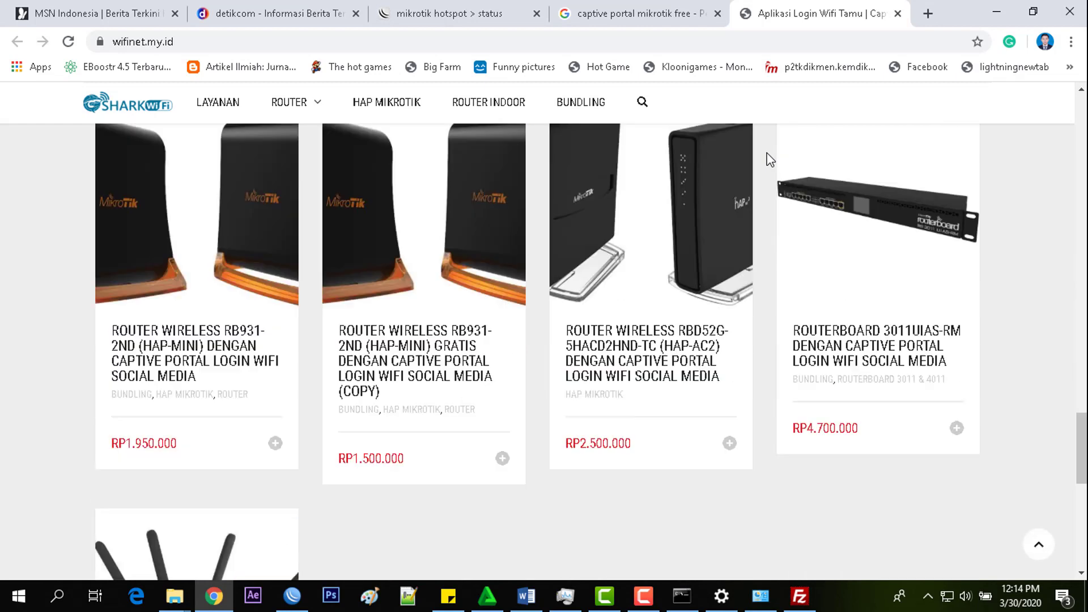
{"action": "scroll", "coordinate": [736, 145], "scroll_direction": "up", "scroll_amount": 16}
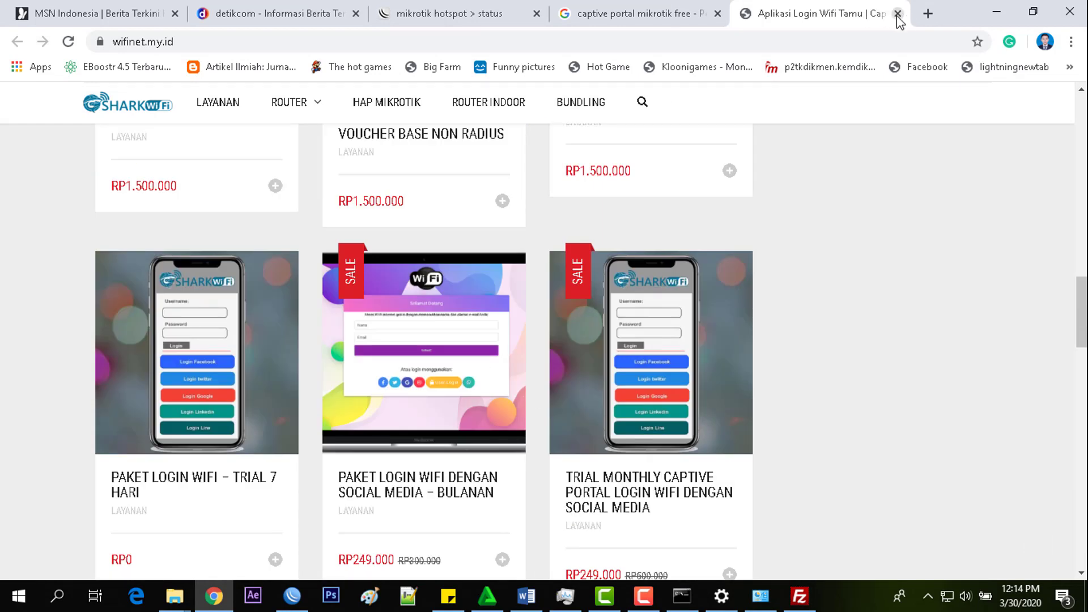
{"action": "left_click", "coordinate": [897, 13]}
{"action": "scroll", "coordinate": [415, 181], "scroll_direction": "up", "scroll_amount": 20}
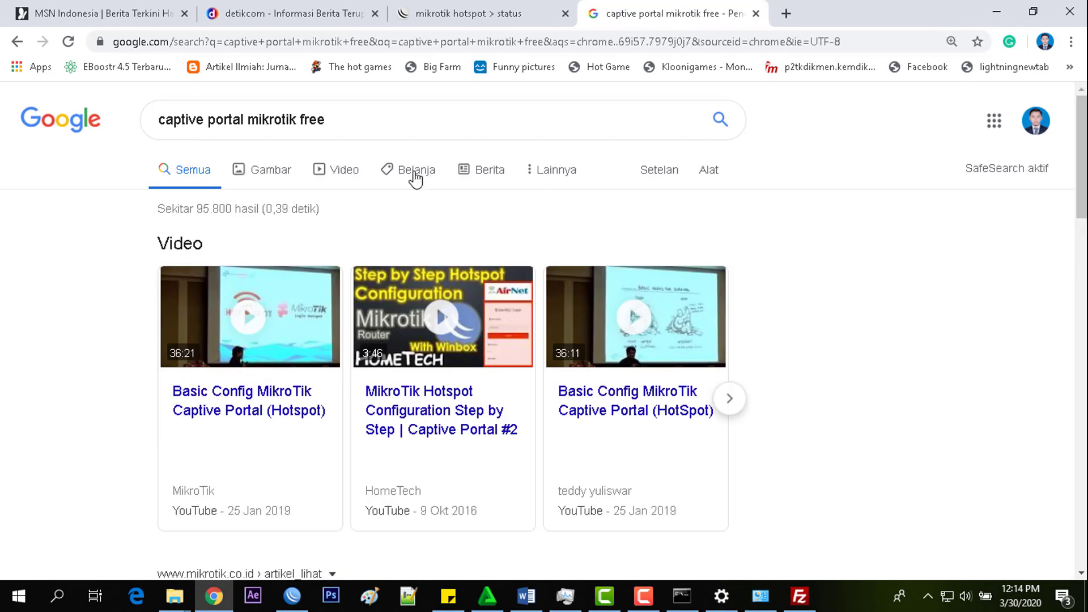
- Change the Google query to 'login page mikrotik free' and search
{"action": "left_click_drag", "start_coordinate": [250, 120], "coordinate": [110, 192]}
{"action": "key", "text": "BackSpace"}
{"action": "type", "text": "login pag"}
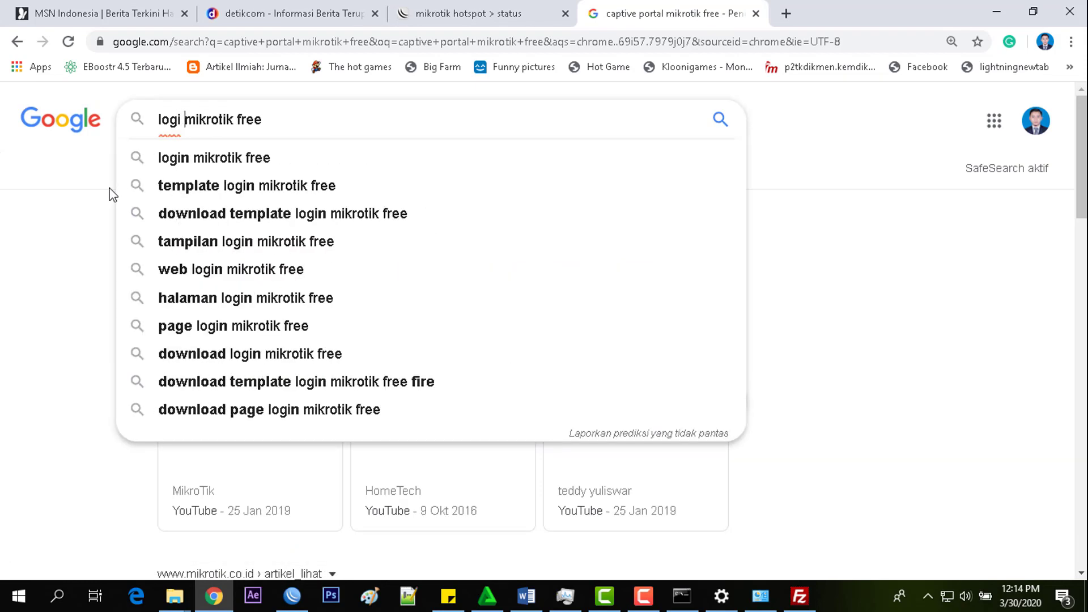
{"action": "type", "text": "e"}
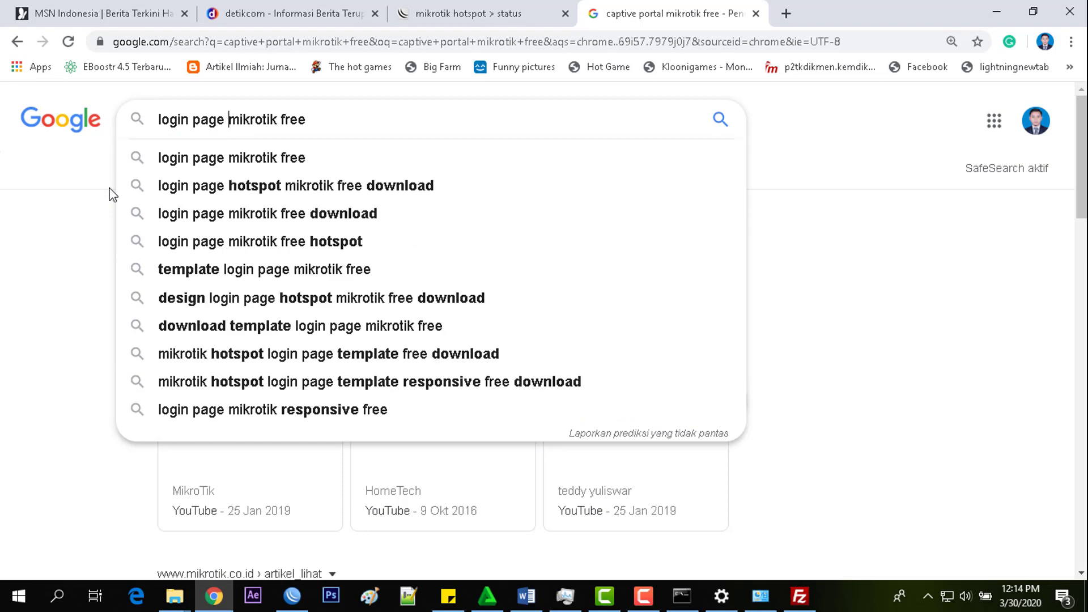
{"action": "key", "text": "Return"}
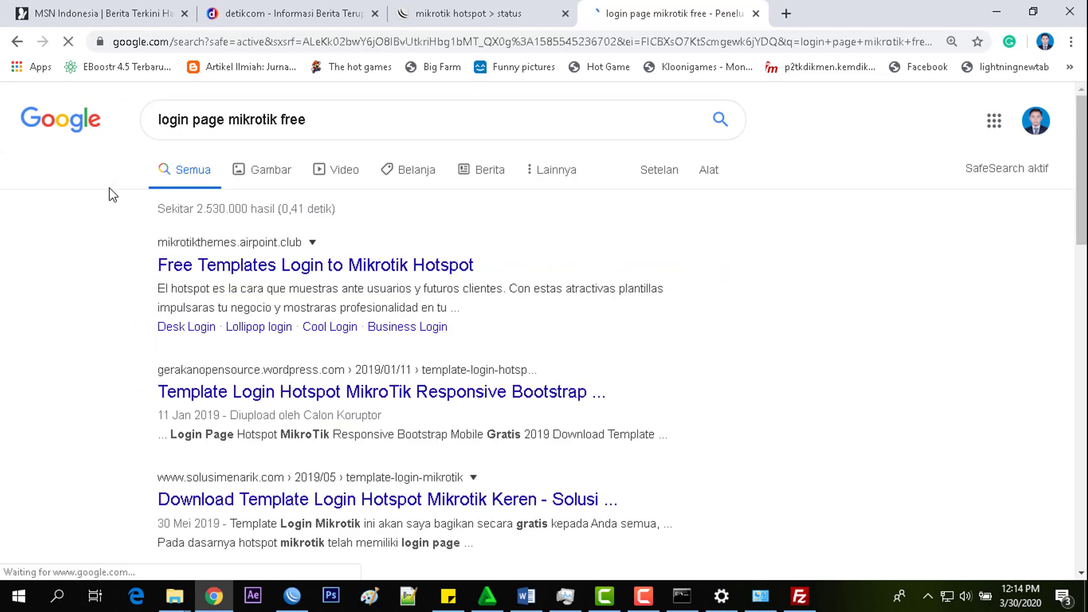
- Open the 'Free Templates Login to Mikrotik Hotspot' result in a new tab
{"action": "scroll", "coordinate": [510, 193], "scroll_direction": "down", "scroll_amount": 1}
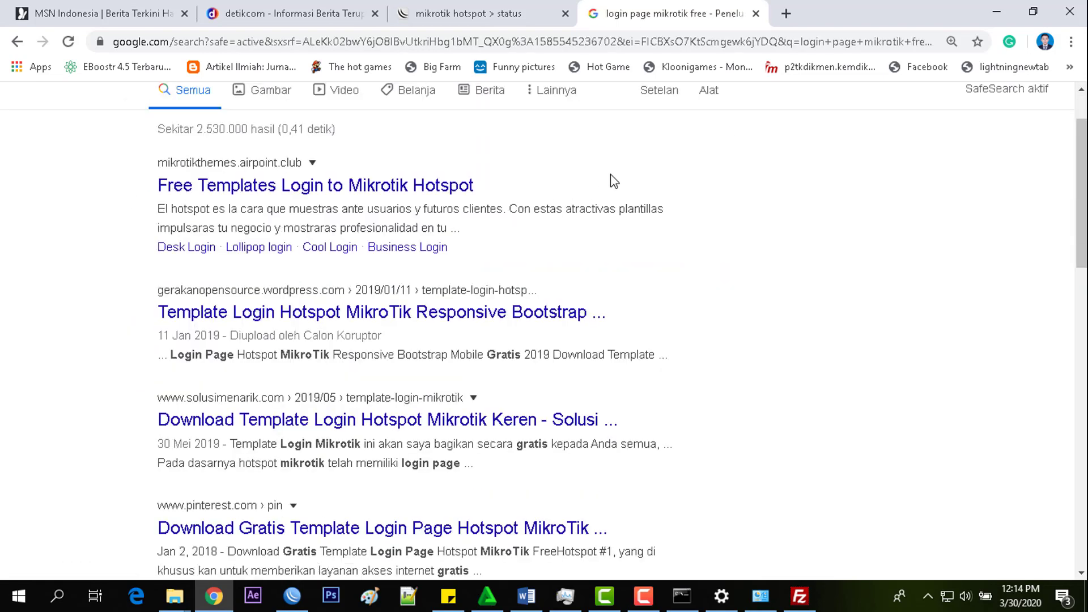
{"action": "scroll", "coordinate": [611, 175], "scroll_direction": "down", "scroll_amount": 3}
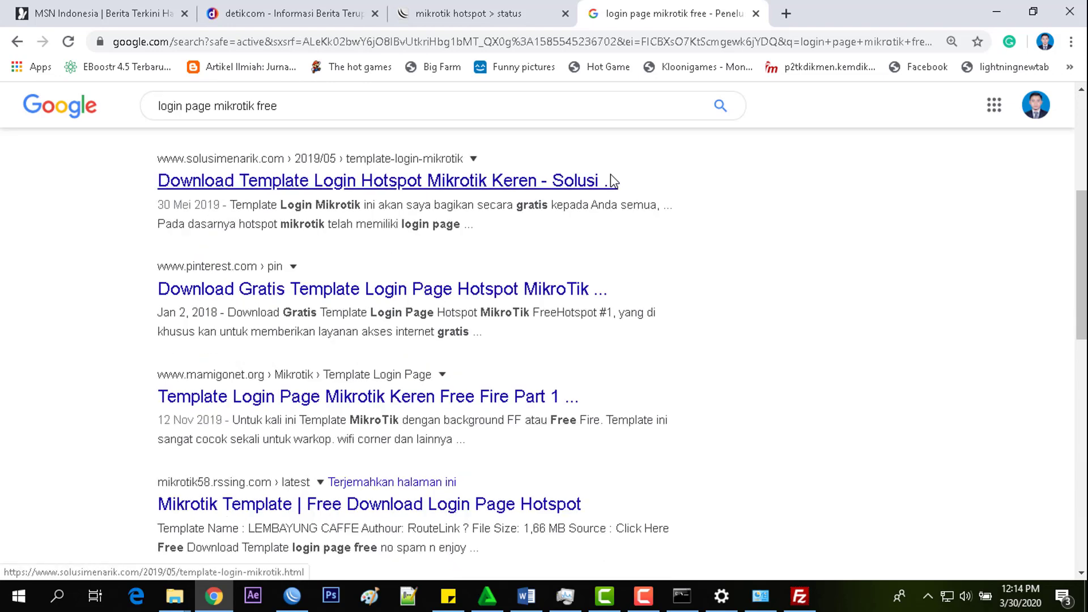
{"action": "scroll", "coordinate": [612, 180], "scroll_direction": "down", "scroll_amount": 5}
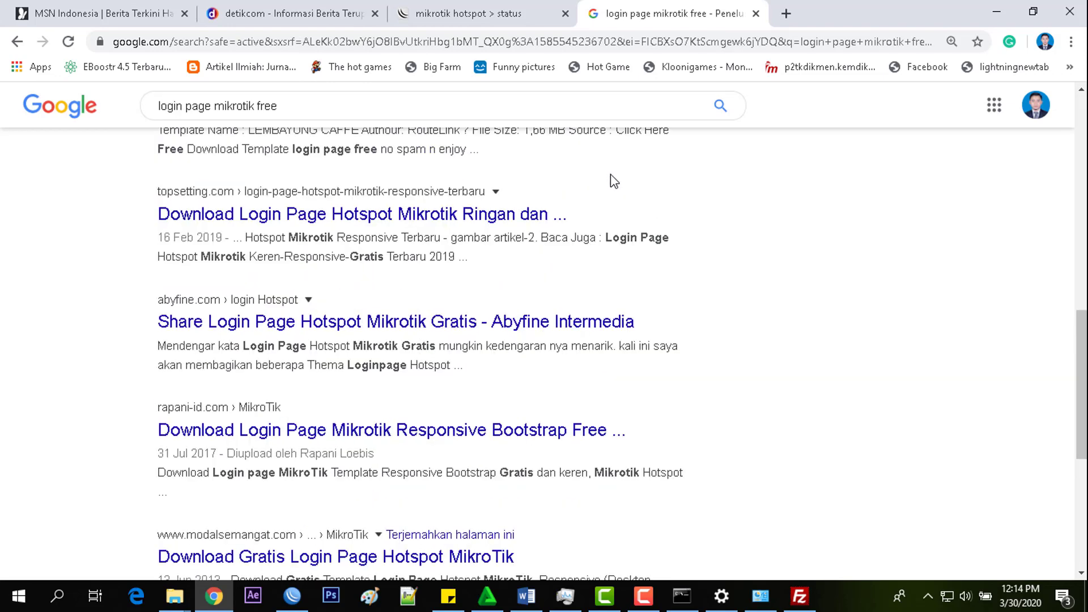
{"action": "scroll", "coordinate": [610, 175], "scroll_direction": "down", "scroll_amount": 3}
{"action": "scroll", "coordinate": [610, 175], "scroll_direction": "up", "scroll_amount": 6}
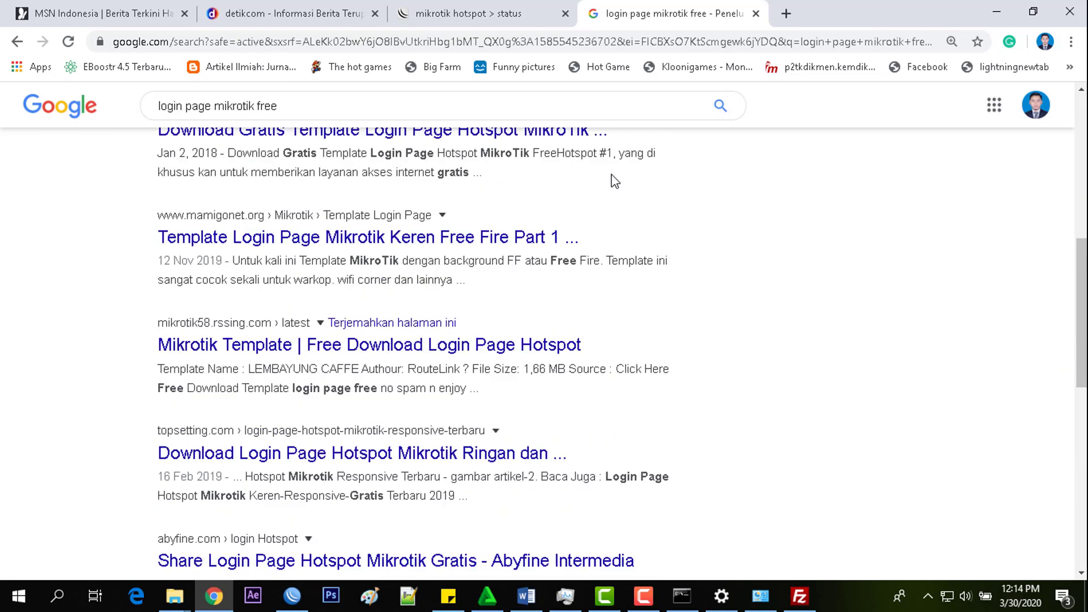
{"action": "scroll", "coordinate": [611, 175], "scroll_direction": "up", "scroll_amount": 6}
{"action": "right_click", "coordinate": [404, 266]}
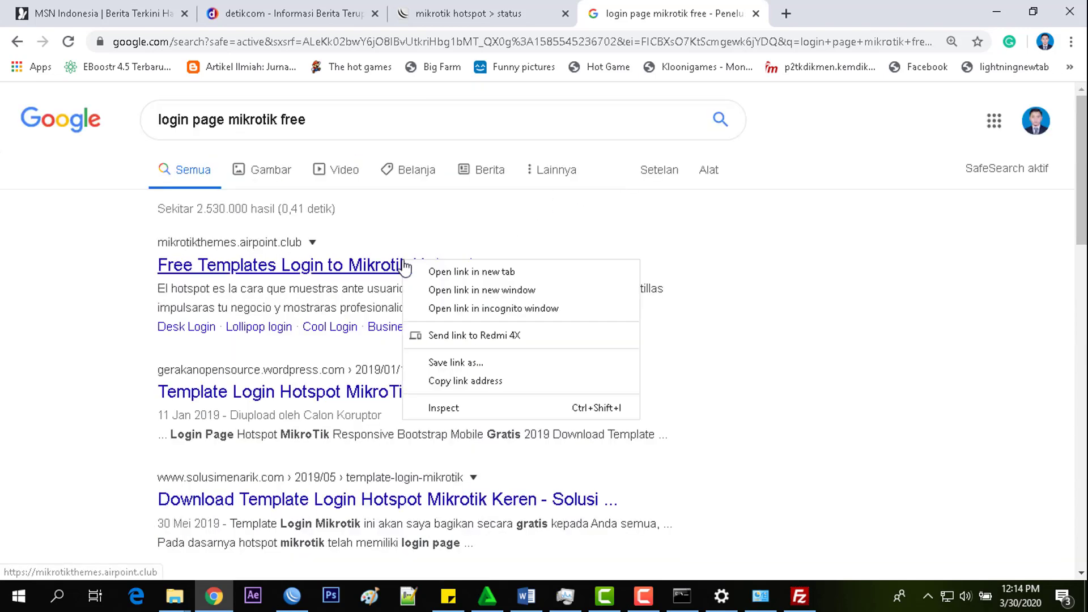
{"action": "left_click", "coordinate": [431, 272]}
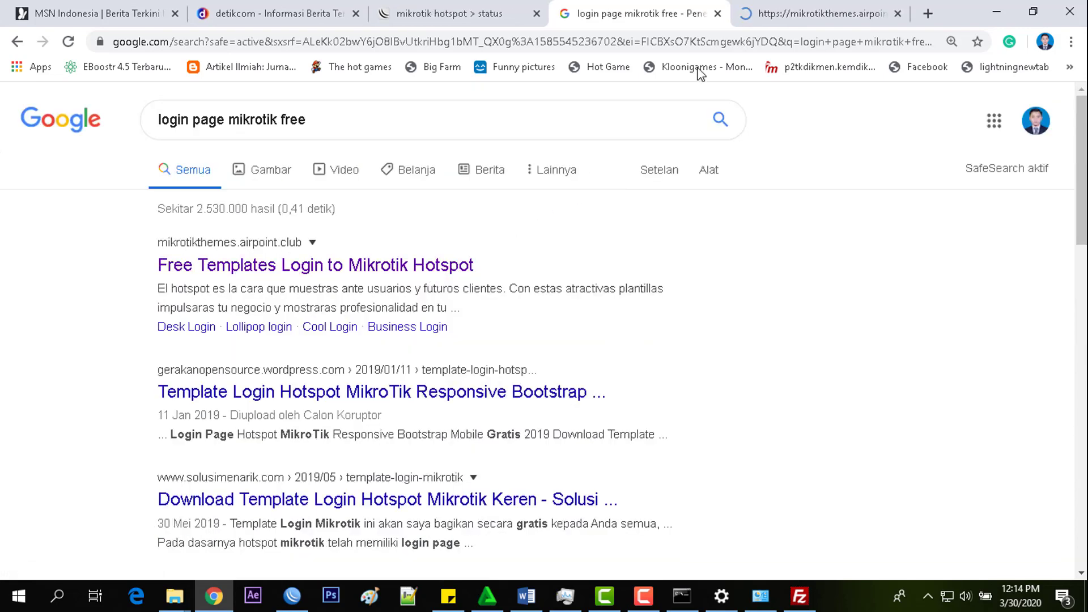
- Scroll through the mikrotikthemes.airpoint.club templates like Material Flat, Neon and WiFi_Lock, then return to the top
{"action": "left_click", "coordinate": [825, 9]}
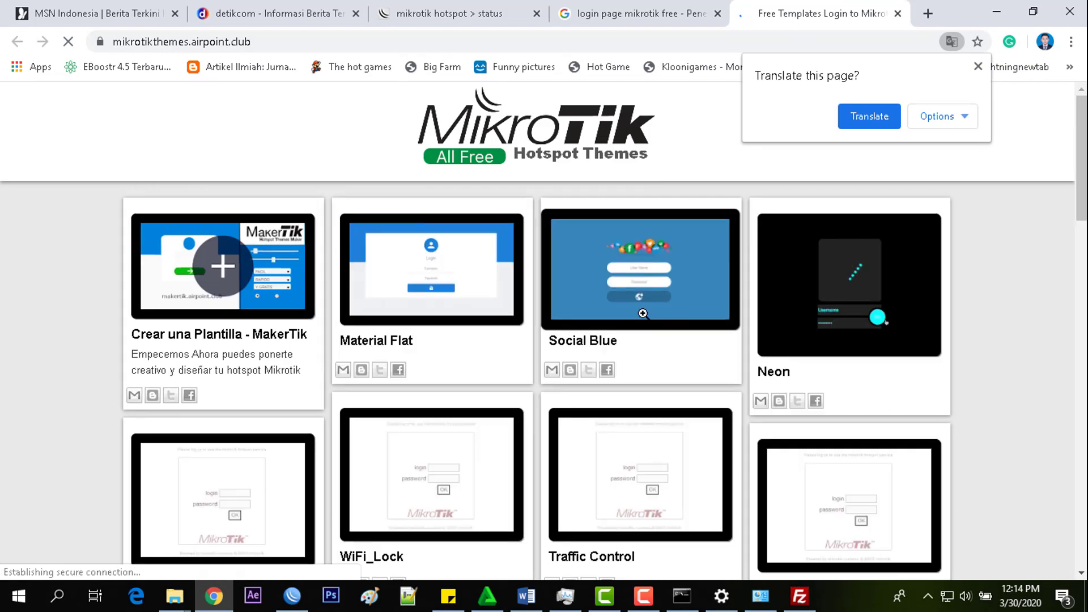
{"action": "scroll", "coordinate": [989, 303], "scroll_direction": "down", "scroll_amount": 3}
{"action": "scroll", "coordinate": [989, 304], "scroll_direction": "up", "scroll_amount": 3}
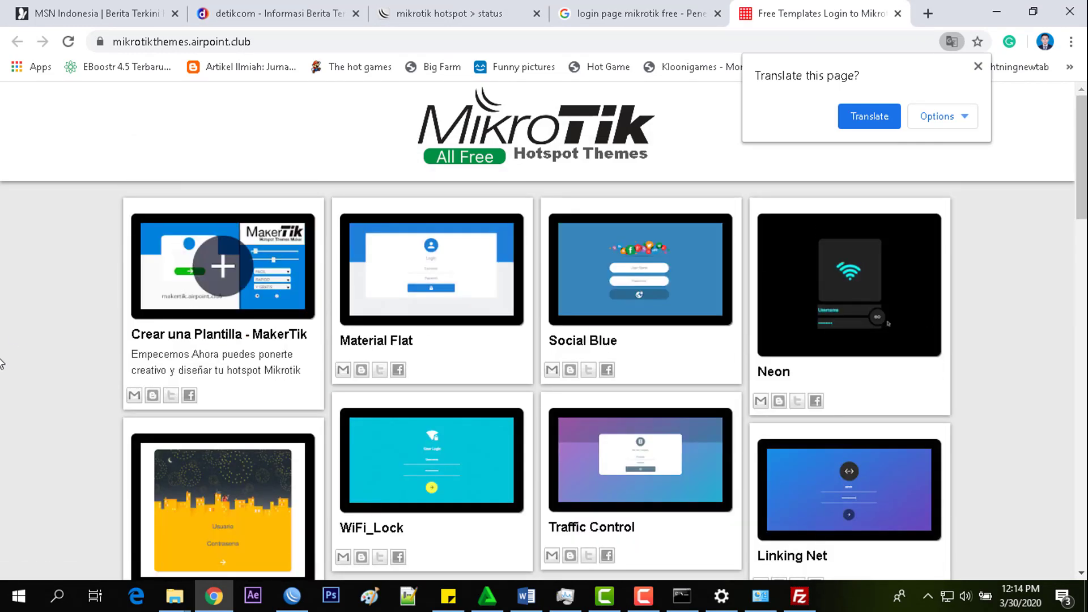
{"action": "scroll", "coordinate": [726, 374], "scroll_direction": "down", "scroll_amount": 4}
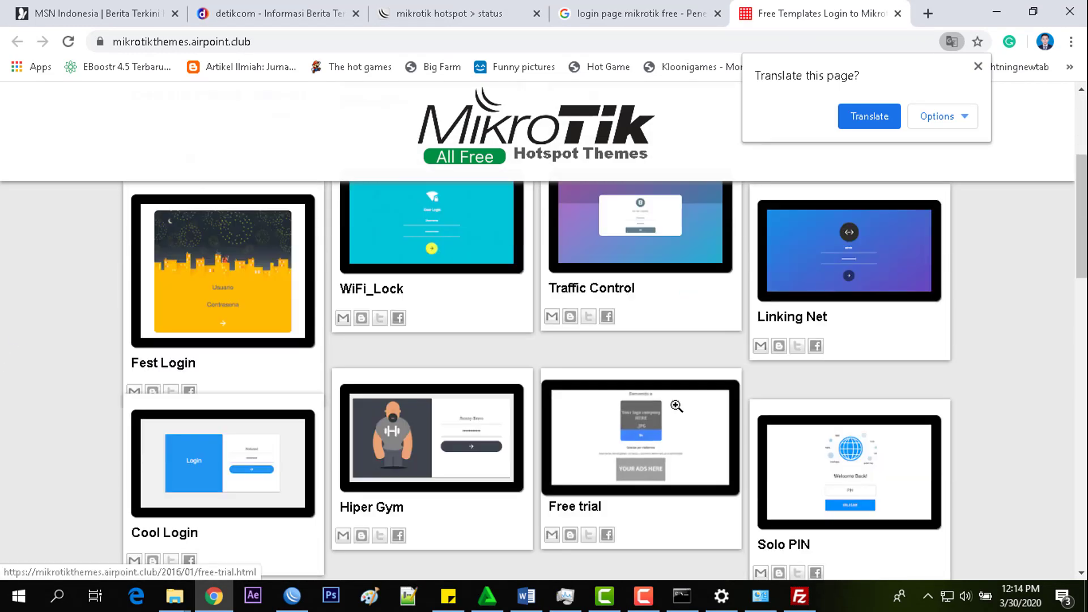
{"action": "scroll", "coordinate": [469, 365], "scroll_direction": "down", "scroll_amount": 3}
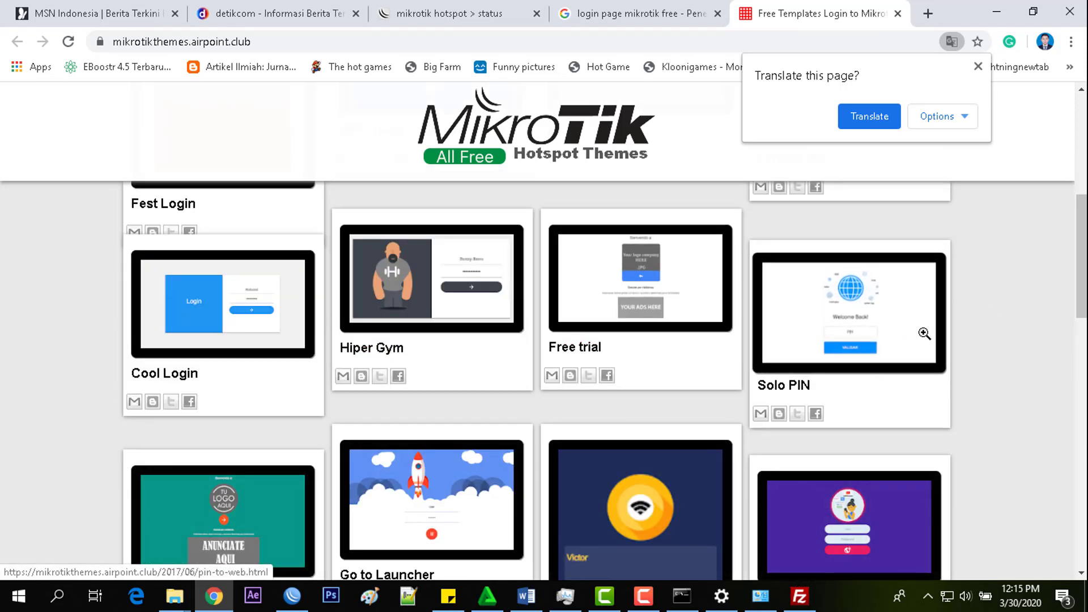
{"action": "scroll", "coordinate": [973, 297], "scroll_direction": "down", "scroll_amount": 2}
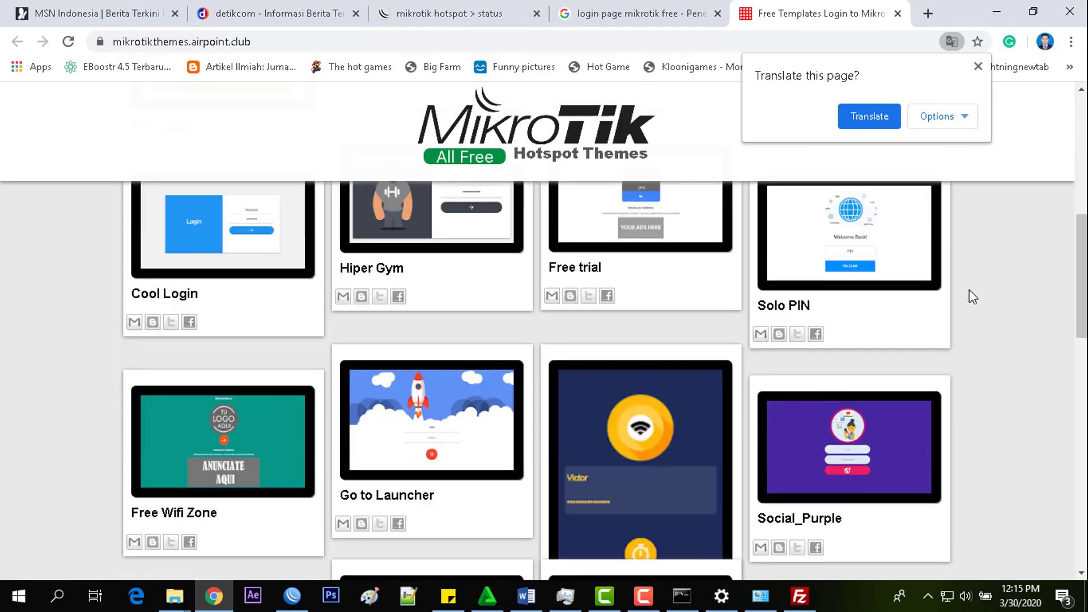
{"action": "scroll", "coordinate": [970, 290], "scroll_direction": "down", "scroll_amount": 3}
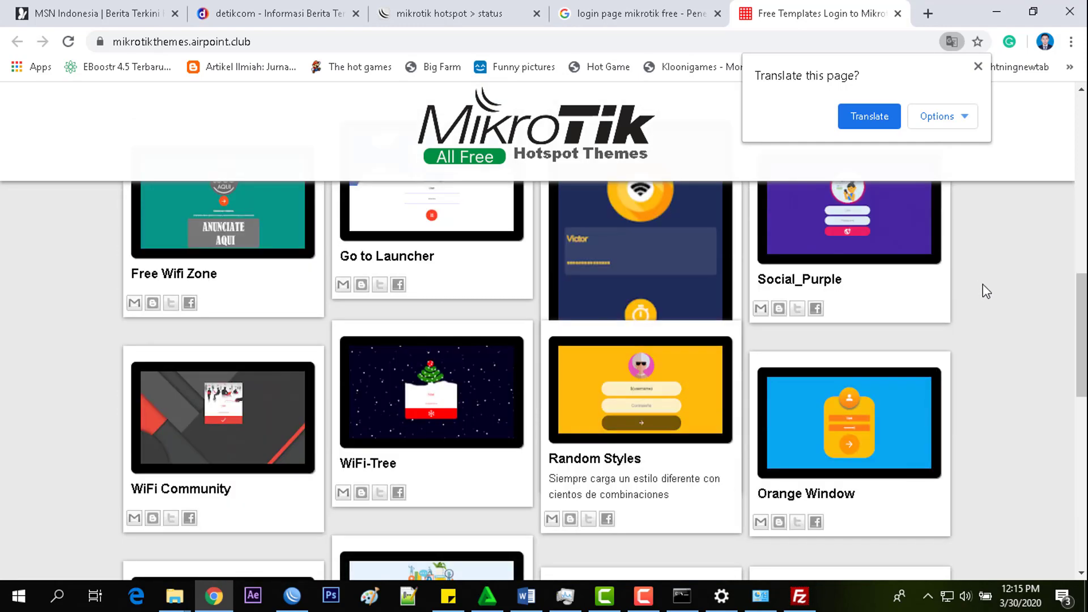
{"action": "scroll", "coordinate": [986, 290], "scroll_direction": "down", "scroll_amount": 4}
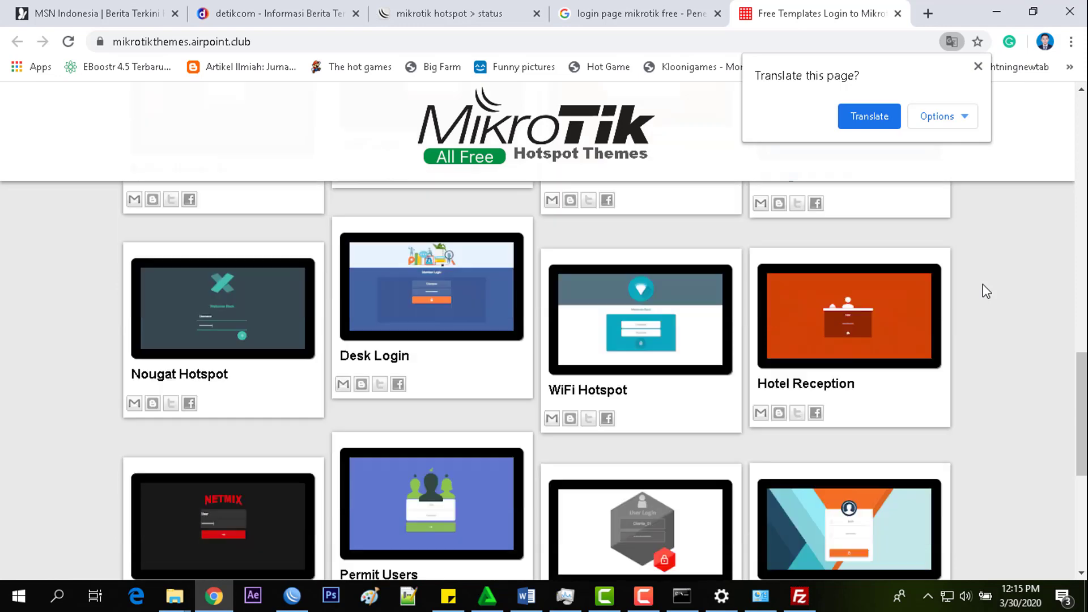
{"action": "scroll", "coordinate": [987, 291], "scroll_direction": "down", "scroll_amount": 5}
{"action": "scroll", "coordinate": [995, 284], "scroll_direction": "up", "scroll_amount": 9}
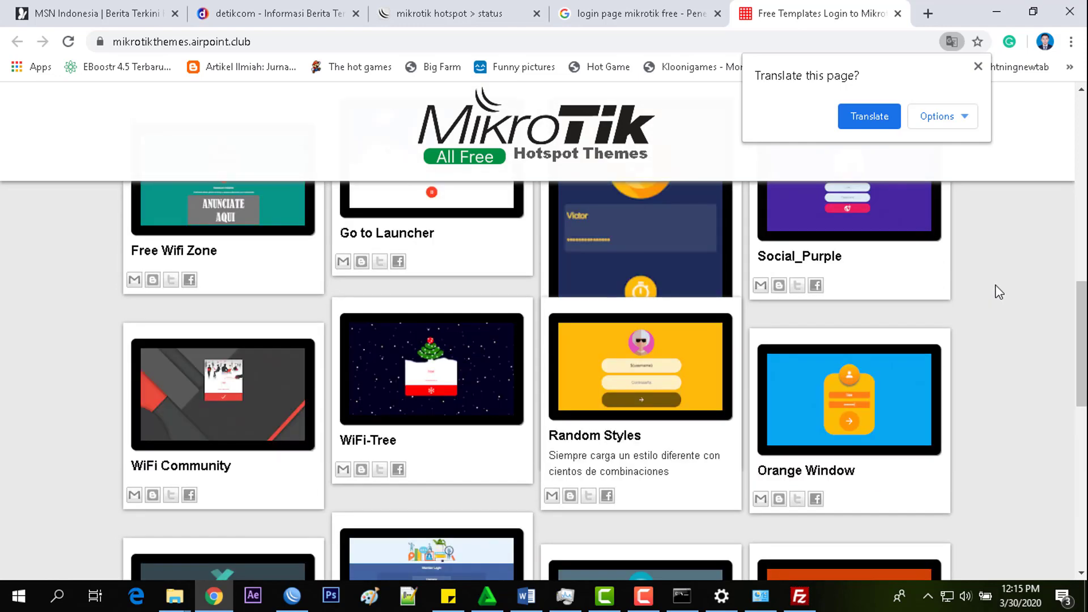
{"action": "scroll", "coordinate": [996, 285], "scroll_direction": "up", "scroll_amount": 10}
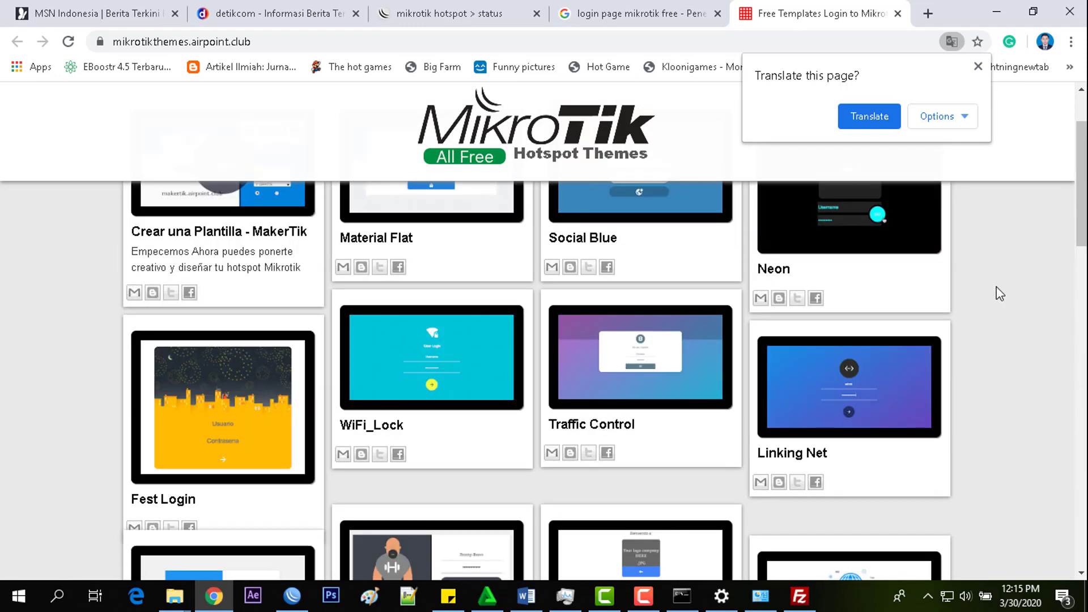
{"action": "scroll", "coordinate": [995, 291], "scroll_direction": "up", "scroll_amount": 1}
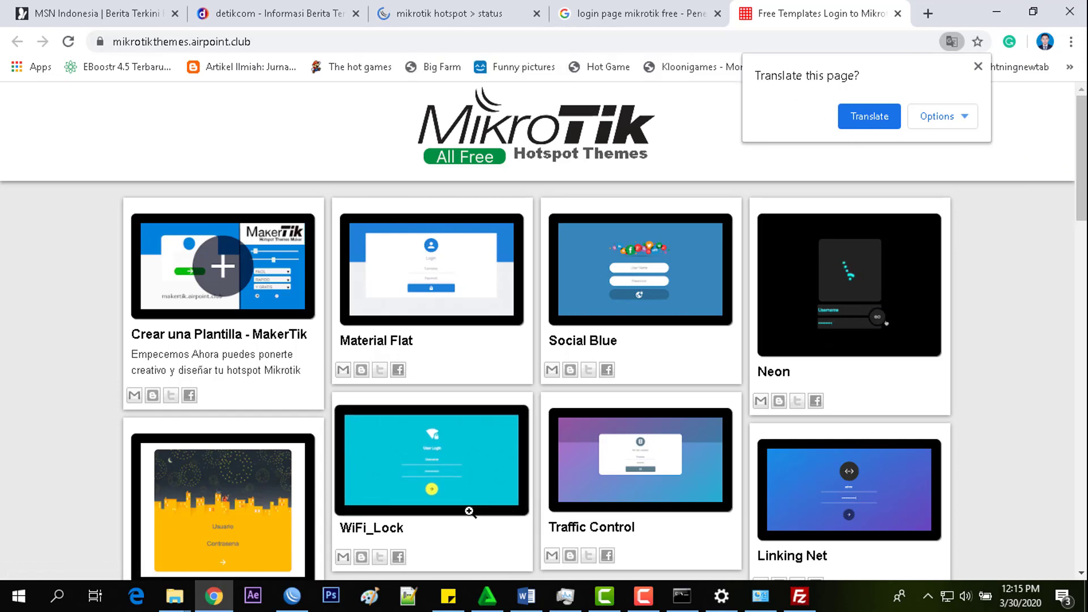
{"action": "mouse_move", "coordinate": [192, 605]}
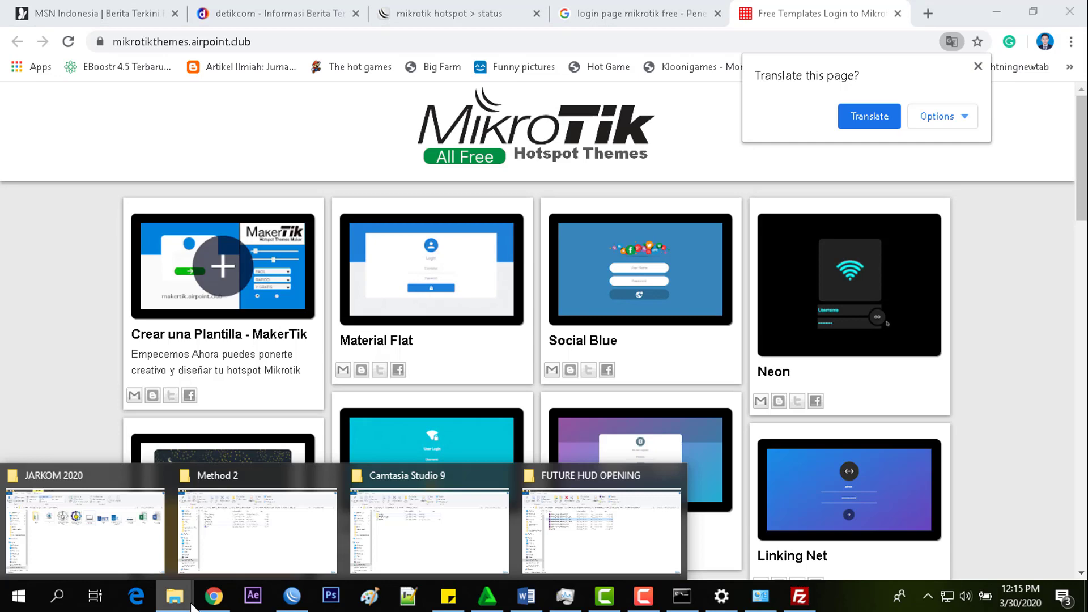
- Navigate from PIKTI through MODUL, File Pendukung Jaringan Komputer Mahasiswa and Bab 10 into Template Hotspot Login
{"action": "left_click", "coordinate": [86, 553]}
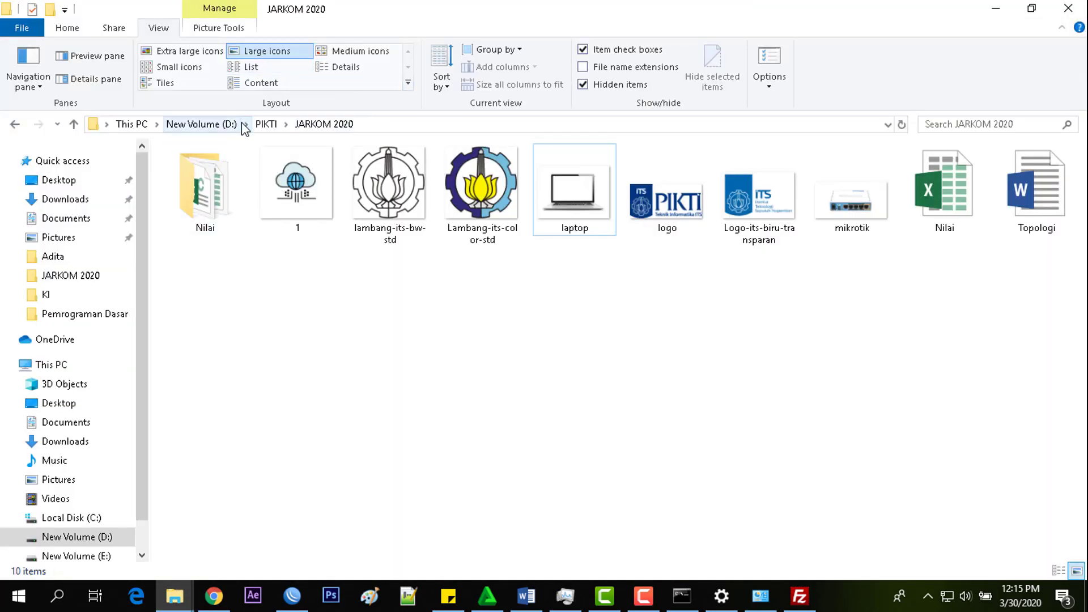
{"action": "left_click", "coordinate": [260, 124]}
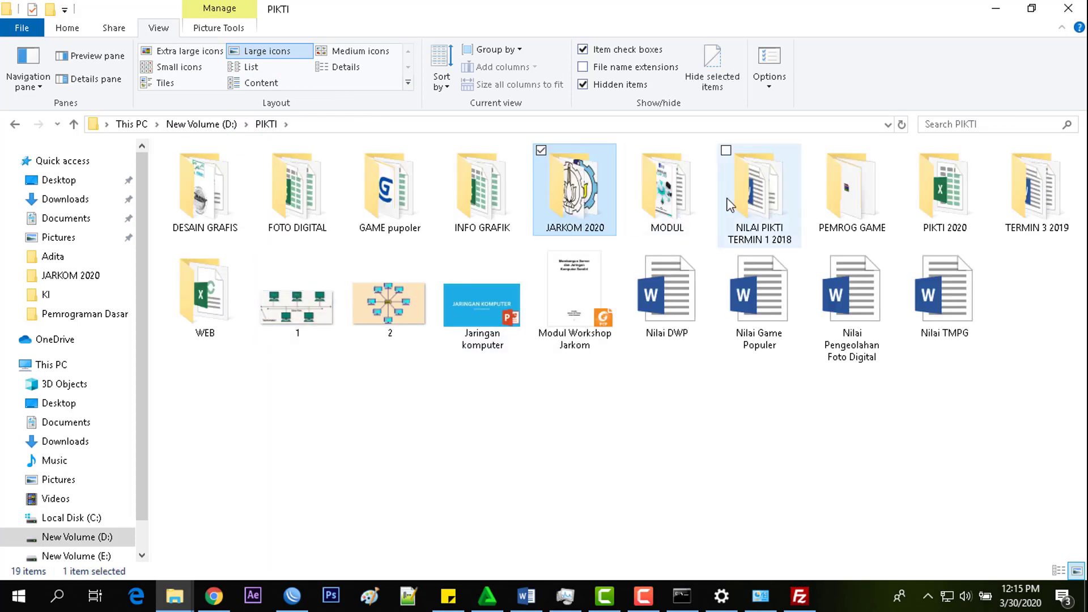
{"action": "left_click", "coordinate": [680, 205]}
{"action": "double_click", "coordinate": [680, 205]}
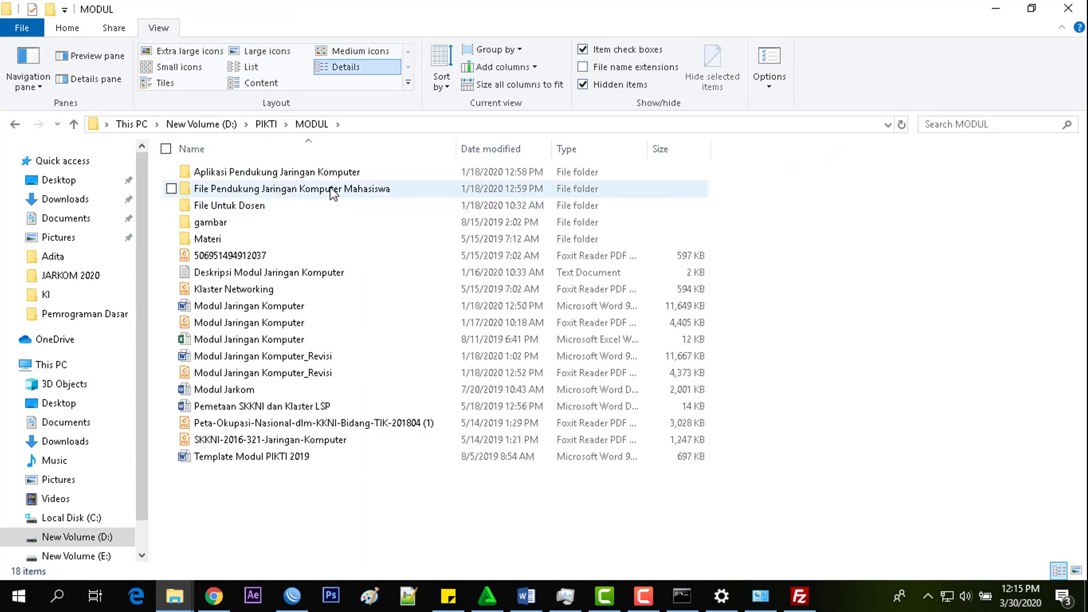
{"action": "mouse_move", "coordinate": [333, 194]}
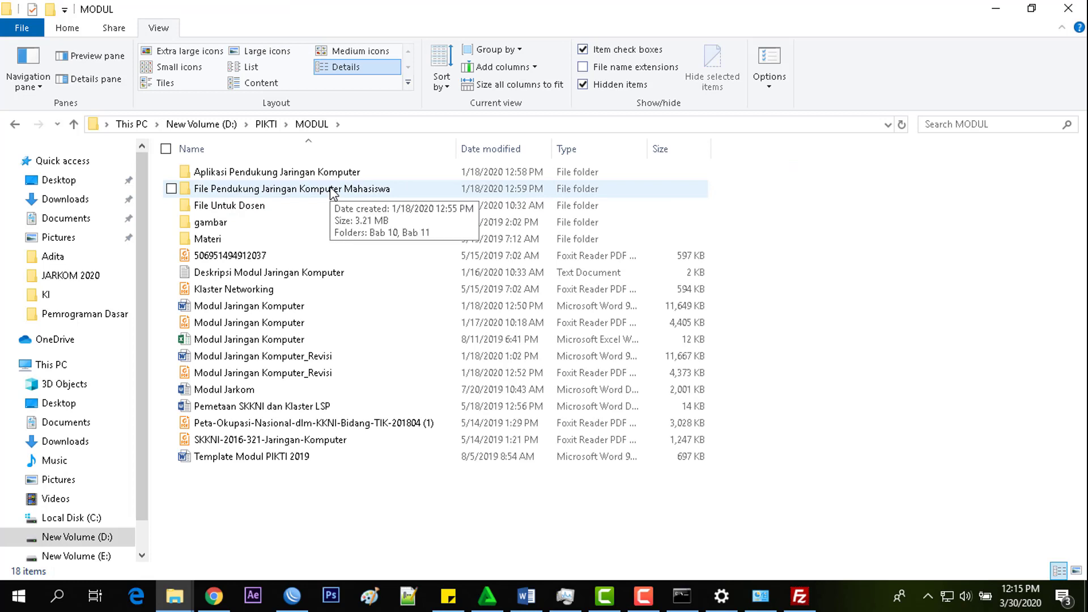
{"action": "double_click", "coordinate": [333, 191]}
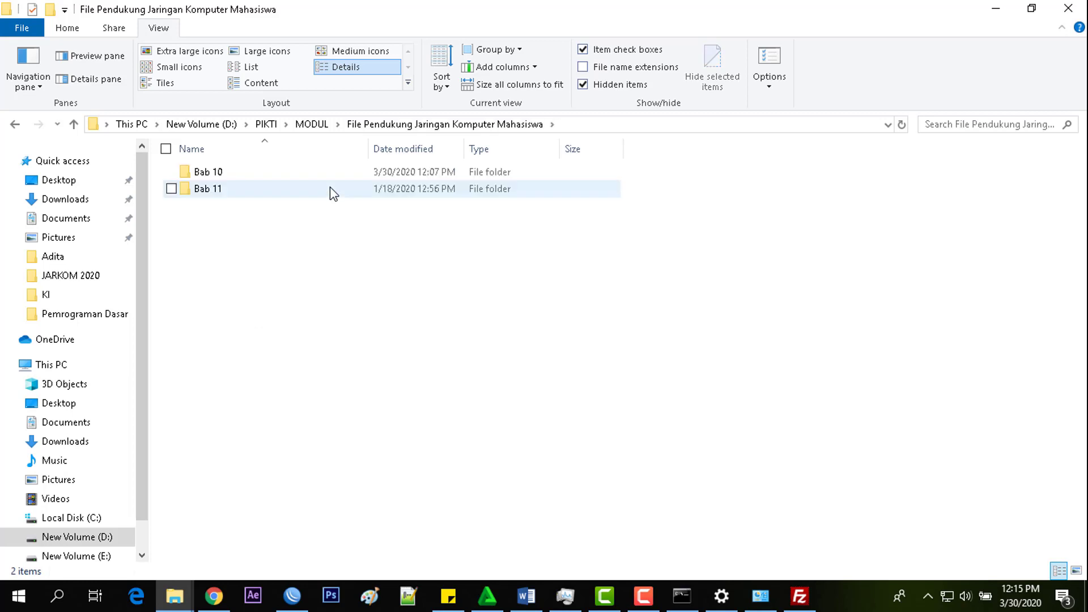
{"action": "double_click", "coordinate": [335, 175]}
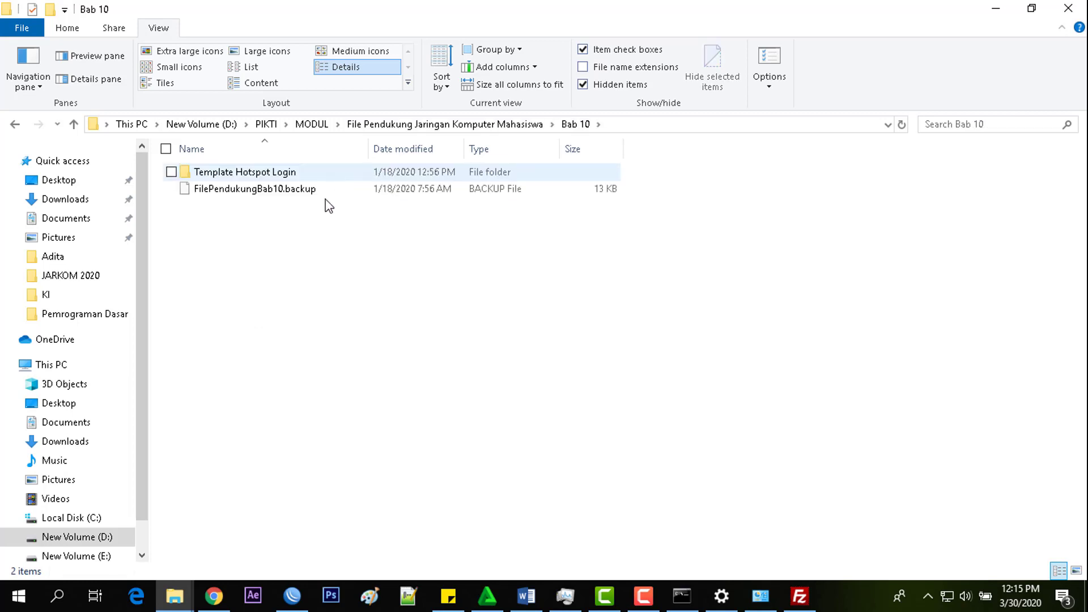
{"action": "left_click", "coordinate": [296, 175]}
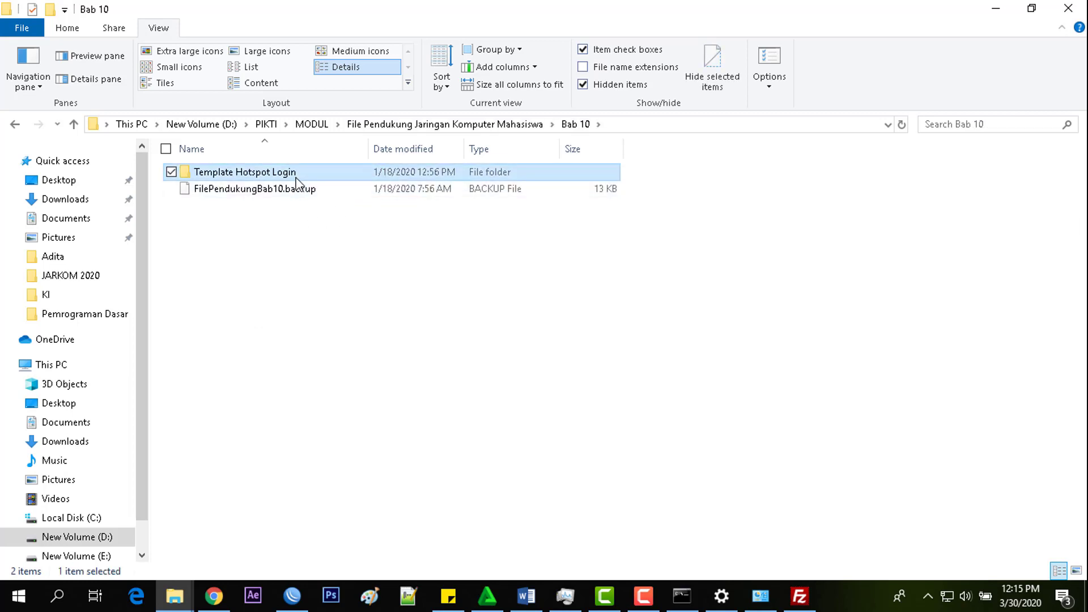
{"action": "double_click", "coordinate": [296, 176]}
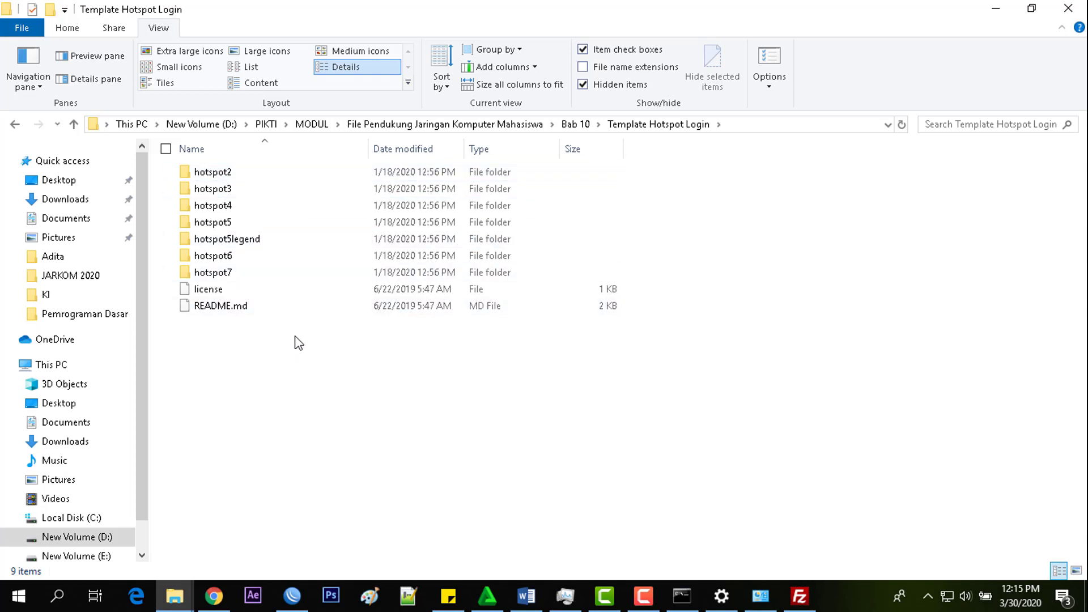
- Select the hotspot7, hotspot5legend and hotspot2 template folders, then clear the selection
{"action": "left_click", "coordinate": [255, 272]}
{"action": "left_click", "coordinate": [258, 239]}
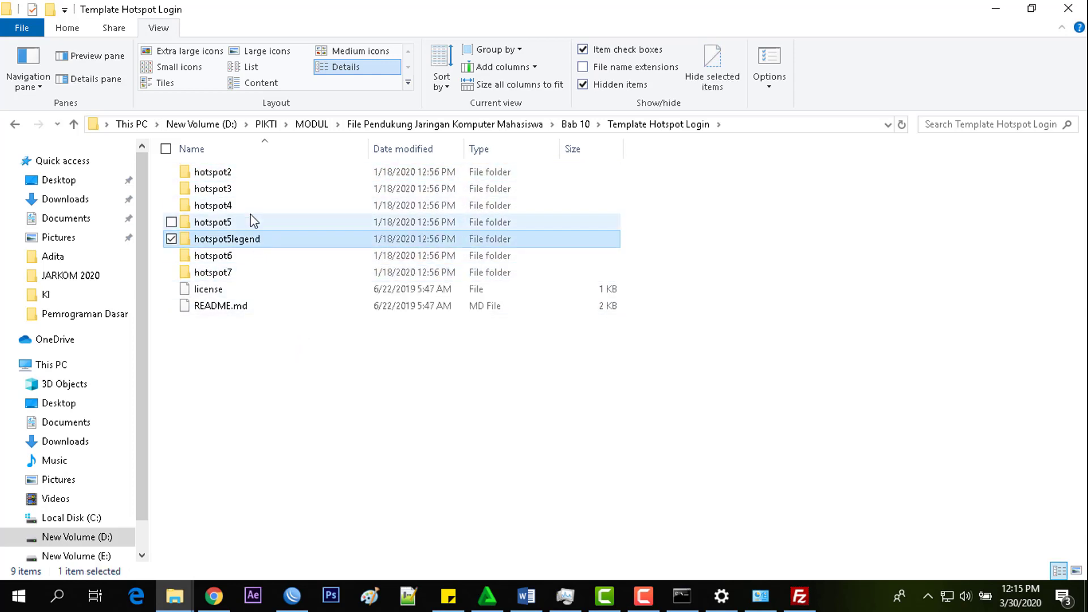
{"action": "left_click", "coordinate": [253, 173]}
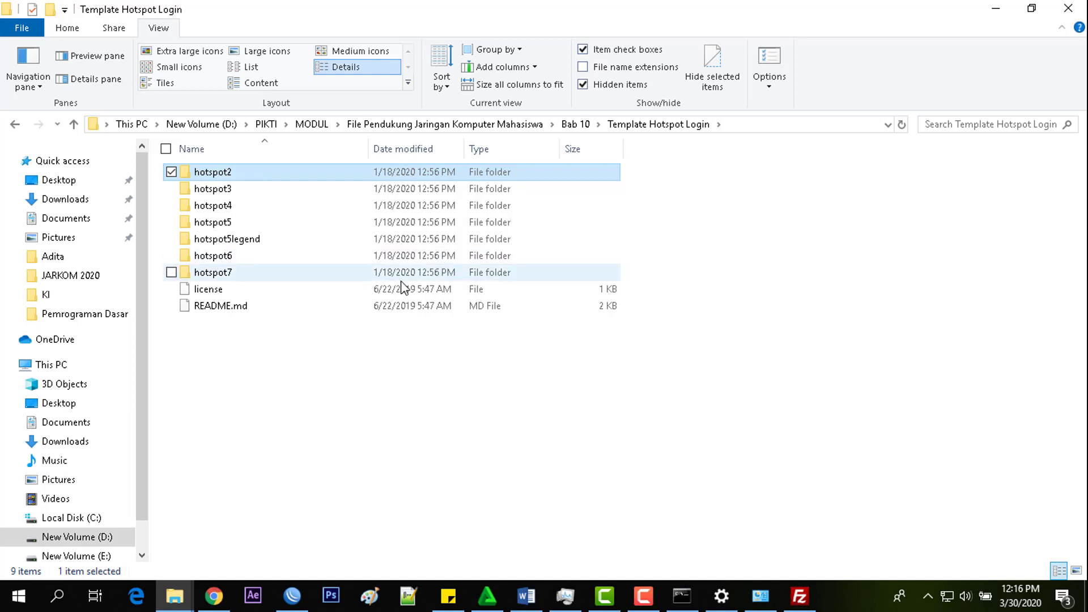
{"action": "left_click", "coordinate": [306, 371]}
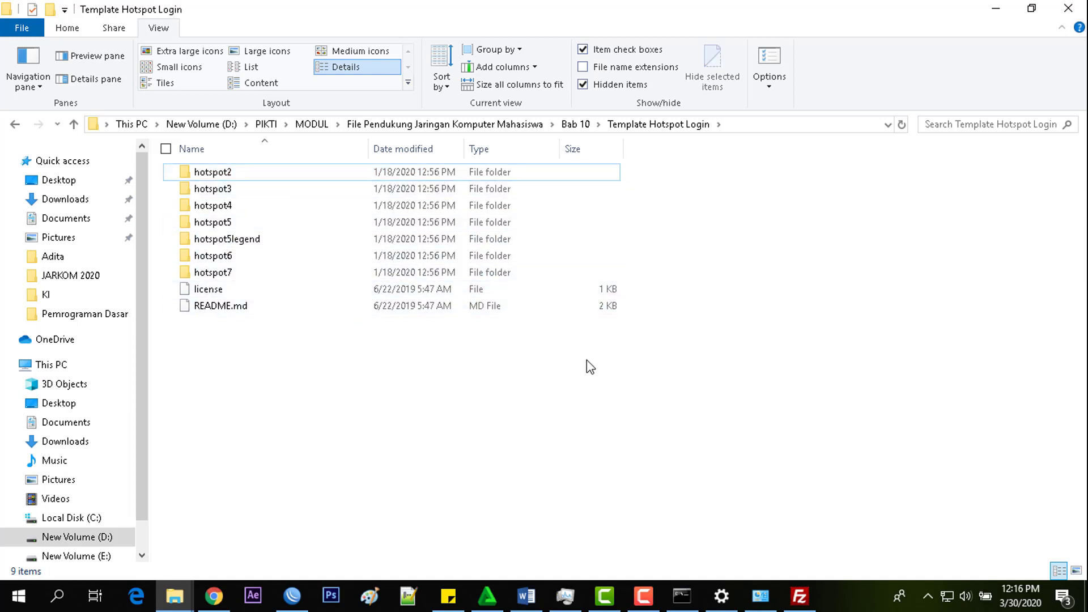
- Back in FileZilla, expand PIKTI in the Local site tree and scroll down to the Bab 10 folders
{"action": "left_click", "coordinate": [799, 595]}
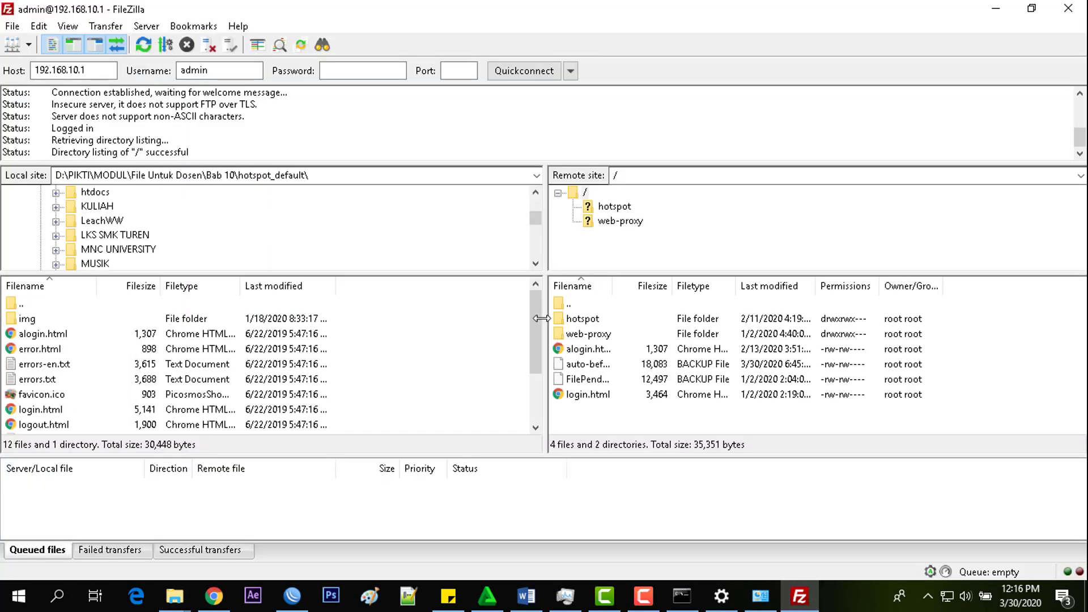
{"action": "scroll", "coordinate": [350, 323], "scroll_direction": "down", "scroll_amount": 1}
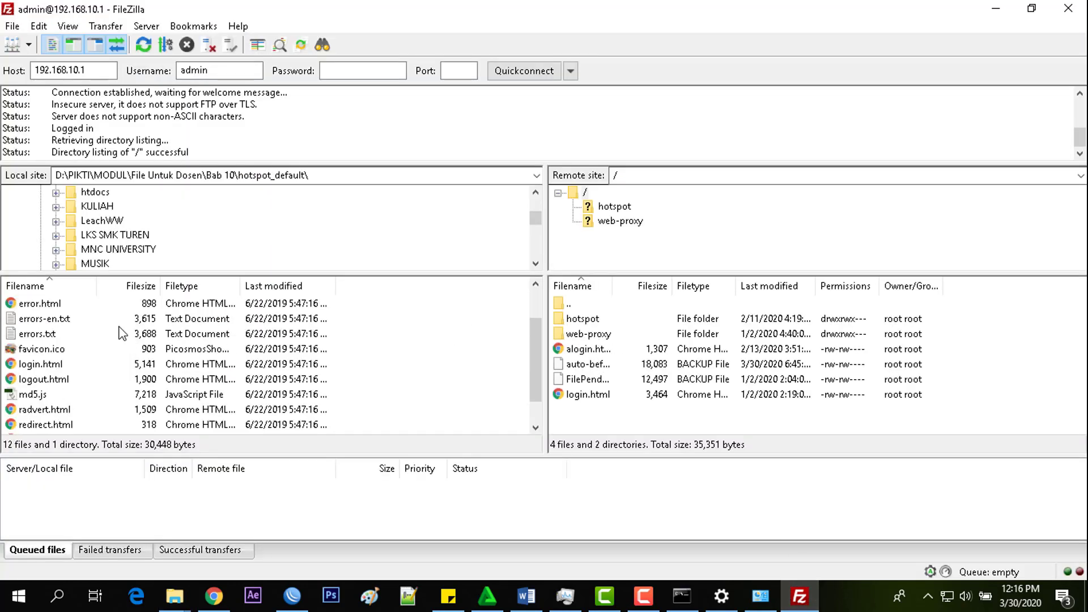
{"action": "scroll", "coordinate": [90, 249], "scroll_direction": "up", "scroll_amount": 2}
{"action": "scroll", "coordinate": [85, 232], "scroll_direction": "up", "scroll_amount": 8}
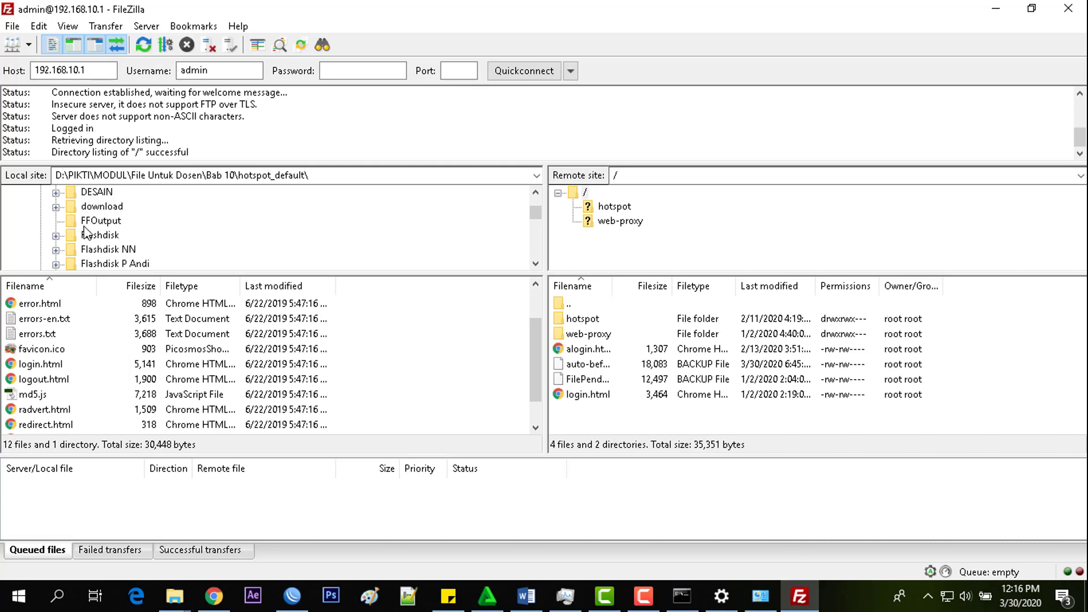
{"action": "scroll", "coordinate": [85, 232], "scroll_direction": "down", "scroll_amount": 9}
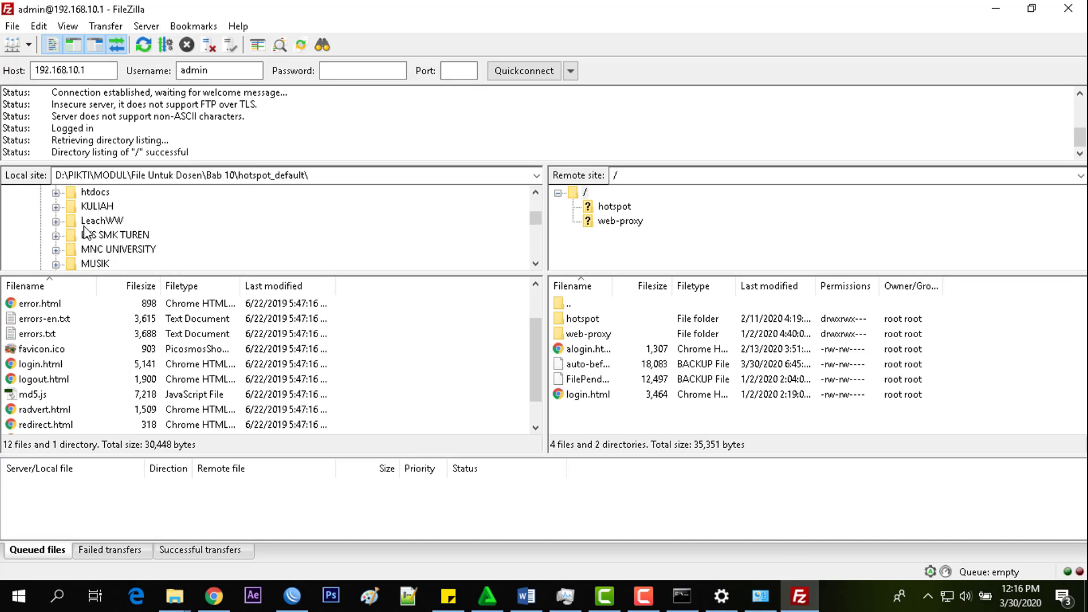
{"action": "scroll", "coordinate": [54, 229], "scroll_direction": "down", "scroll_amount": 2}
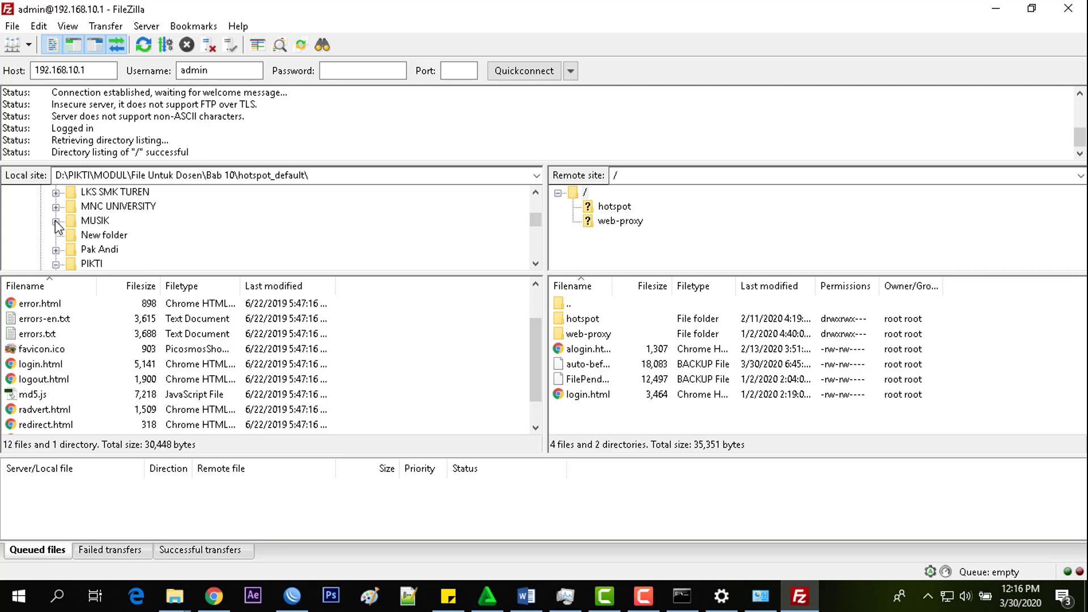
{"action": "left_click", "coordinate": [55, 221]}
{"action": "scroll", "coordinate": [104, 227], "scroll_direction": "down", "scroll_amount": 2}
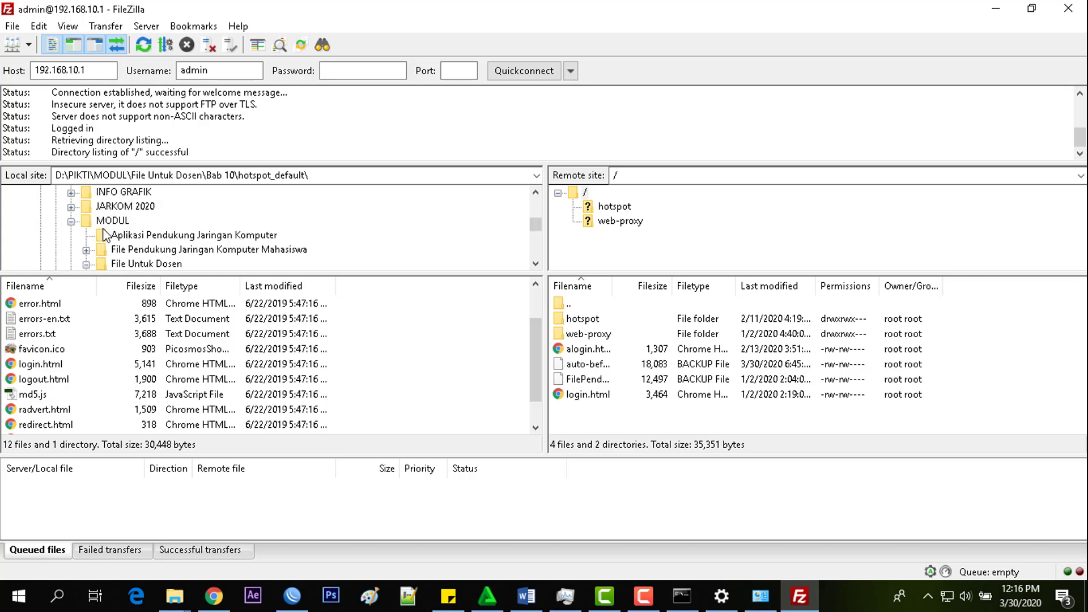
{"action": "scroll", "coordinate": [153, 235], "scroll_direction": "down", "scroll_amount": 2}
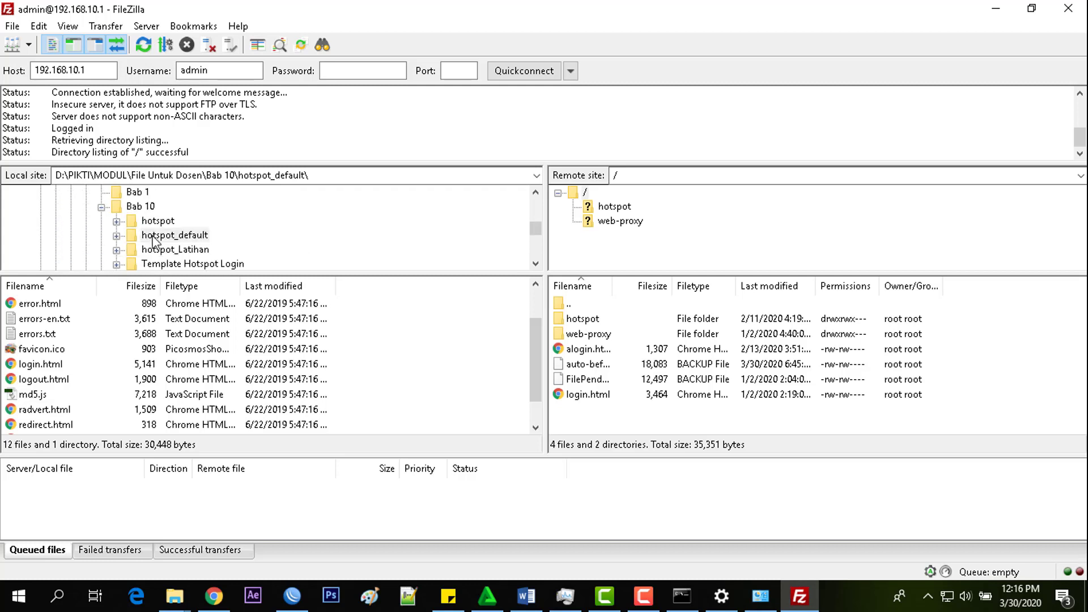
{"action": "scroll", "coordinate": [156, 235], "scroll_direction": "up", "scroll_amount": 1}
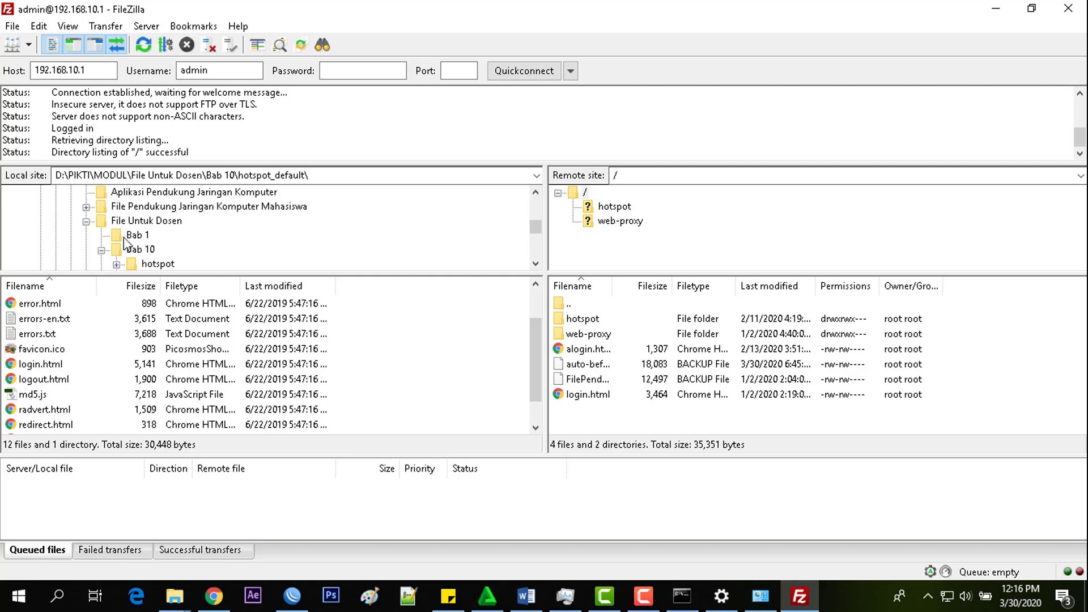
{"action": "scroll", "coordinate": [126, 244], "scroll_direction": "down", "scroll_amount": 1}
{"action": "scroll", "coordinate": [126, 244], "scroll_direction": "down", "scroll_amount": 1}
{"action": "scroll", "coordinate": [126, 244], "scroll_direction": "up", "scroll_amount": 1}
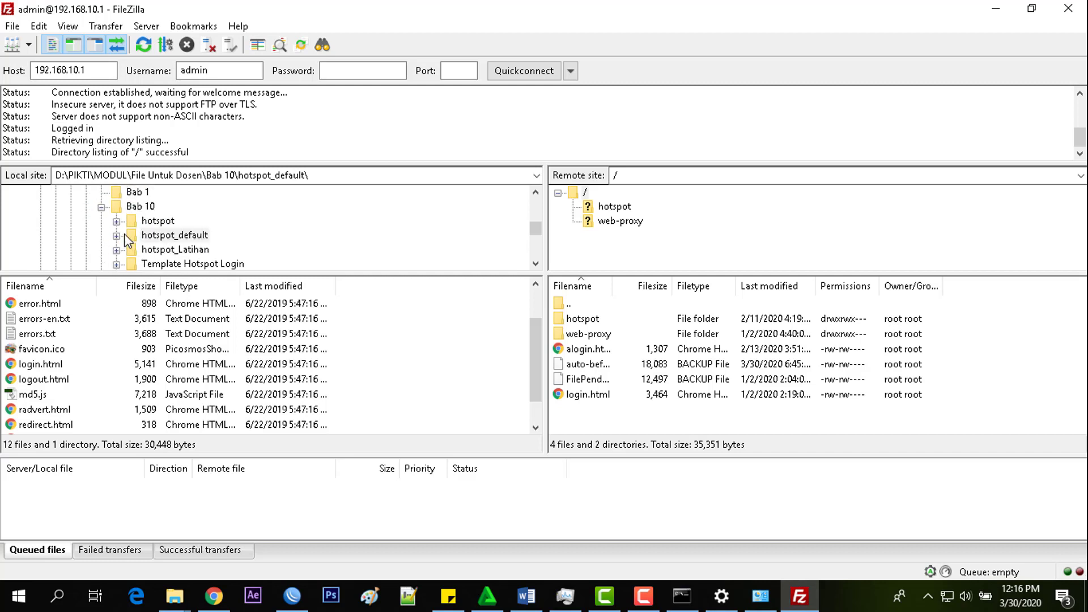
{"action": "scroll", "coordinate": [126, 243], "scroll_direction": "up", "scroll_amount": 1}
{"action": "scroll", "coordinate": [126, 243], "scroll_direction": "down", "scroll_amount": 1}
- Open the local Bab 10 hotspot folder and check its img and xml subfolders
{"action": "left_click", "coordinate": [164, 222]}
{"action": "scroll", "coordinate": [169, 238], "scroll_direction": "down", "scroll_amount": 1}
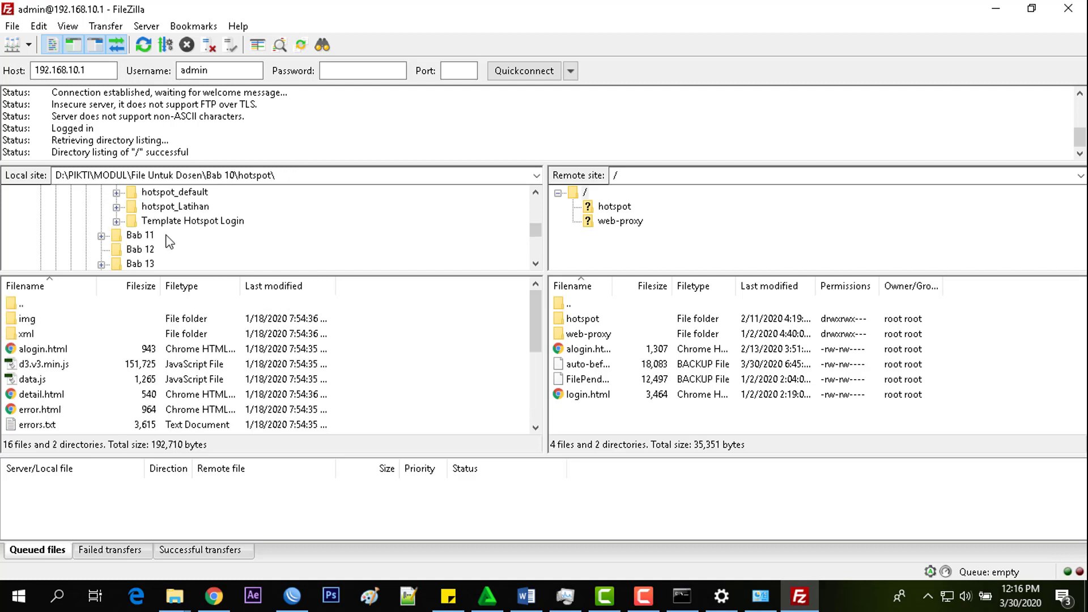
{"action": "scroll", "coordinate": [169, 241], "scroll_direction": "up", "scroll_amount": 1}
{"action": "scroll", "coordinate": [168, 241], "scroll_direction": "down", "scroll_amount": 1}
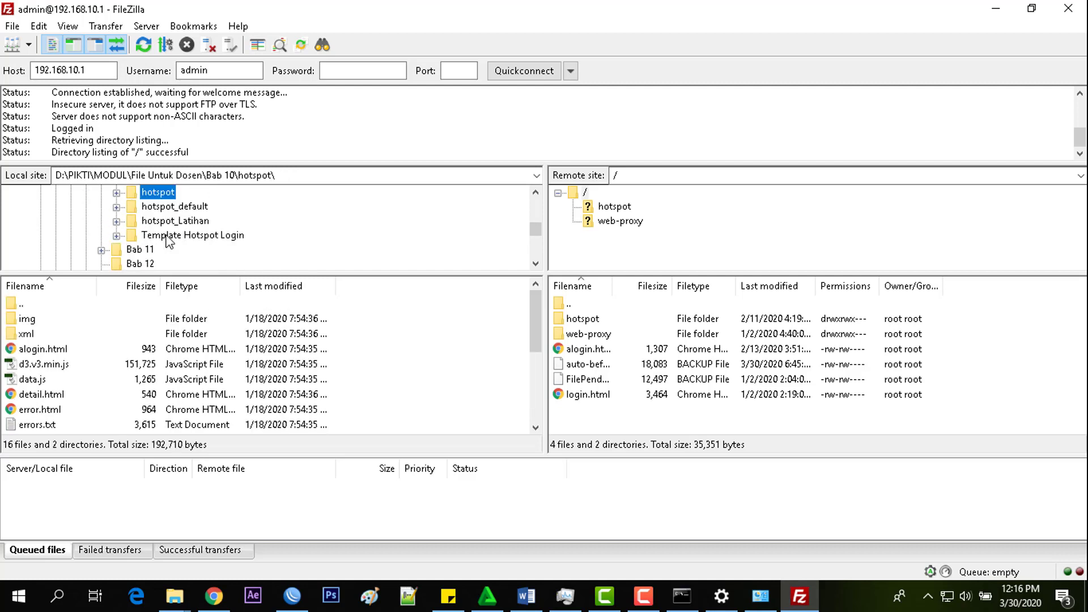
{"action": "left_click", "coordinate": [119, 236]}
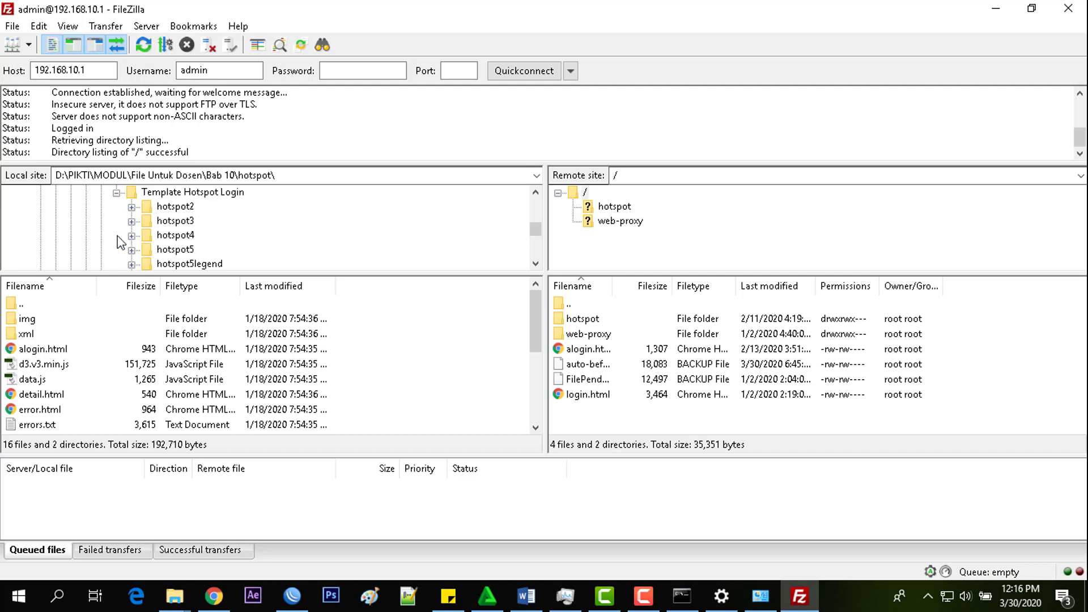
{"action": "left_click", "coordinate": [117, 194]}
{"action": "scroll", "coordinate": [133, 237], "scroll_direction": "up", "scroll_amount": 2}
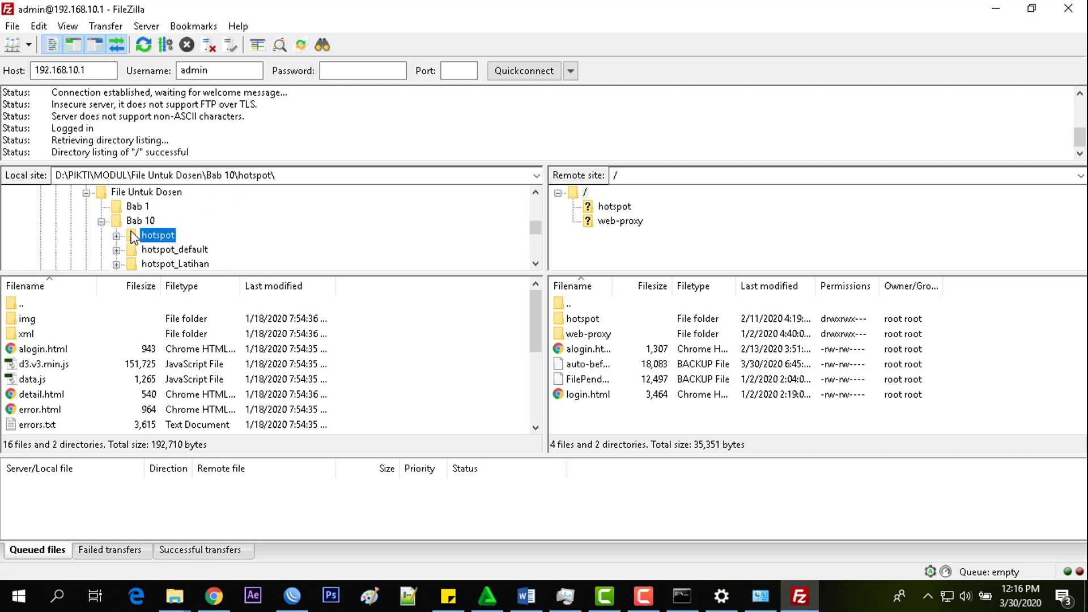
{"action": "left_click", "coordinate": [116, 235]}
{"action": "left_click", "coordinate": [117, 221]}
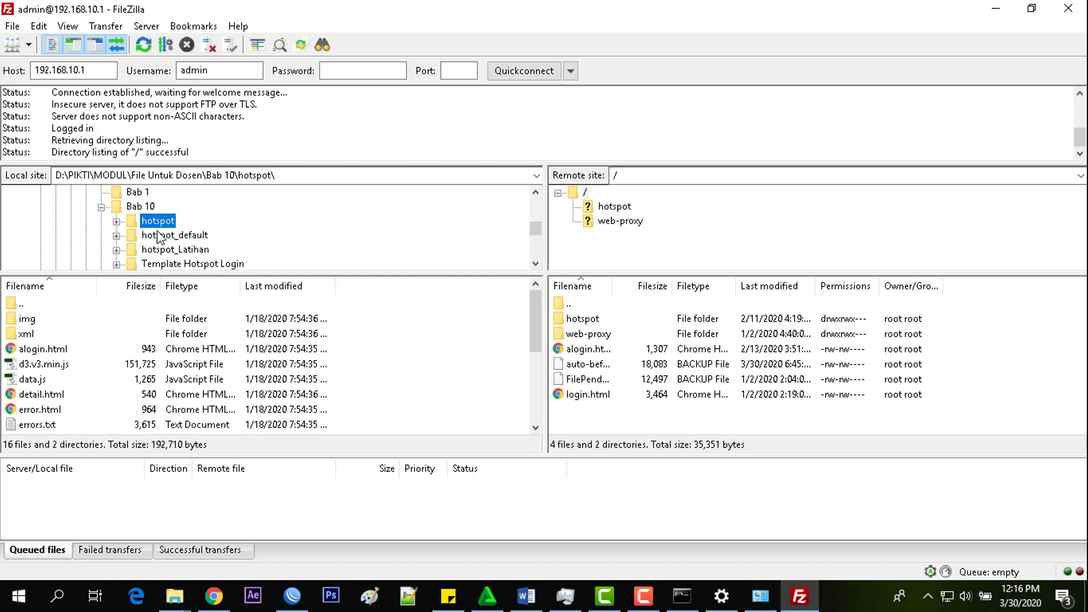
{"action": "scroll", "coordinate": [153, 243], "scroll_direction": "down", "scroll_amount": 1}
{"action": "scroll", "coordinate": [153, 244], "scroll_direction": "up", "scroll_amount": 1}
- Expand the local hotspot folder again and scroll through its file list
{"action": "double_click", "coordinate": [157, 222]}
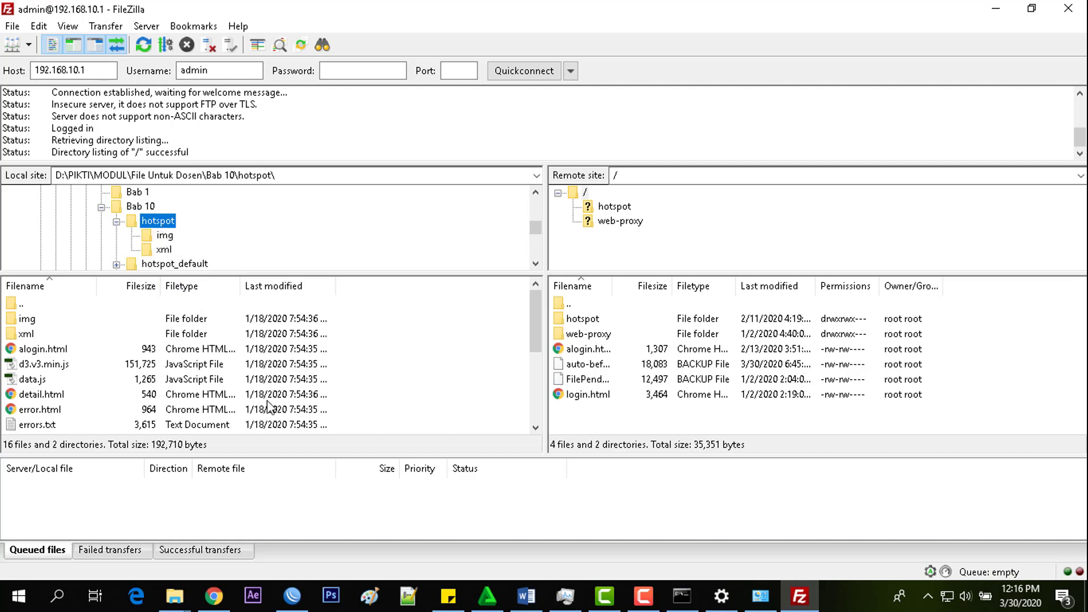
{"action": "scroll", "coordinate": [298, 307], "scroll_direction": "down", "scroll_amount": 1}
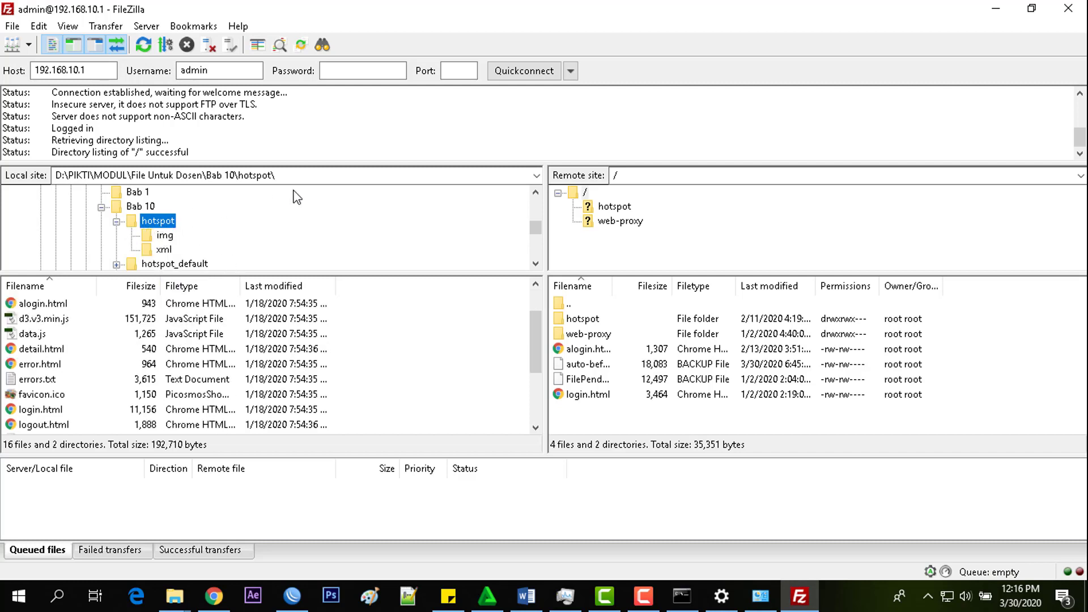
{"action": "scroll", "coordinate": [255, 357], "scroll_direction": "up", "scroll_amount": 1}
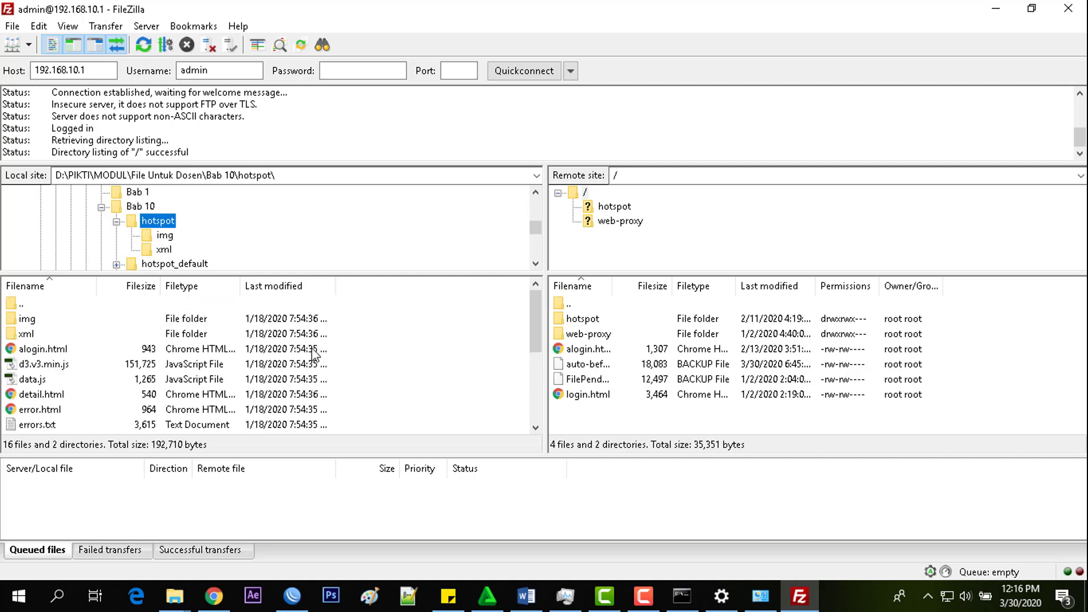
{"action": "scroll", "coordinate": [397, 338], "scroll_direction": "down", "scroll_amount": 3}
{"action": "scroll", "coordinate": [405, 334], "scroll_direction": "up", "scroll_amount": 4}
{"action": "scroll", "coordinate": [49, 357], "scroll_direction": "down", "scroll_amount": 3}
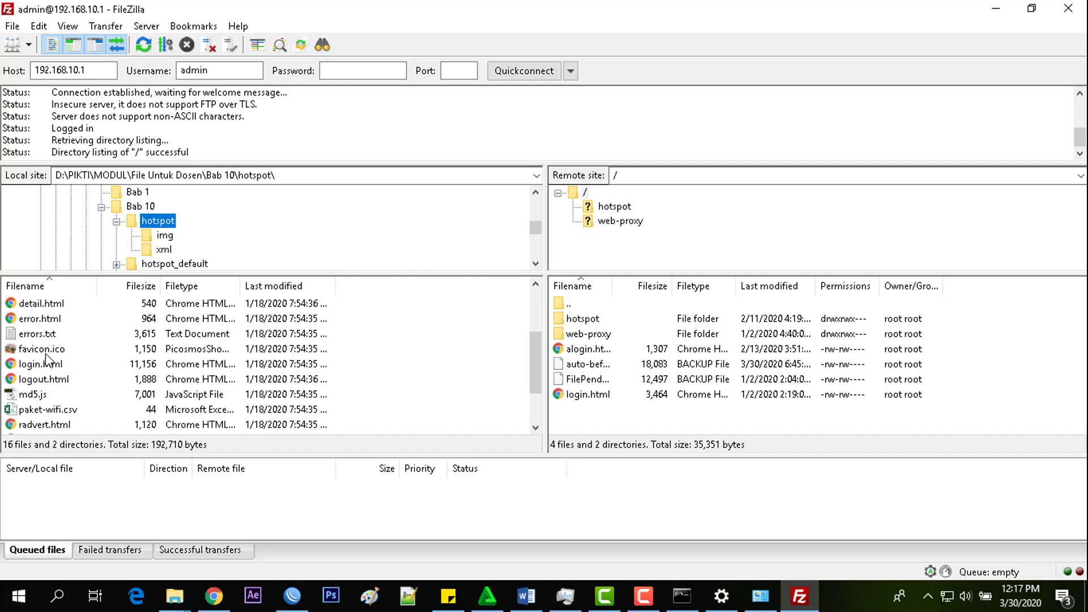
{"action": "scroll", "coordinate": [399, 364], "scroll_direction": "up", "scroll_amount": 4}
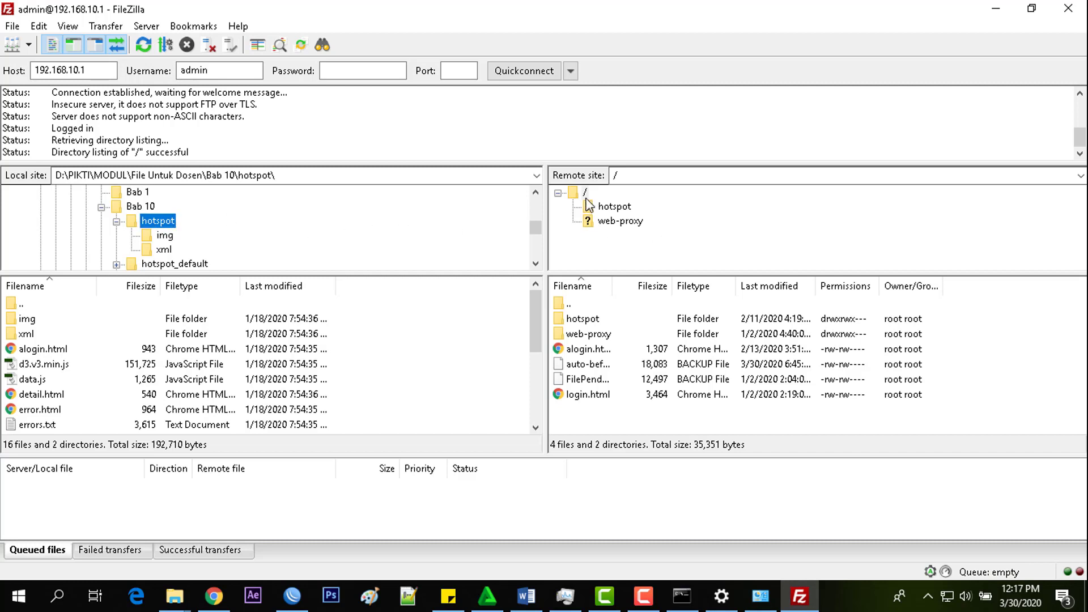
- Open the hotspot folder on the router in the remote pane
{"action": "double_click", "coordinate": [592, 322]}
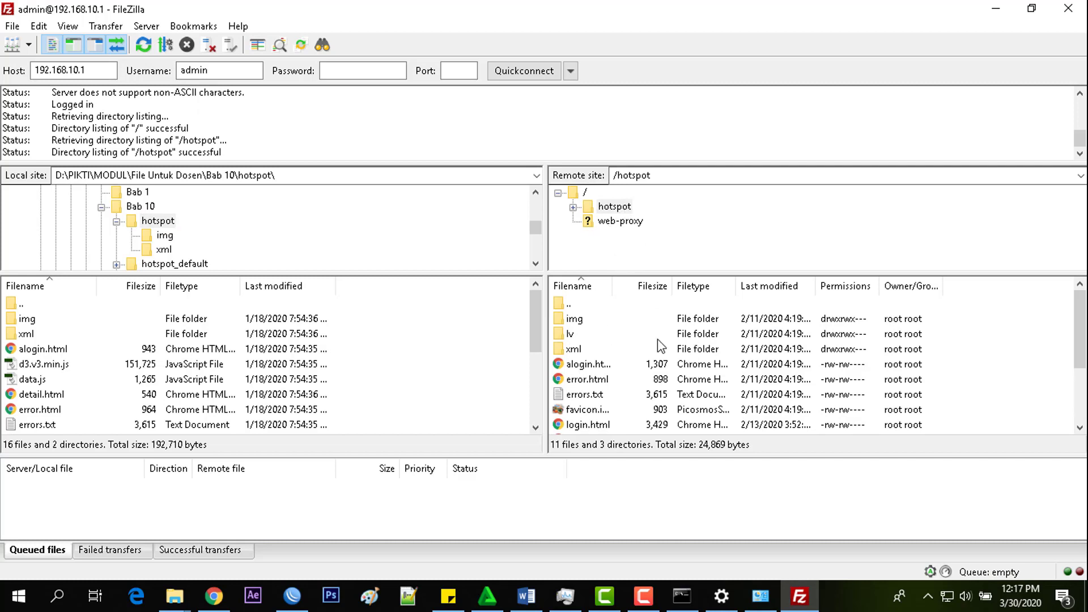
{"action": "scroll", "coordinate": [658, 351], "scroll_direction": "down", "scroll_amount": 2}
{"action": "scroll", "coordinate": [657, 340], "scroll_direction": "up", "scroll_amount": 2}
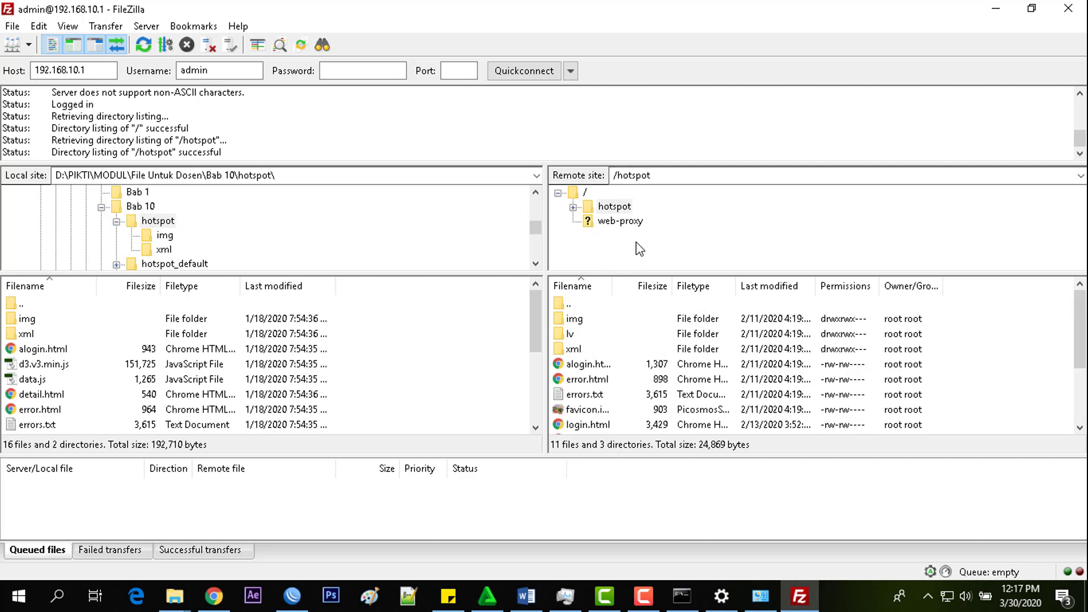
{"action": "double_click", "coordinate": [614, 208]}
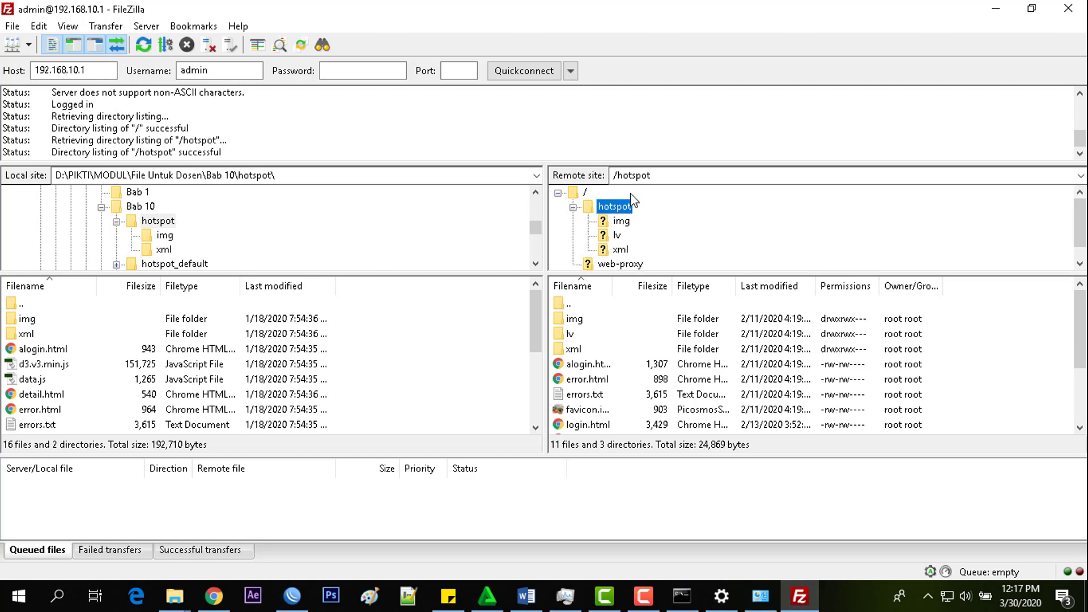
{"action": "left_click", "coordinate": [573, 208]}
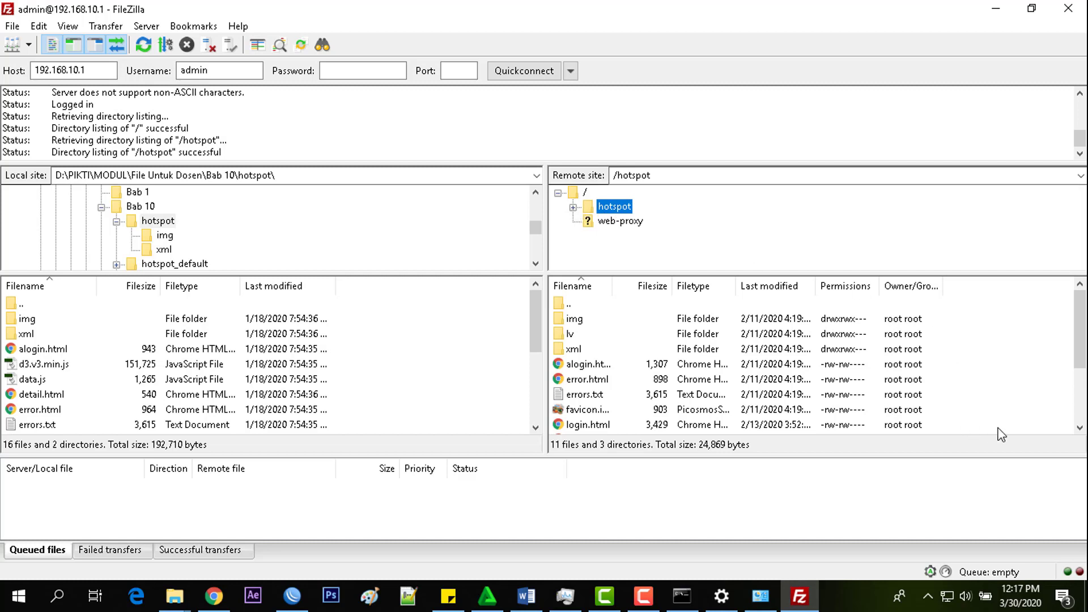
- Select all 11 files and 3 directories in the remote /hotspot folder and delete them
{"action": "left_click", "coordinate": [1024, 354]}
{"action": "scroll", "coordinate": [1025, 354], "scroll_direction": "down", "scroll_amount": 2}
{"action": "scroll", "coordinate": [1025, 353], "scroll_direction": "up", "scroll_amount": 2}
{"action": "key", "text": "ctrl+a"}
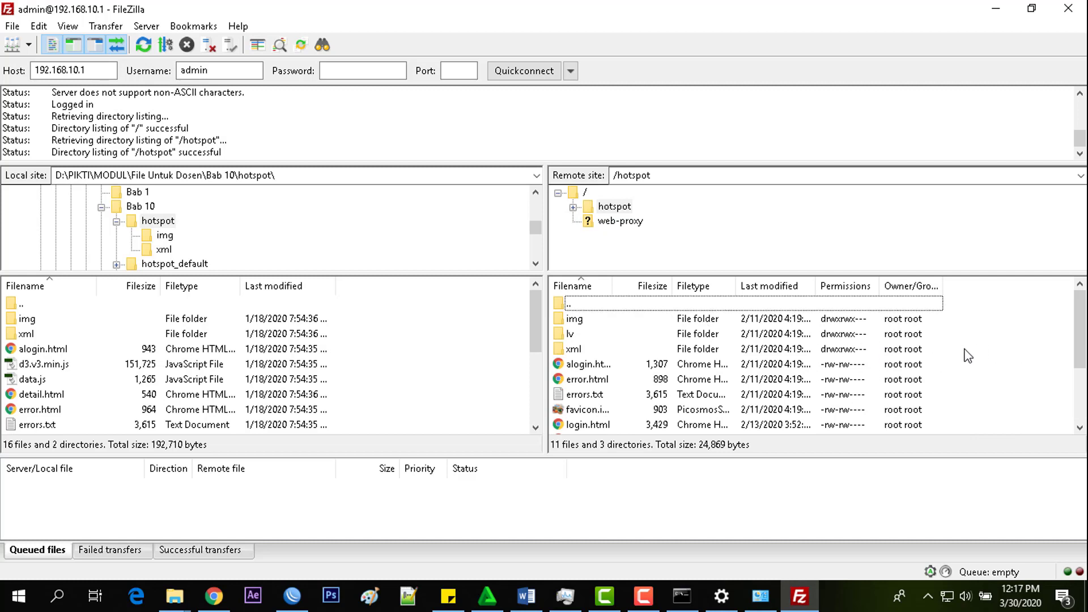
{"action": "key", "text": "ctrl+a"}
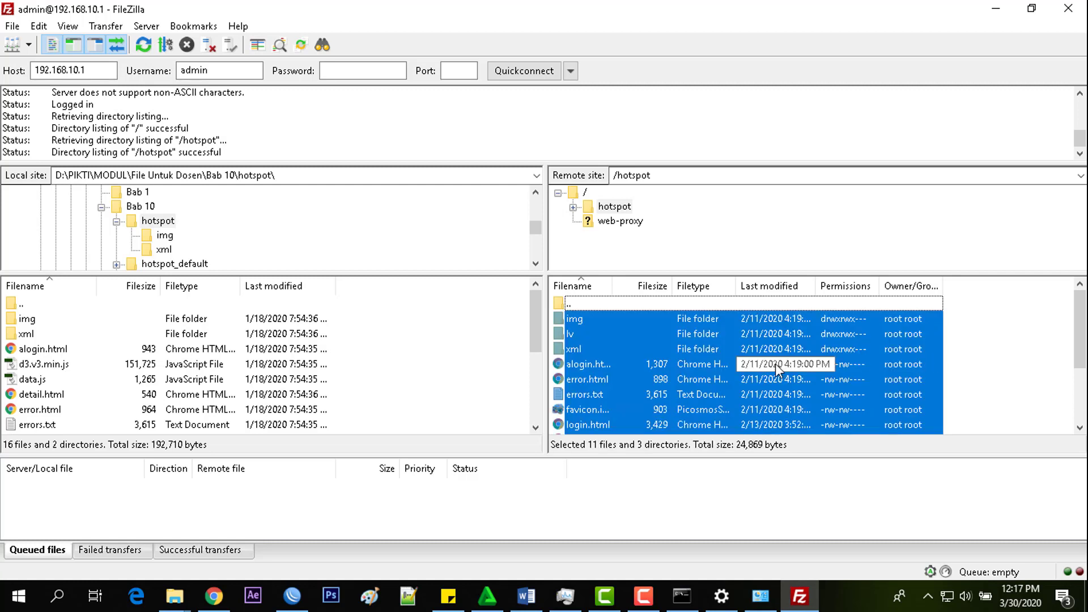
{"action": "right_click", "coordinate": [710, 349]}
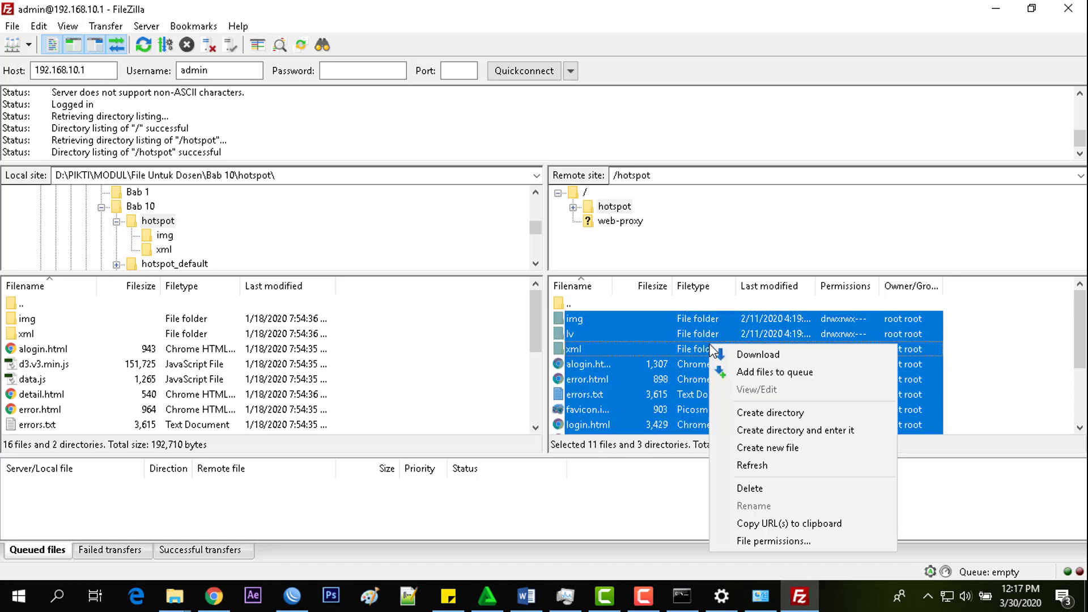
{"action": "left_click", "coordinate": [762, 486]}
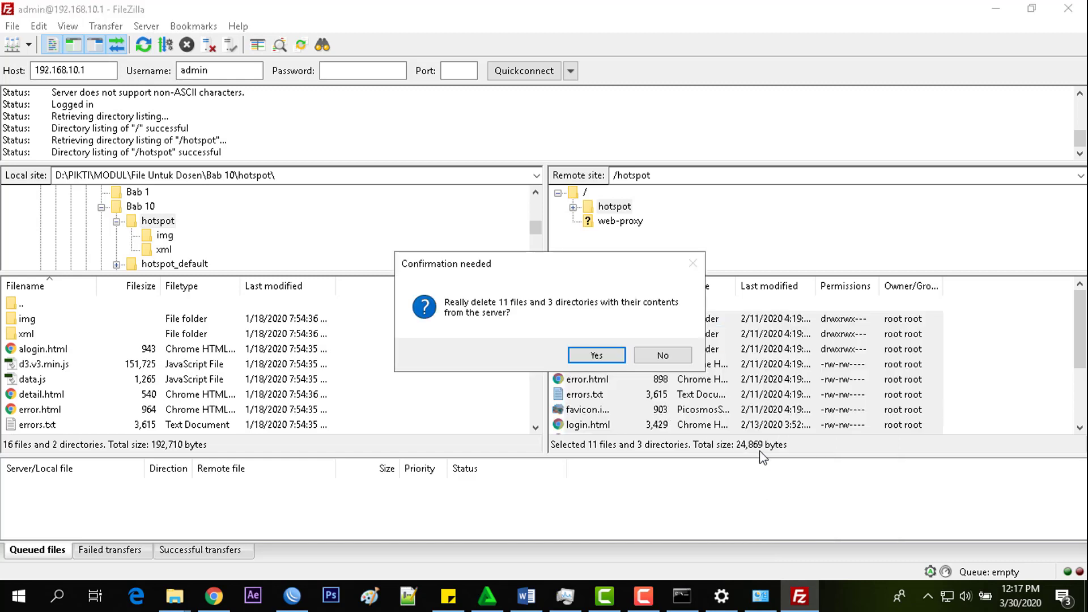
{"action": "left_click", "coordinate": [604, 353]}
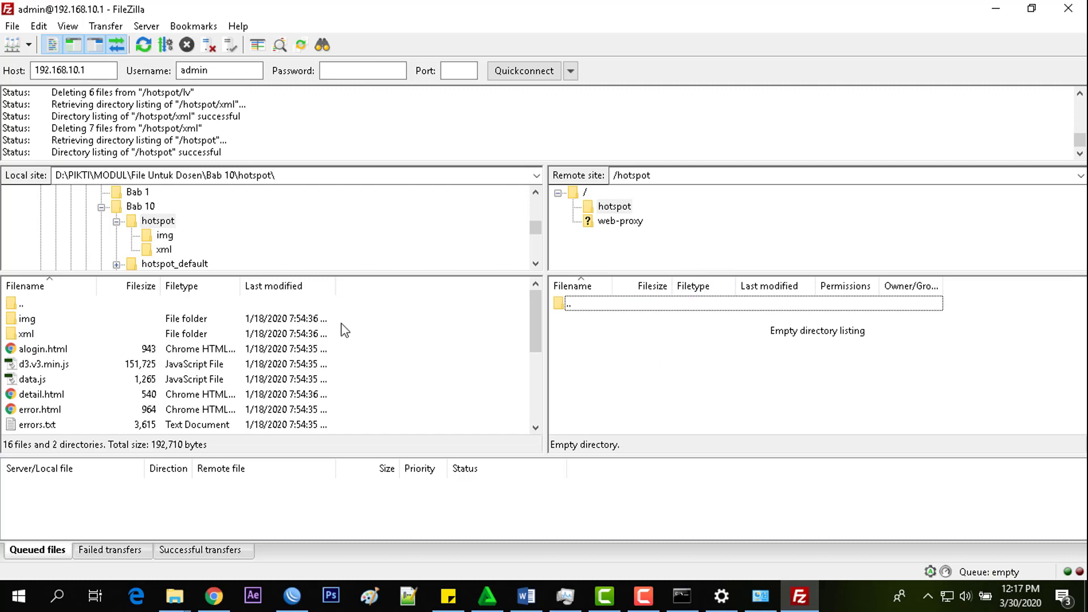
{"action": "left_click", "coordinate": [422, 332]}
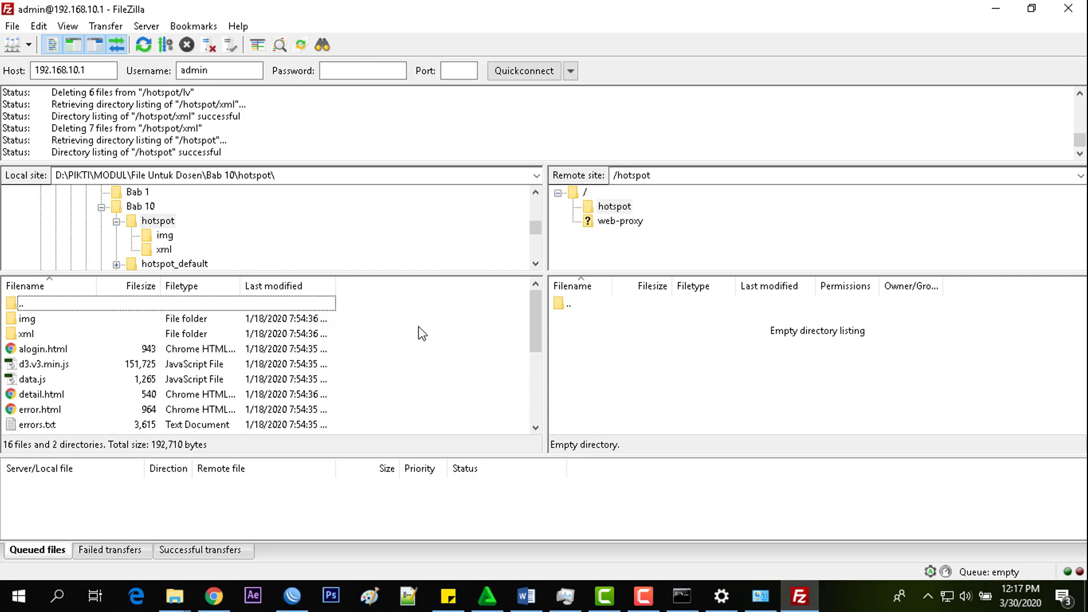
- Drag all local hotspot files plus img and xml into remote /hotspot, then review the 16 files and 2 directories
{"action": "key", "text": "ctrl+a"}
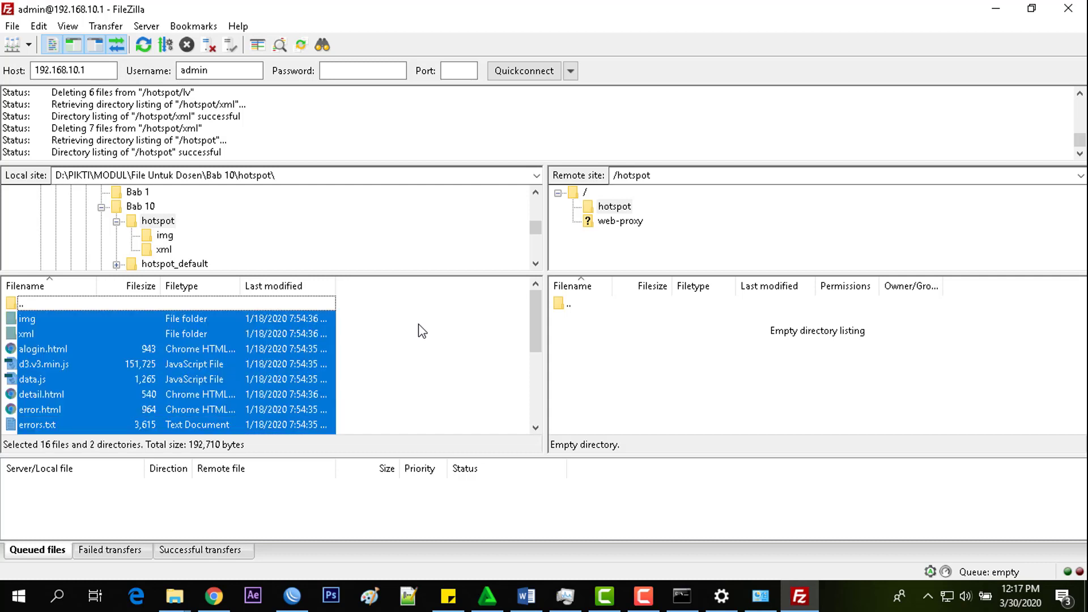
{"action": "left_click_drag", "start_coordinate": [206, 355], "coordinate": [626, 354]}
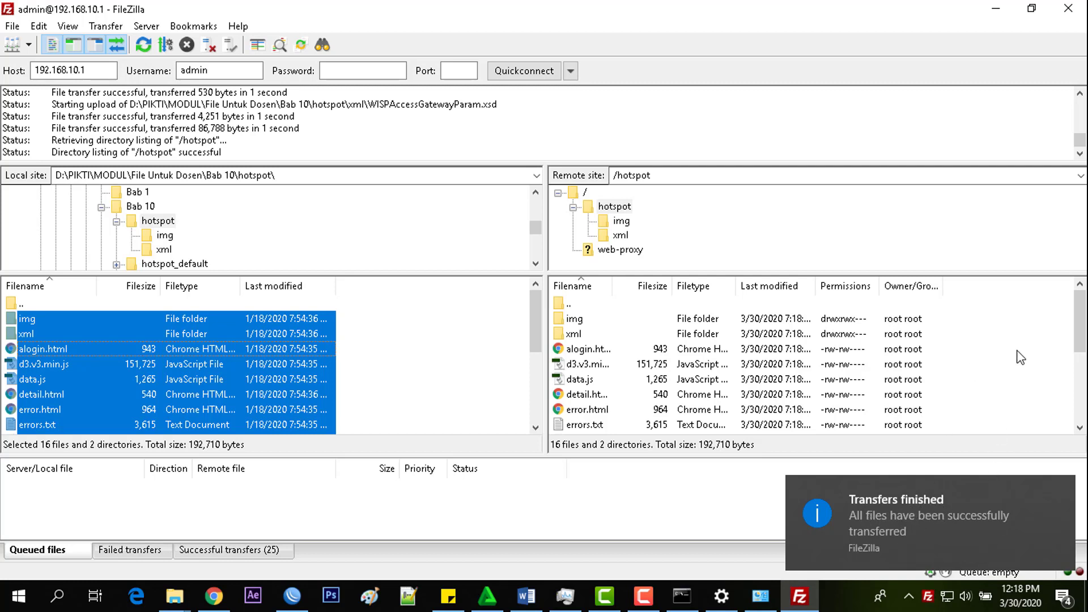
{"action": "scroll", "coordinate": [1020, 357], "scroll_direction": "down", "scroll_amount": 2}
{"action": "scroll", "coordinate": [1020, 358], "scroll_direction": "up", "scroll_amount": 2}
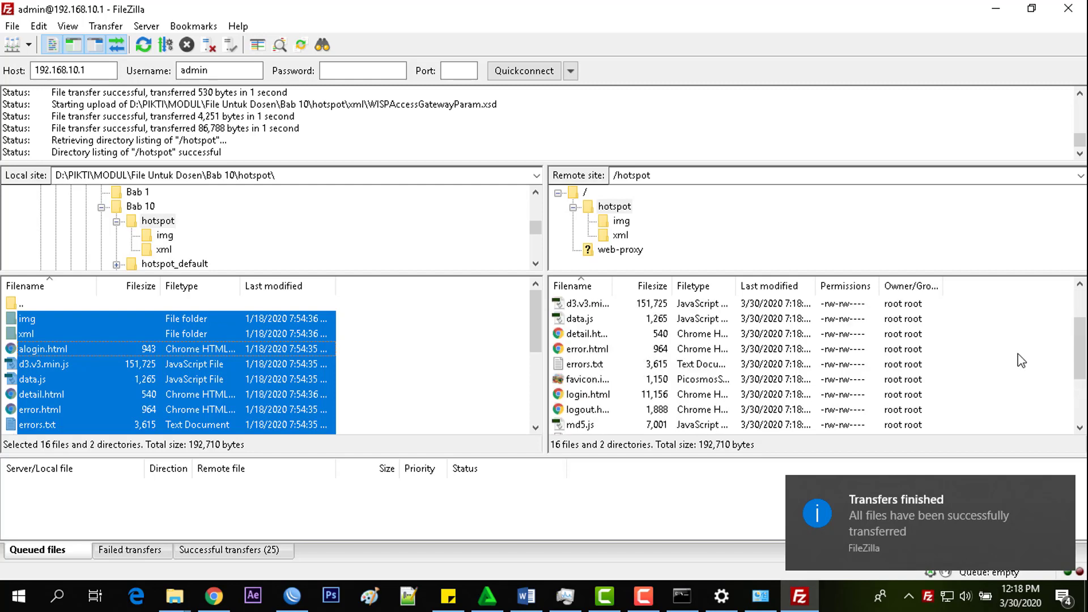
{"action": "left_click", "coordinate": [1021, 360]}
{"action": "scroll", "coordinate": [1020, 359], "scroll_direction": "down", "scroll_amount": 3}
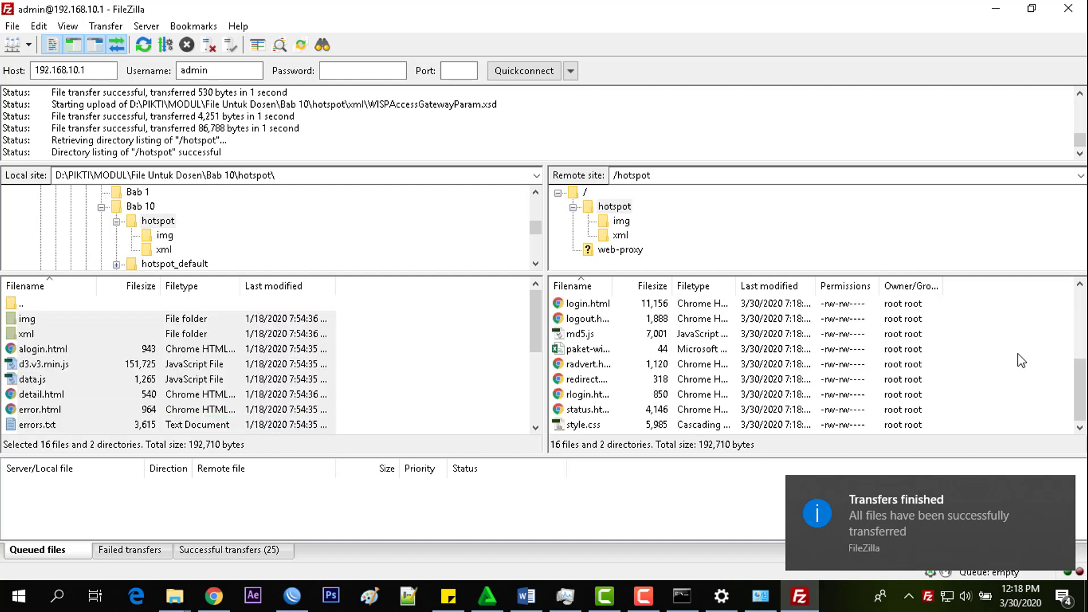
{"action": "scroll", "coordinate": [1020, 360], "scroll_direction": "up", "scroll_amount": 3}
{"action": "left_click", "coordinate": [429, 349]}
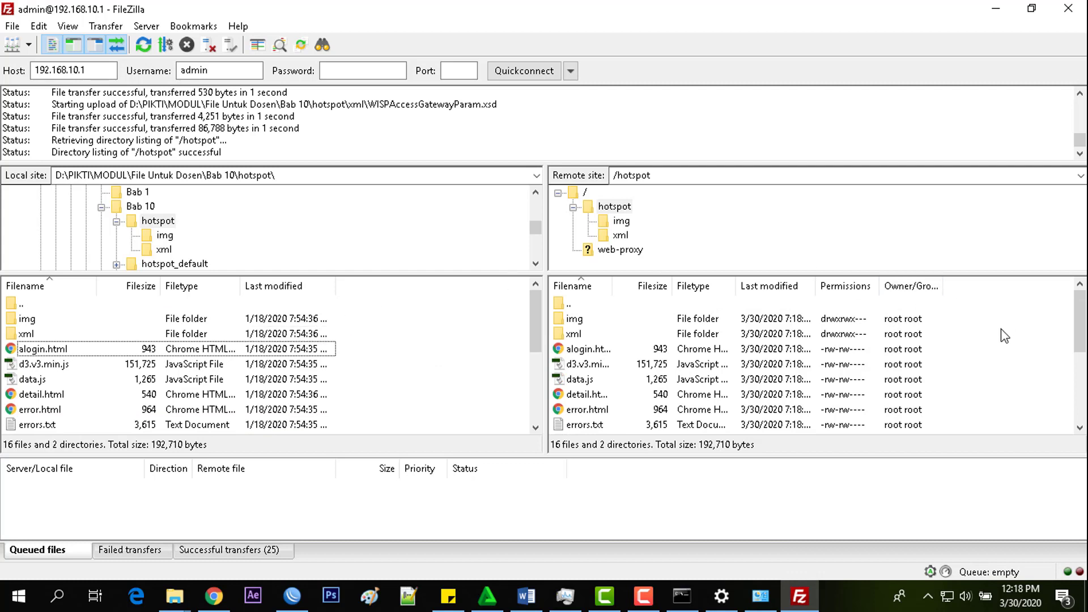
{"action": "scroll", "coordinate": [1004, 336], "scroll_direction": "down", "scroll_amount": 3}
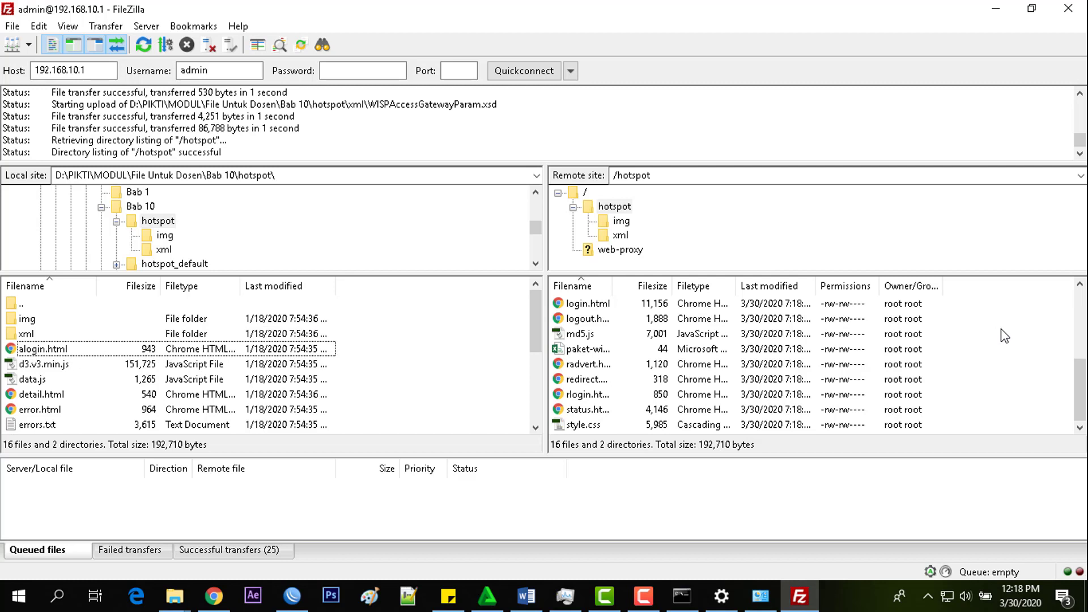
{"action": "scroll", "coordinate": [1004, 336], "scroll_direction": "up", "scroll_amount": 3}
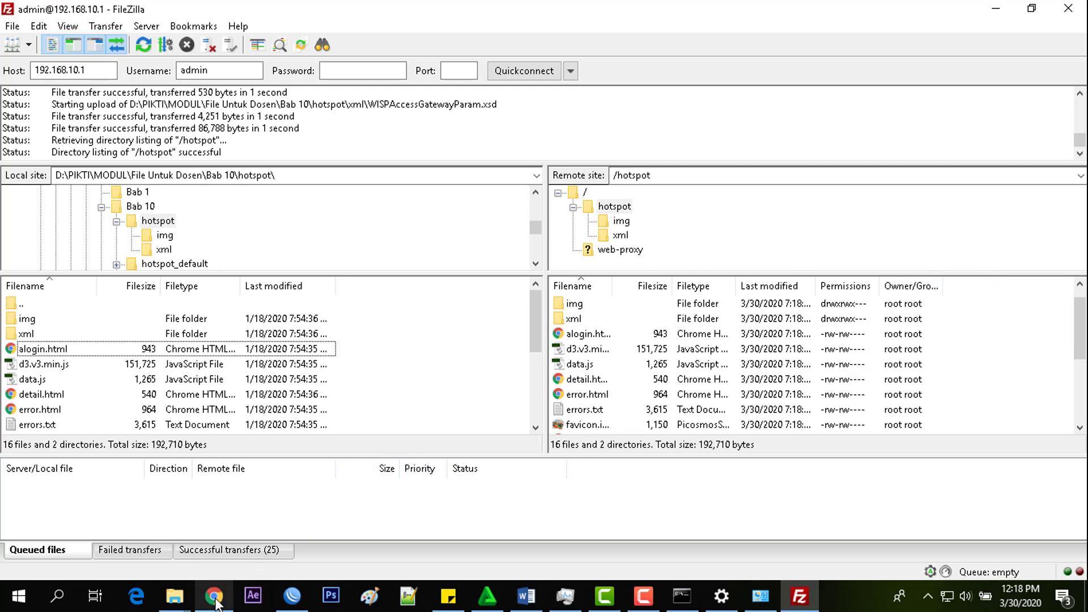
- Load pikti.com in a new Chrome tab and end the hotspot session with Logout | Keluar
{"action": "mouse_move", "coordinate": [215, 602]}
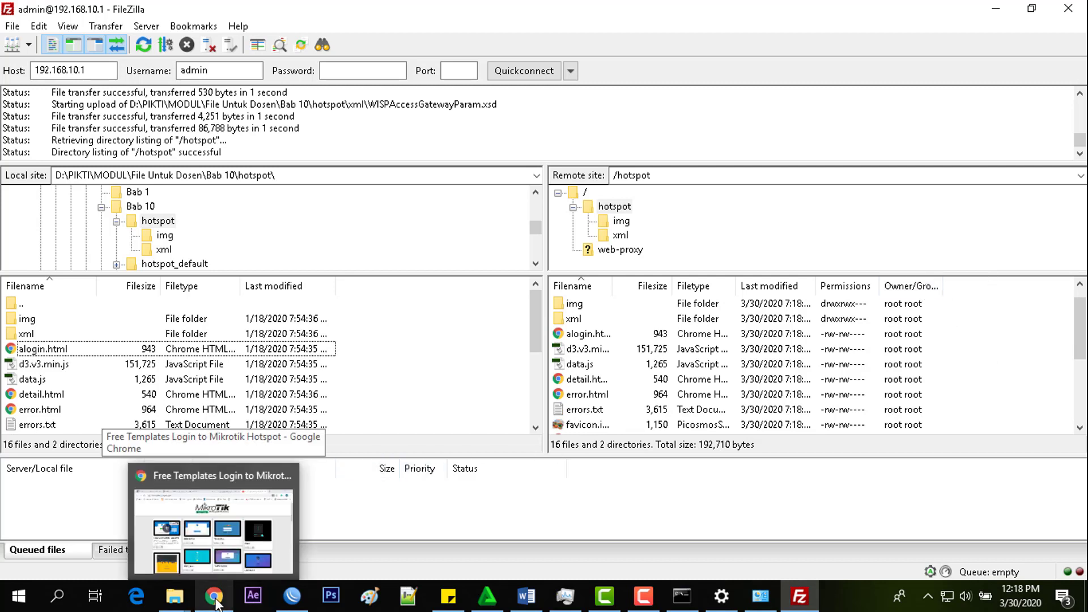
{"action": "left_click", "coordinate": [217, 603]}
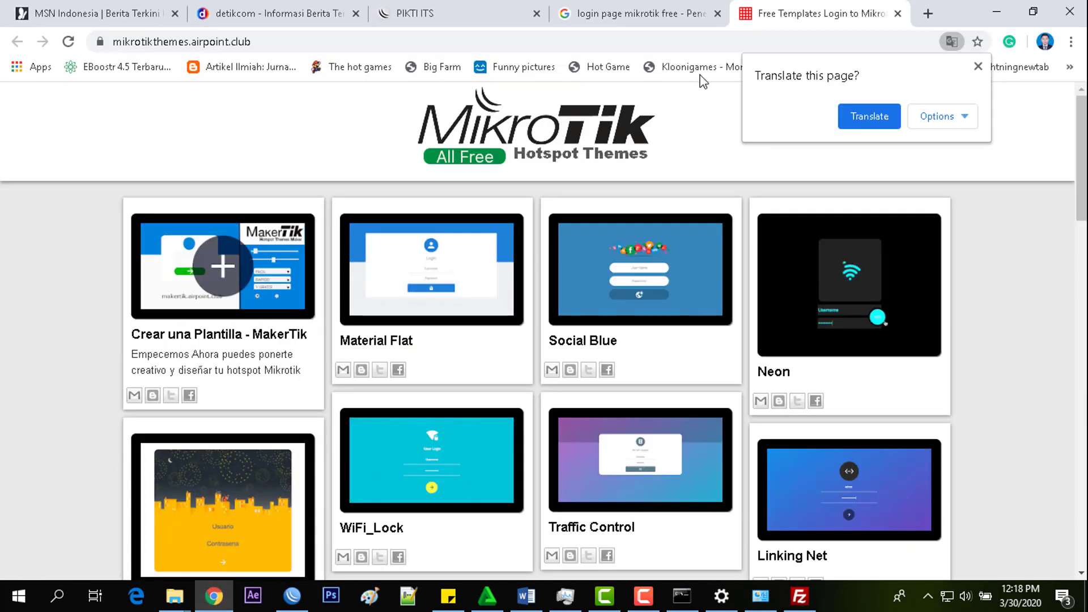
{"action": "left_click", "coordinate": [929, 14]}
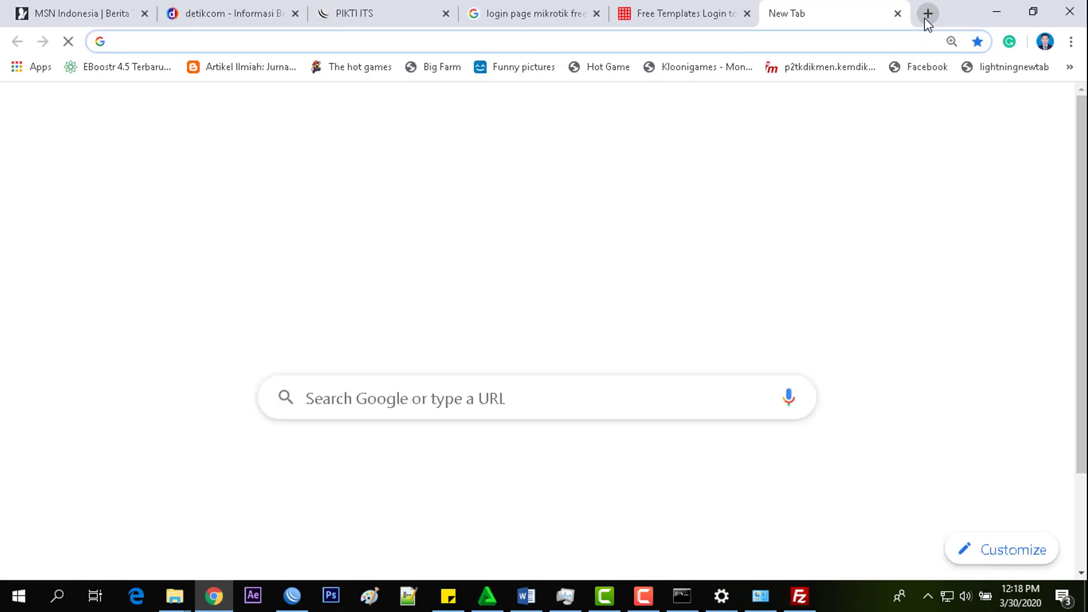
{"action": "type", "text": "piti"}
{"action": "key", "text": "BackSpace"}
{"action": "key", "text": "BackSpace"}
{"action": "type", "text": "kti"}
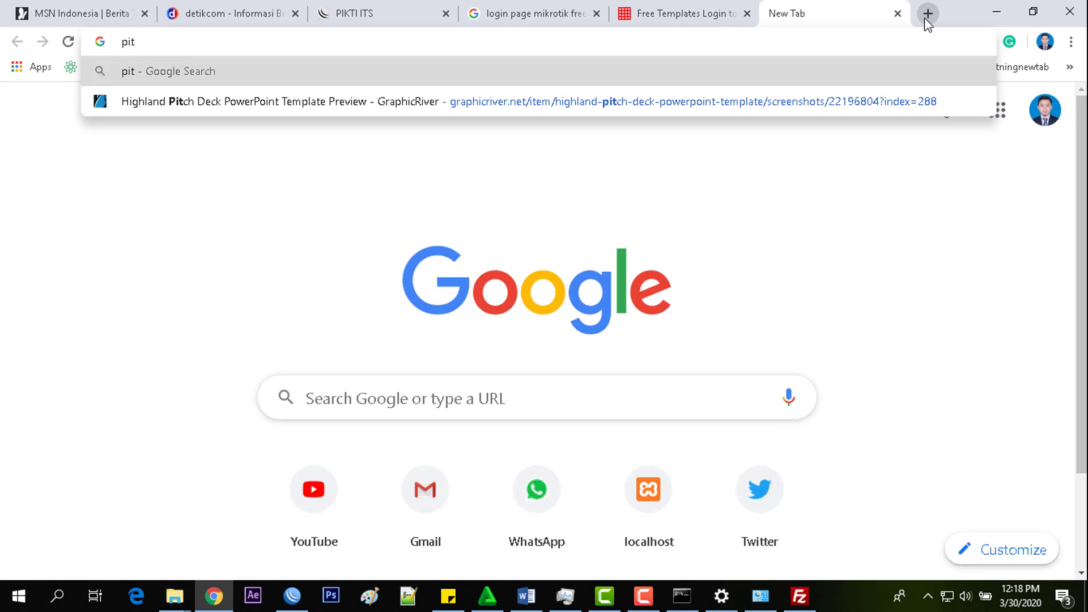
{"action": "type", "text": ".com"}
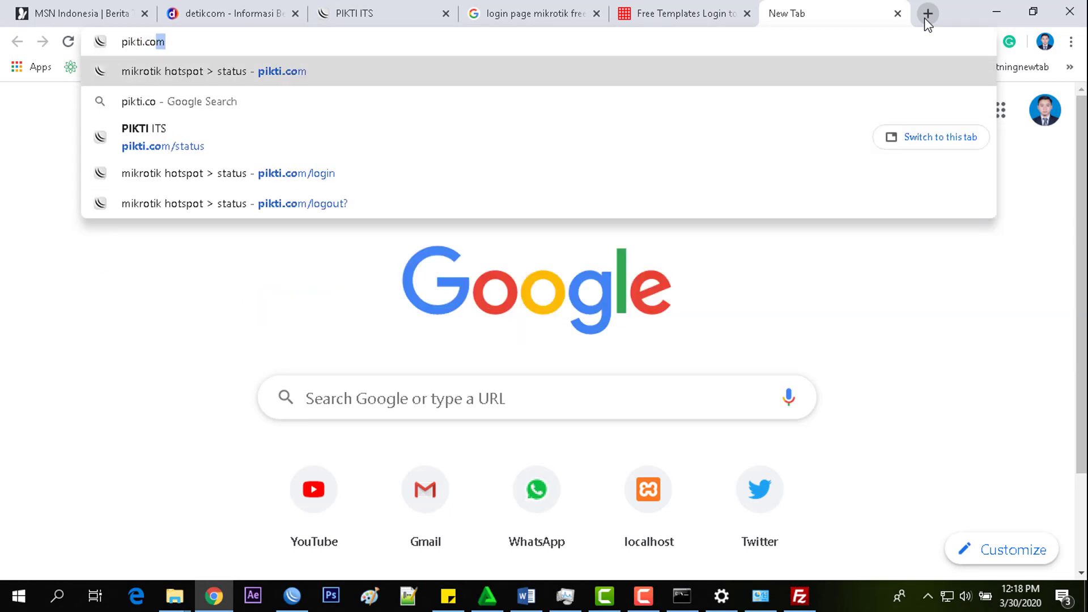
{"action": "key", "text": "Return"}
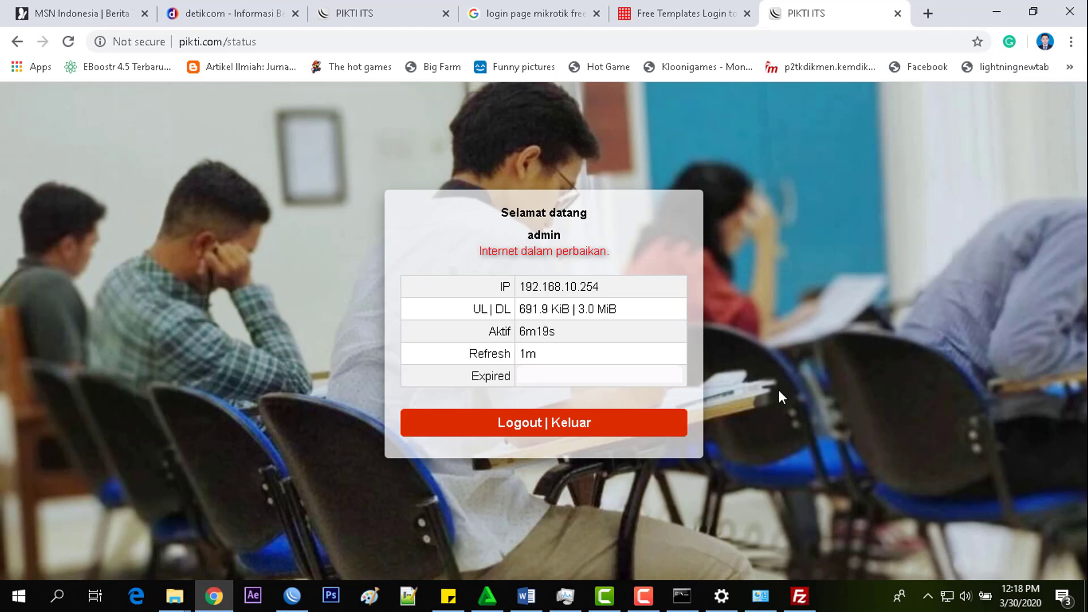
{"action": "left_click", "coordinate": [575, 434]}
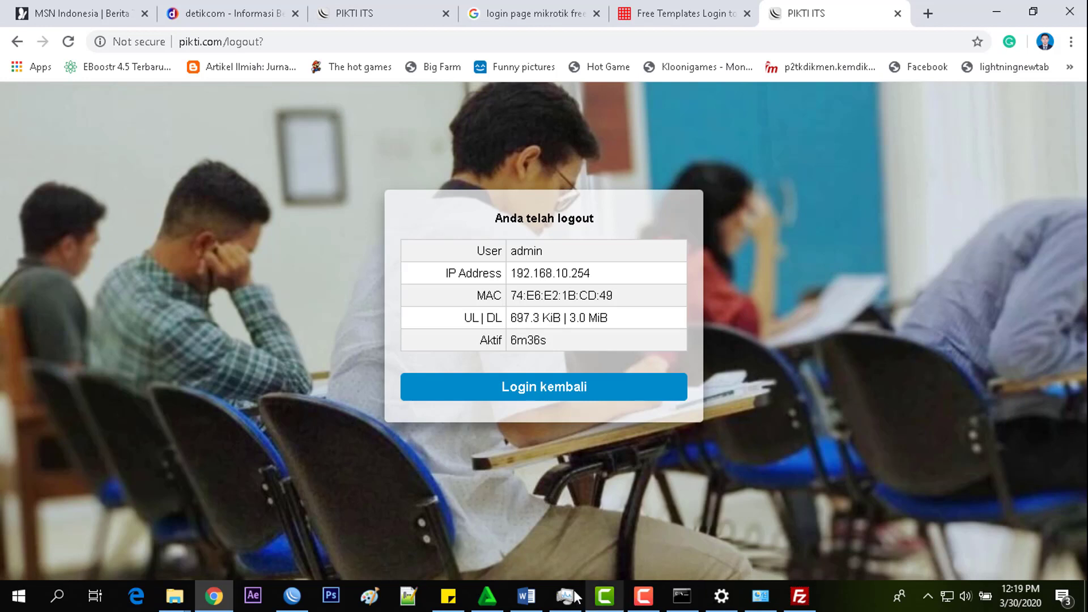
- Delete the saved hotspot login cookie from WinBox's Hotspot Cookies list
{"action": "left_click", "coordinate": [292, 598]}
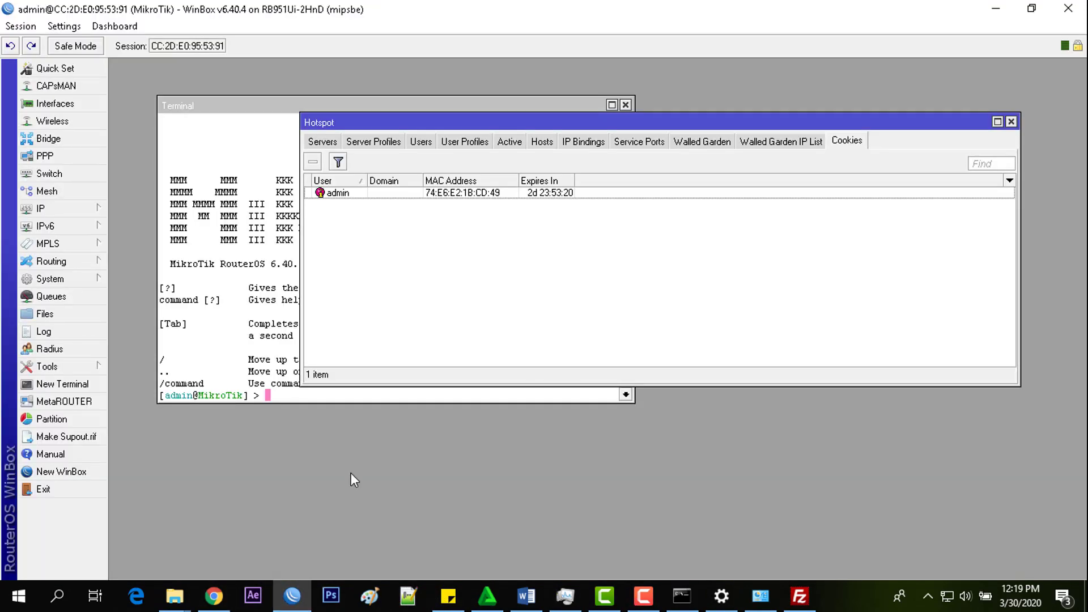
{"action": "left_click", "coordinate": [404, 193]}
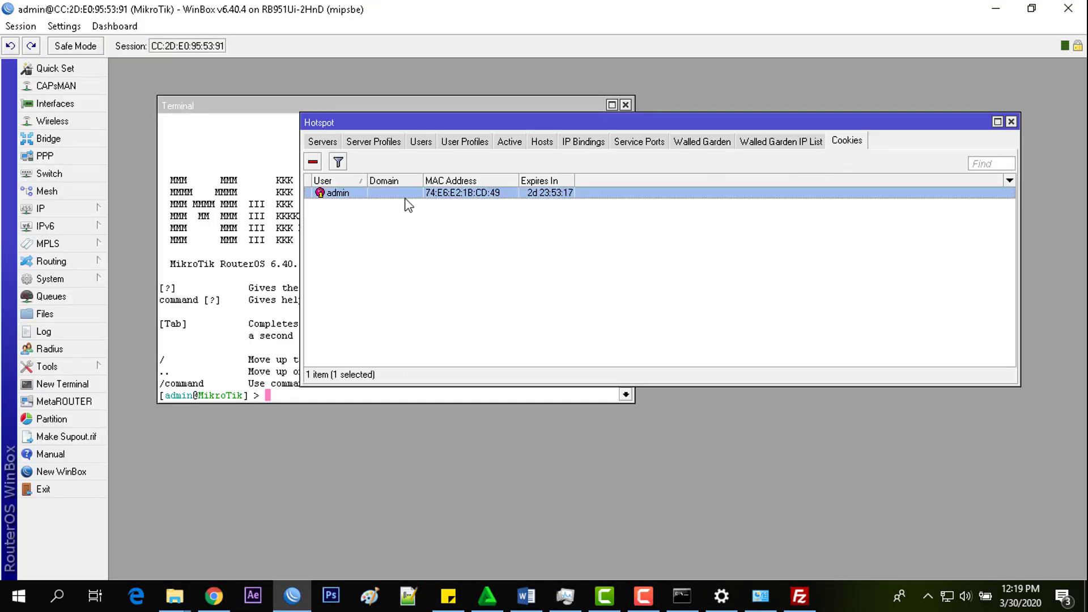
{"action": "left_click", "coordinate": [313, 162]}
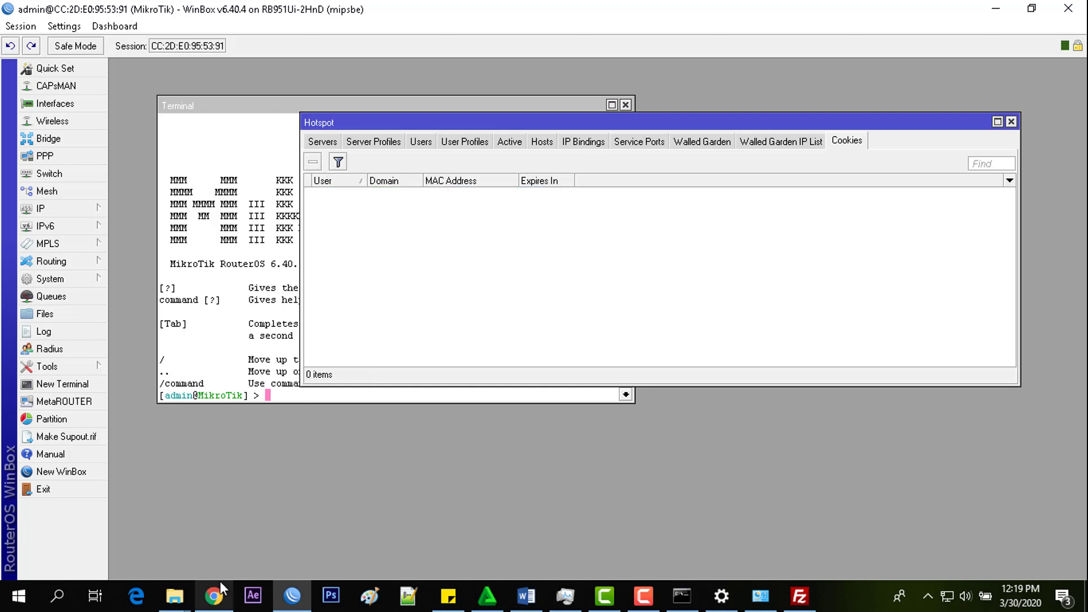
{"action": "mouse_move", "coordinate": [220, 581]}
{"action": "left_click", "coordinate": [222, 536]}
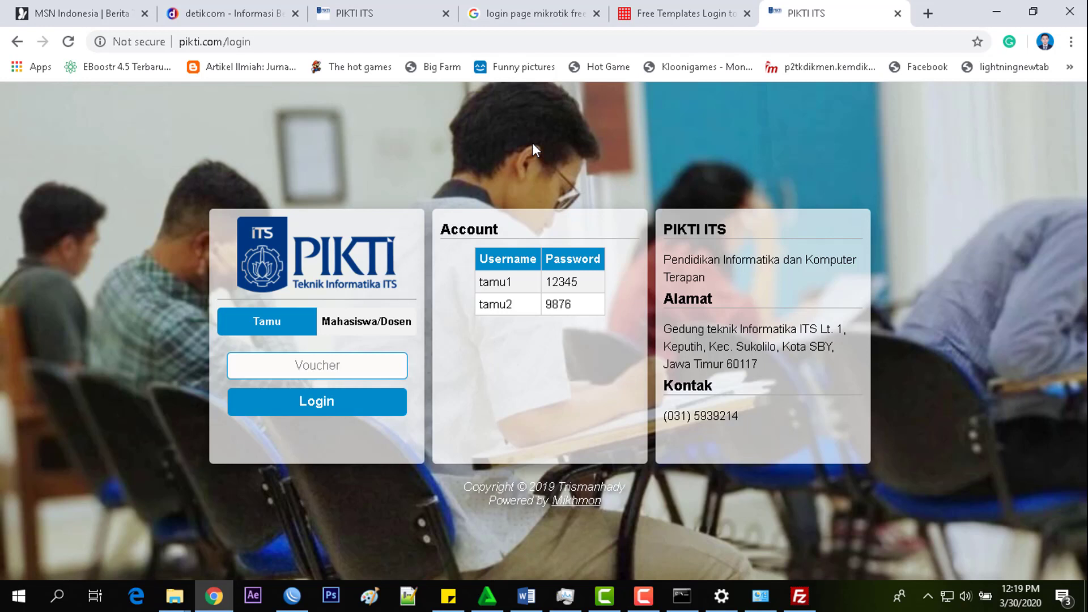
- Log in through the PIKTI ITS Mahasiswa/Dosen form with the user's username and password
{"action": "left_click", "coordinate": [368, 327]}
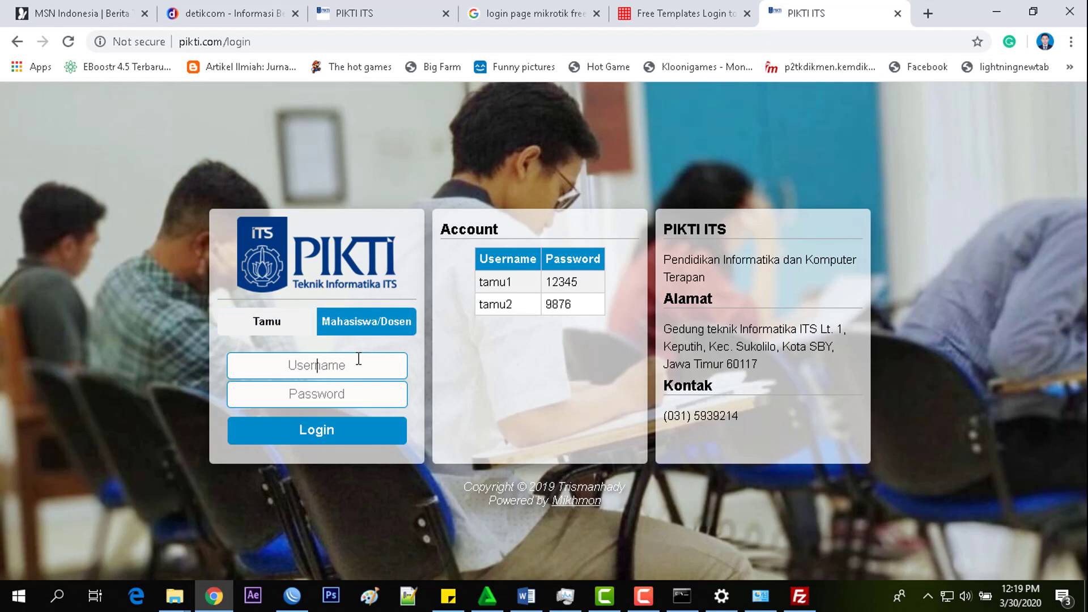
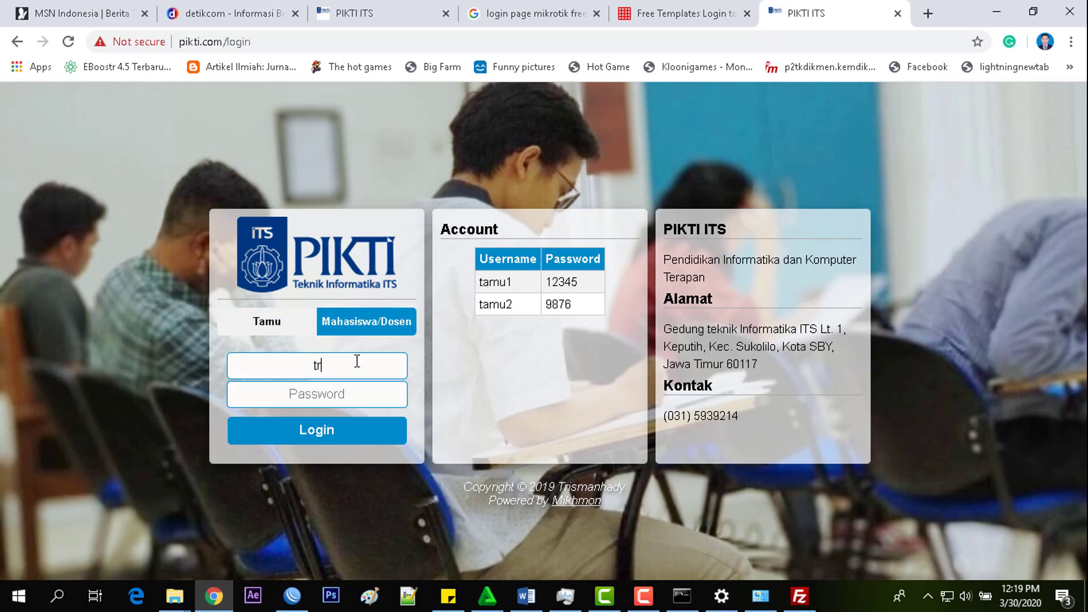
{"action": "left_click", "coordinate": [357, 400]}
{"action": "type", "text": "•••••"}
{"action": "left_click", "coordinate": [365, 434]}
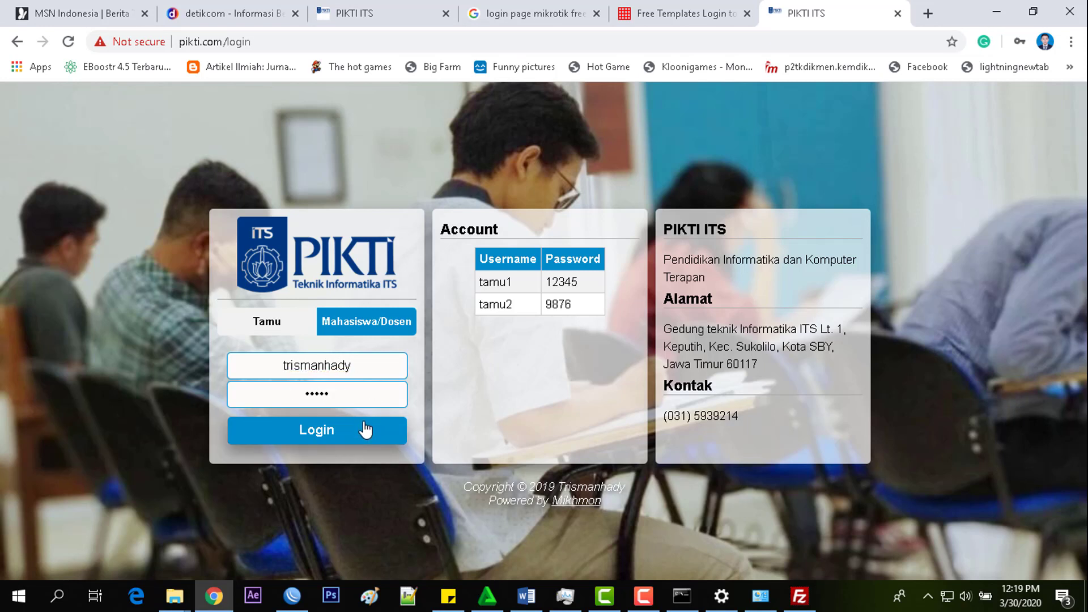